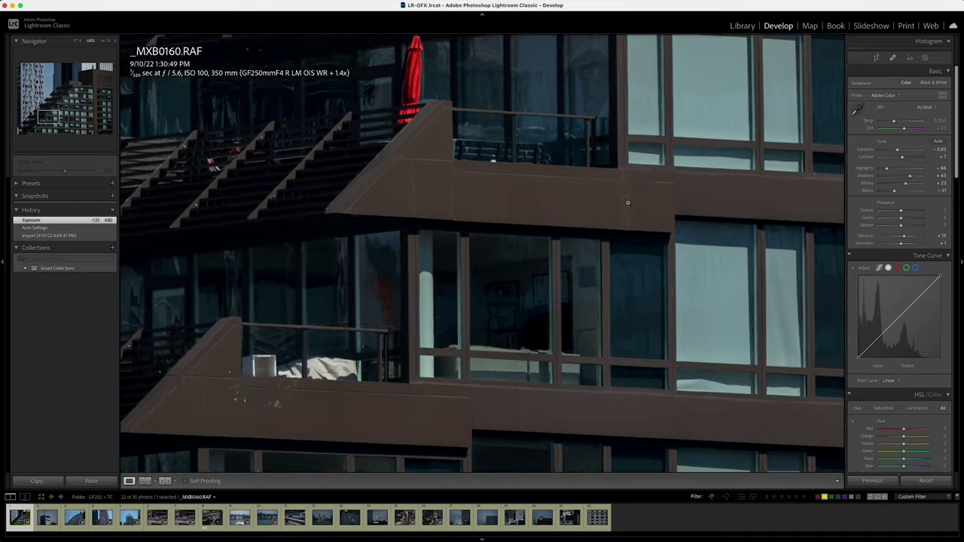
- Examine the brown building's balconies and windows and the grey tower's facade panels in _MXB0160.RAF at 100% magnification
drag(458, 271, 475, 245)
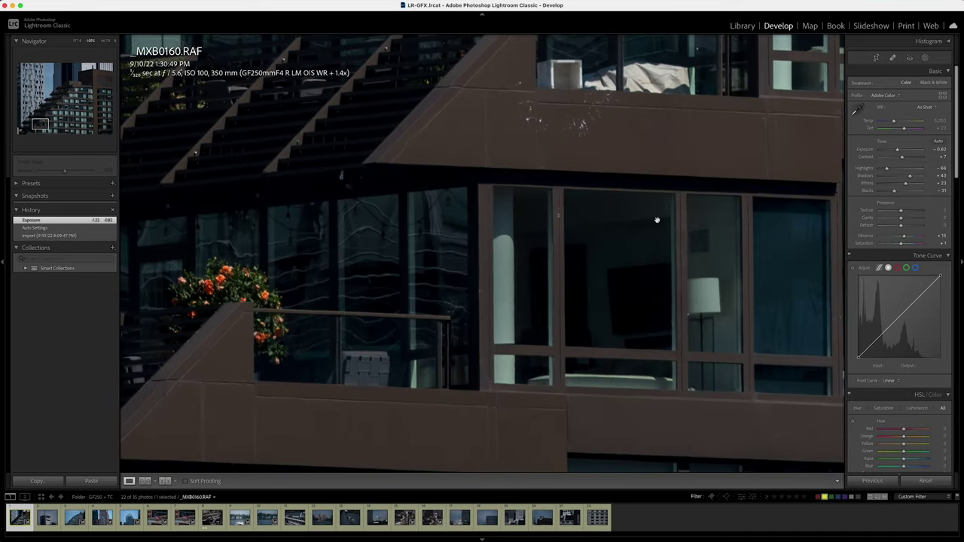
scroll(657, 220, down, 10)
scroll(657, 220, left, 5)
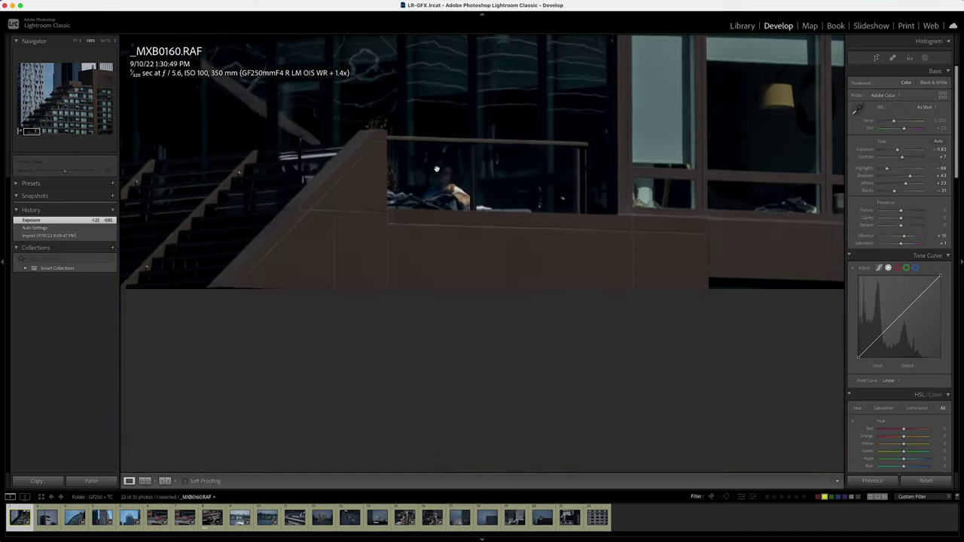
click(459, 176)
click(666, 226)
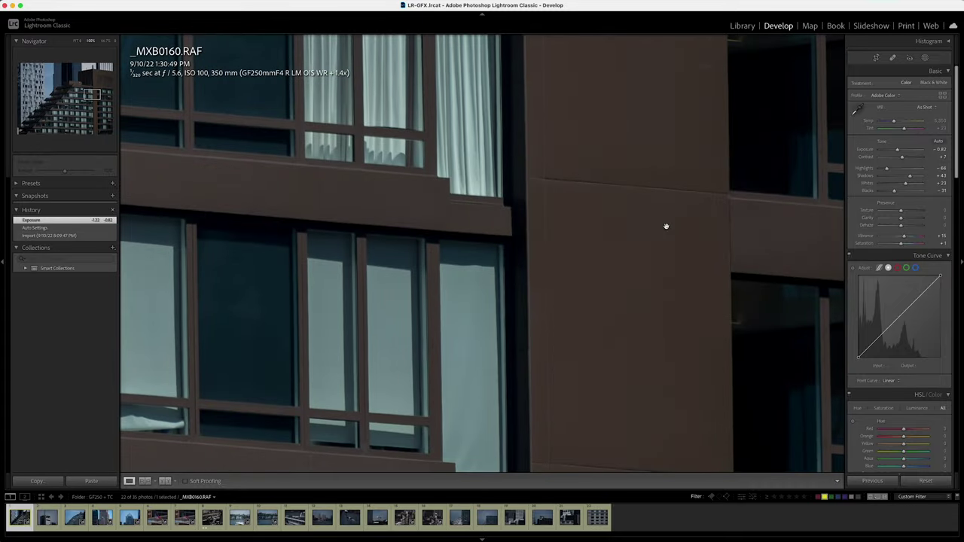
click(576, 170)
click(315, 155)
drag(540, 356, 760, 136)
drag(590, 387, 595, 98)
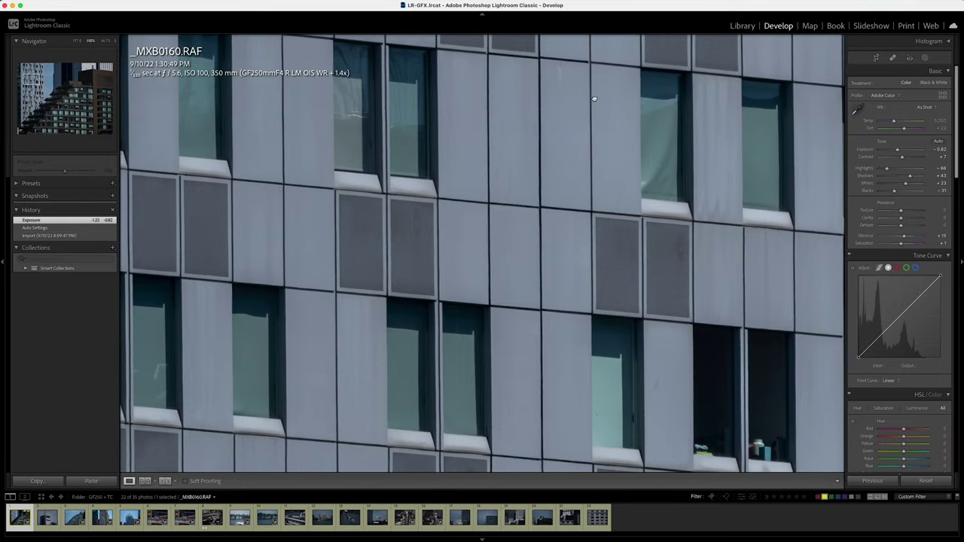
drag(617, 308, 584, 108)
click(572, 205)
- Open the next photo, _MXB0161.RAF, and examine the brick wall and roof opening at magnifications up to 200%
key(Right)
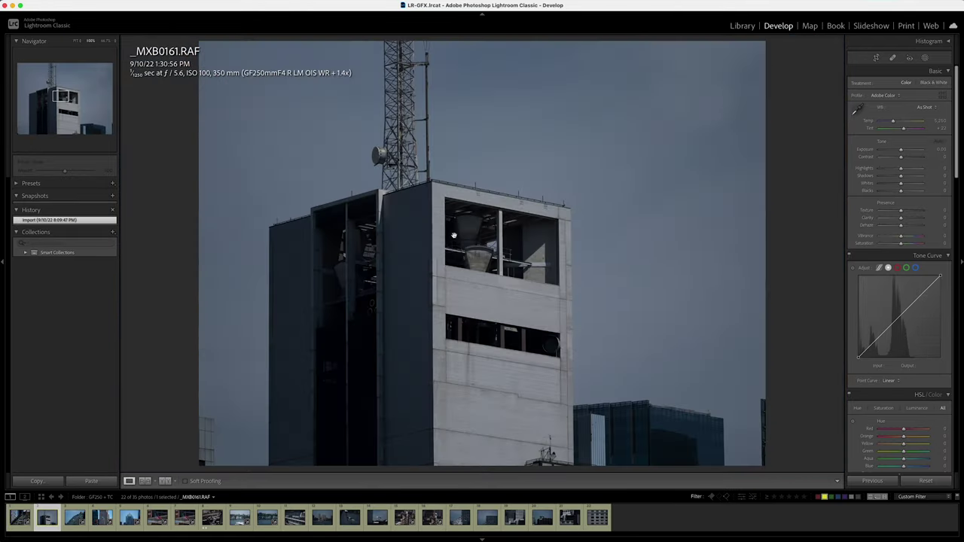
click(645, 354)
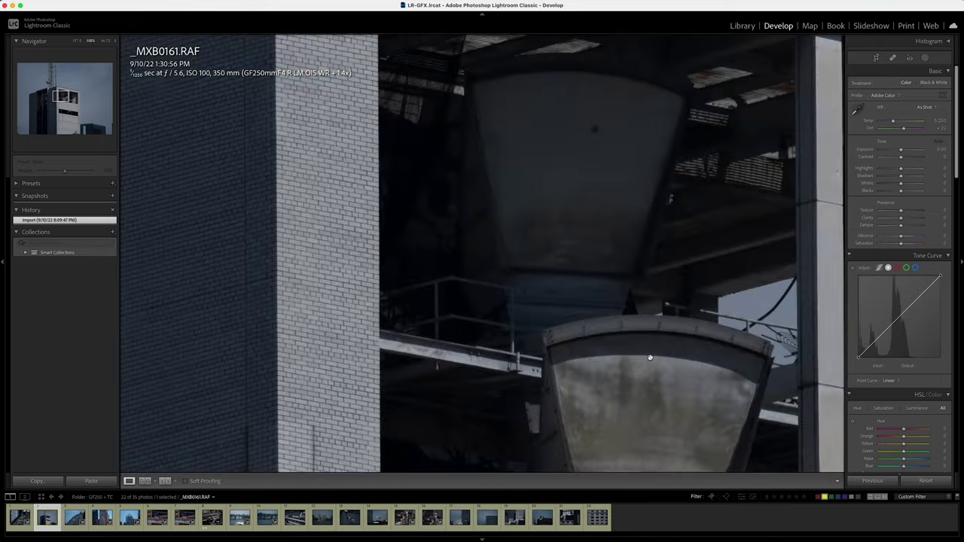
drag(646, 355, 457, 91)
key(super+minus)
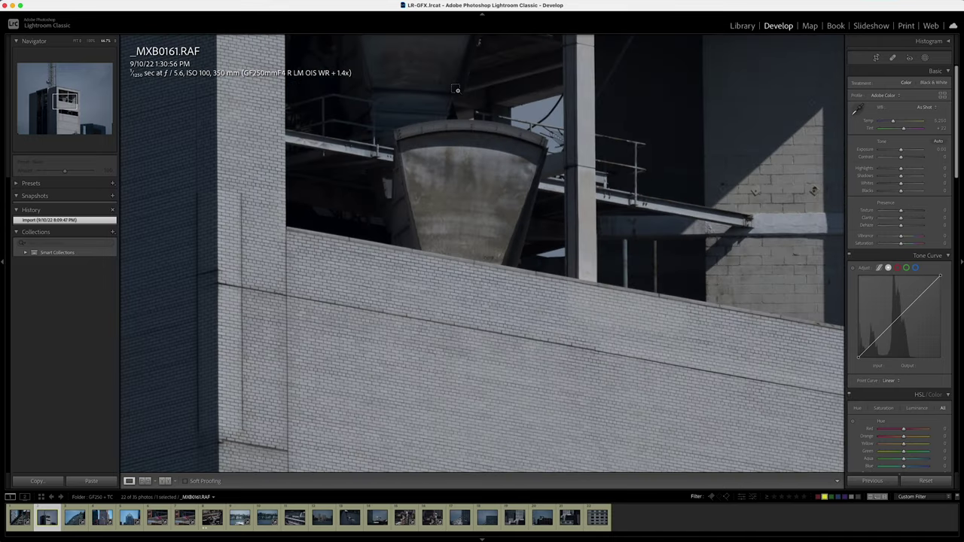
drag(653, 147, 460, 374)
drag(511, 127, 712, 206)
key(super+equal)
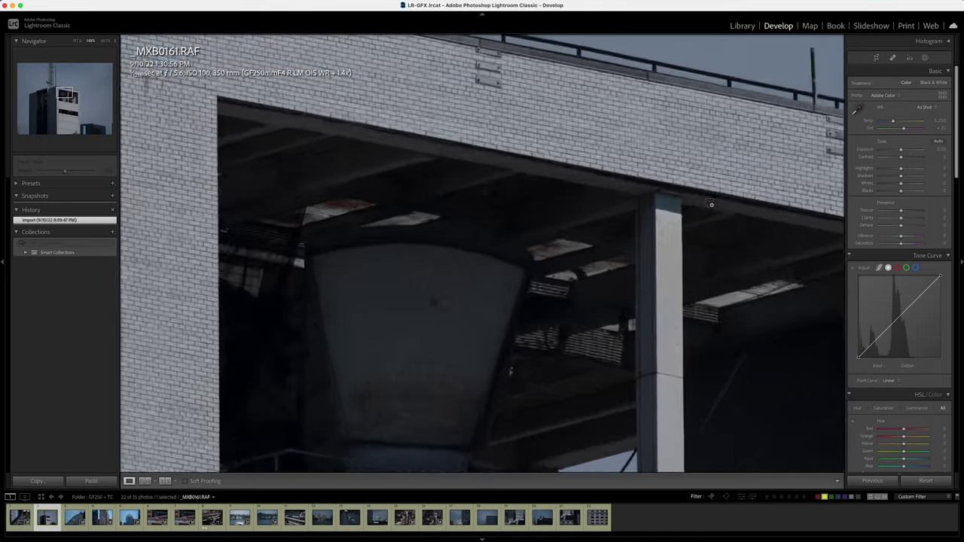
key(super+equal)
drag(517, 123, 517, 309)
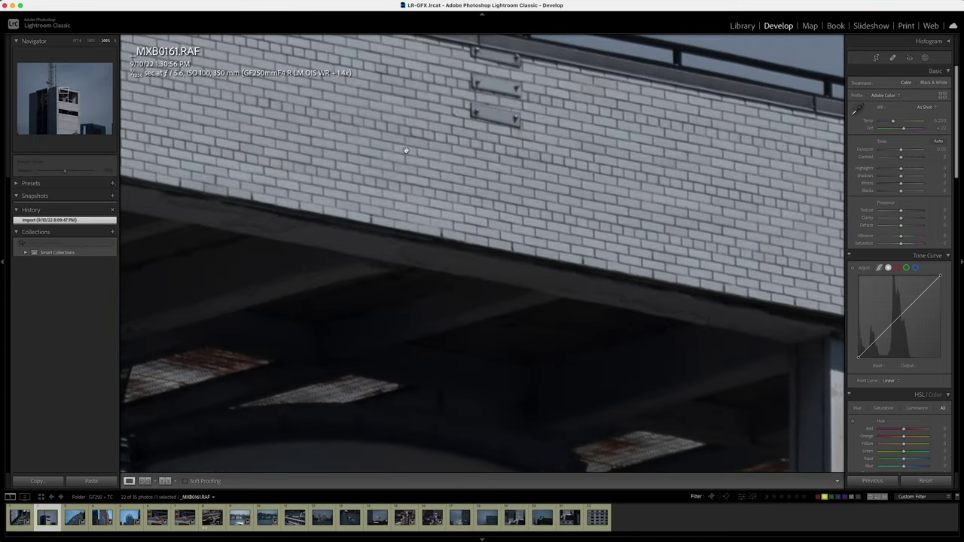
key(super+minus)
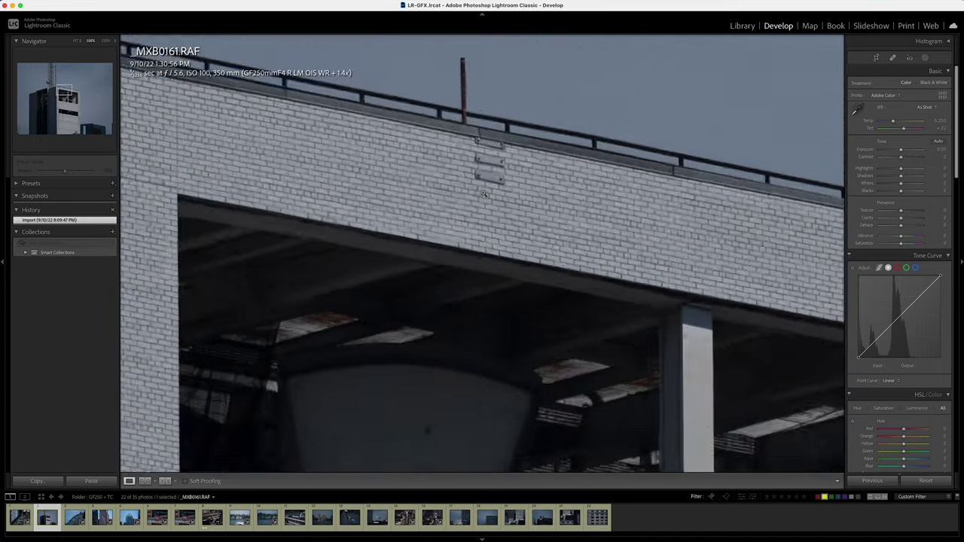
- Examine the funnel-shaped structures, metal walkways and surrounding brickwork inside the building opening at 100%
drag(339, 357, 549, 39)
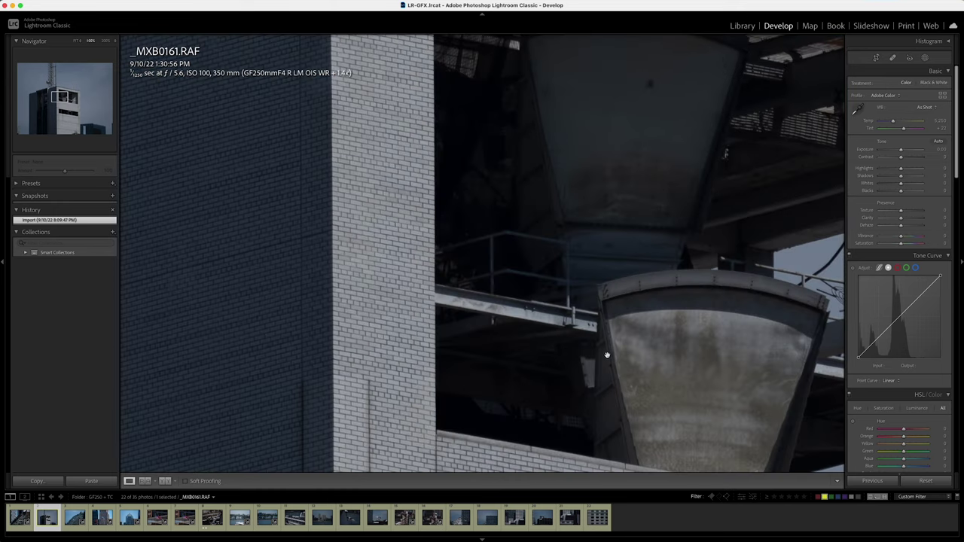
drag(608, 355, 528, 108)
drag(716, 288, 473, 176)
drag(642, 302, 484, 218)
drag(550, 103, 529, 285)
scroll(528, 285, up, 3)
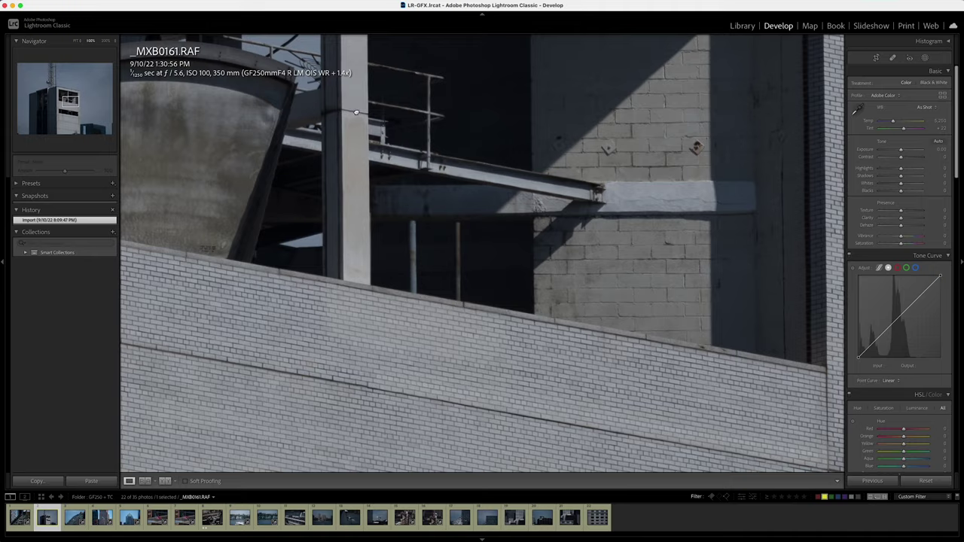
scroll(476, 326, up, 6)
scroll(476, 326, left, 4)
scroll(409, 365, down, 5)
scroll(409, 364, left, 4)
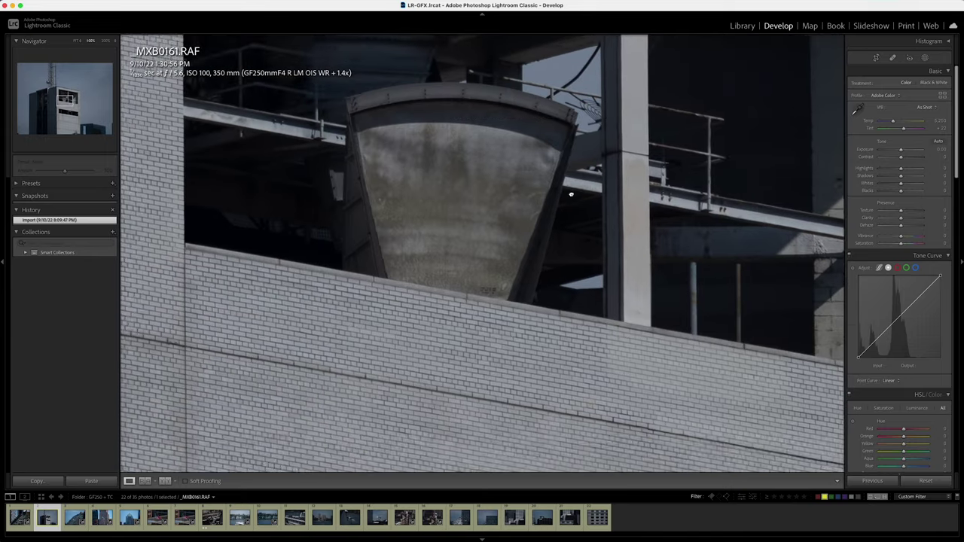
scroll(533, 322, up, 4)
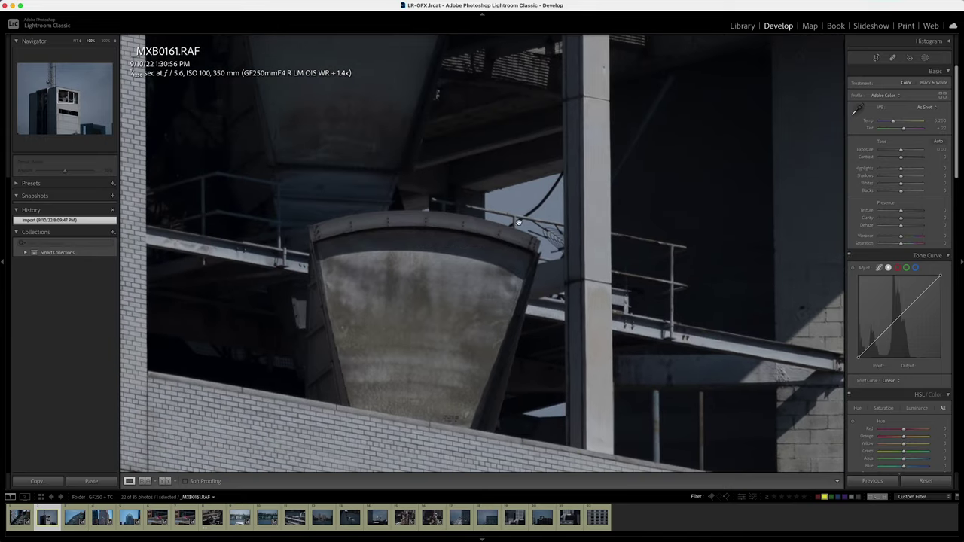
scroll(296, 147, down, 5)
scroll(297, 146, left, 4)
- Examine the roof edge, lattice antenna mast with its dish, and lower brick wall at 100%, ending at the full view
scroll(500, 424, up, 10)
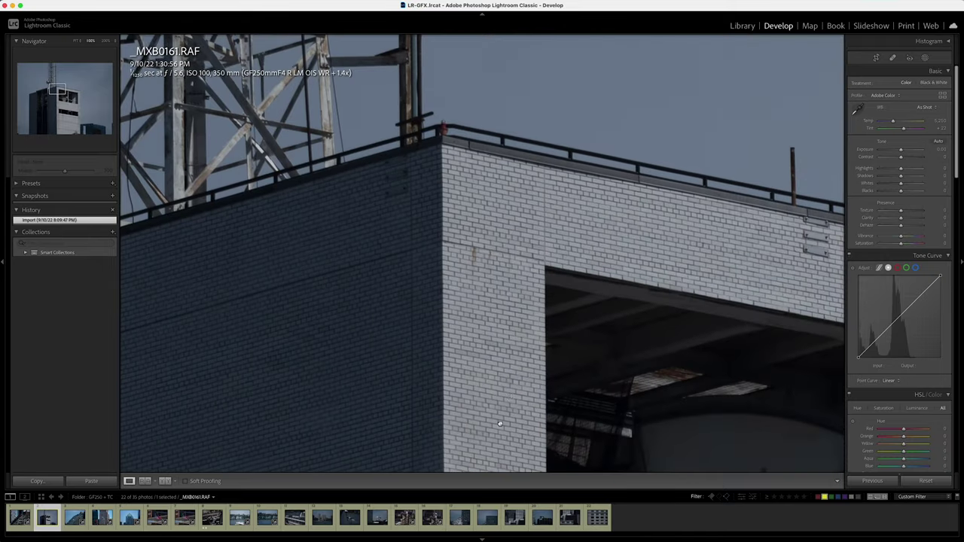
scroll(499, 424, up, 10)
scroll(499, 424, left, 3)
scroll(354, 150, up, 8)
scroll(627, 291, up, 1)
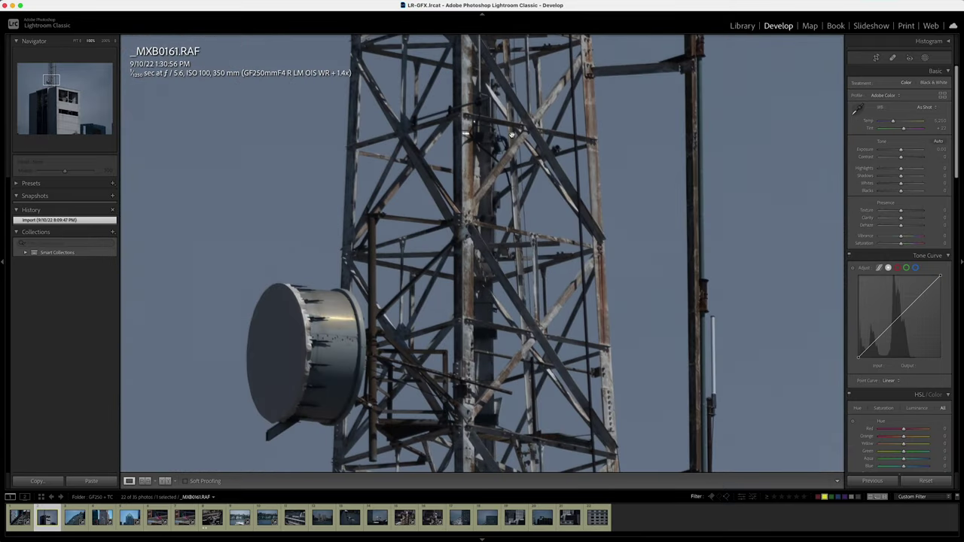
scroll(520, 268, up, 8)
scroll(520, 268, right, 2)
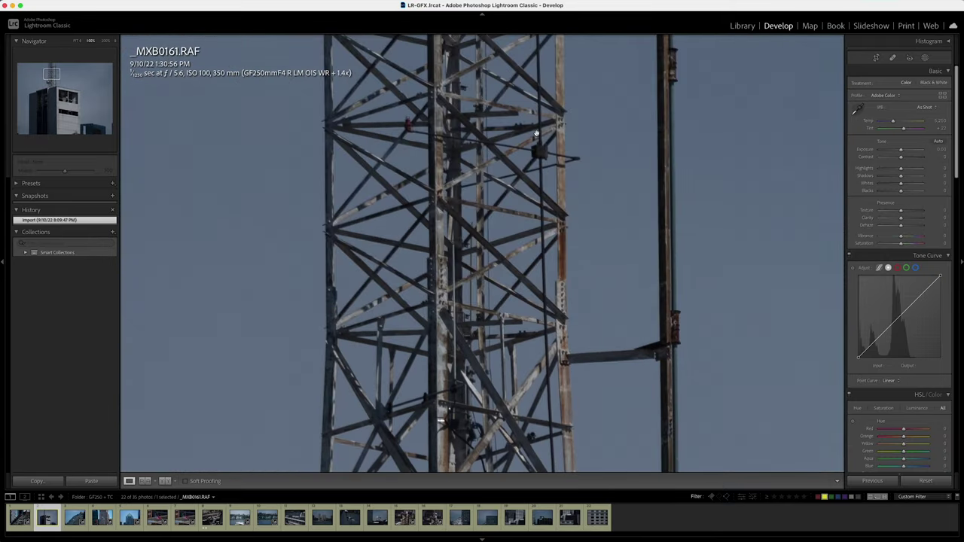
scroll(518, 350, down, 8)
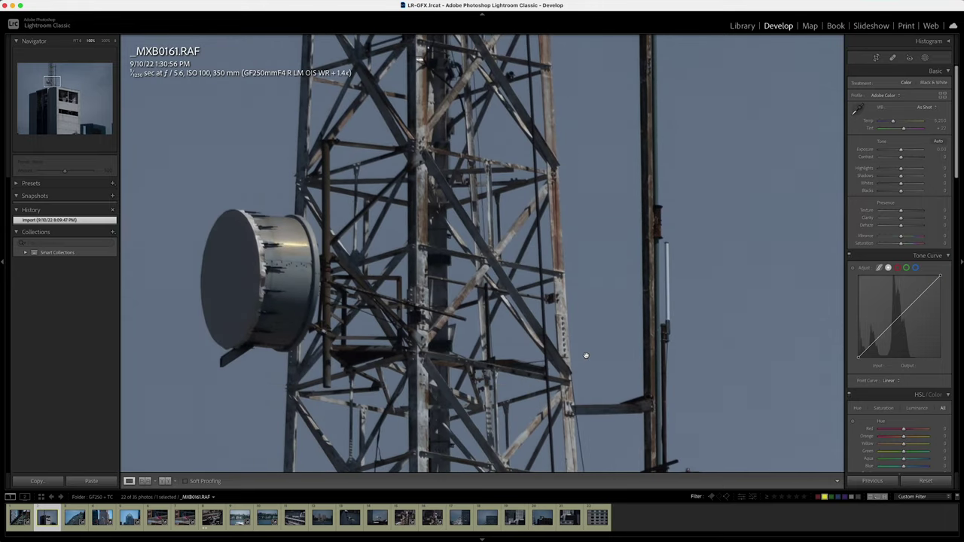
click(561, 426)
click(554, 453)
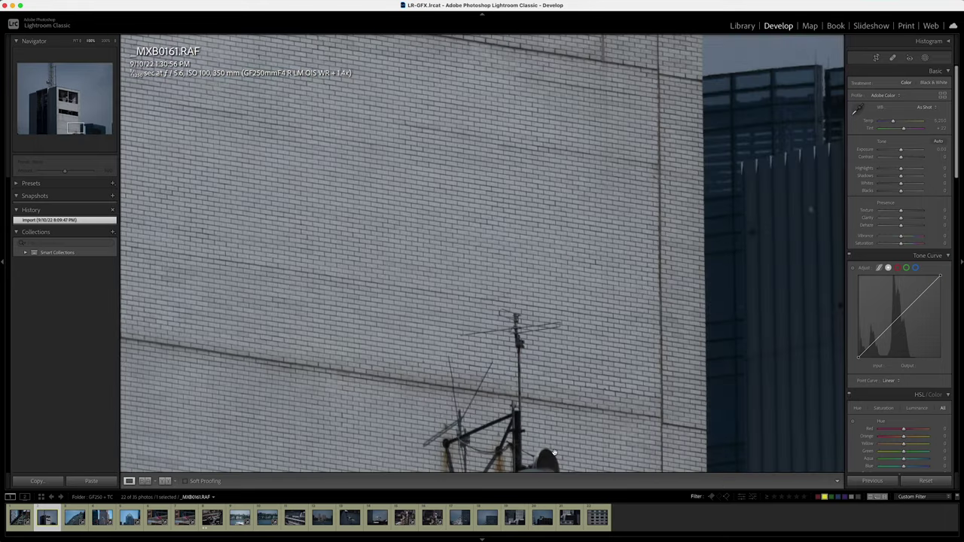
click(450, 236)
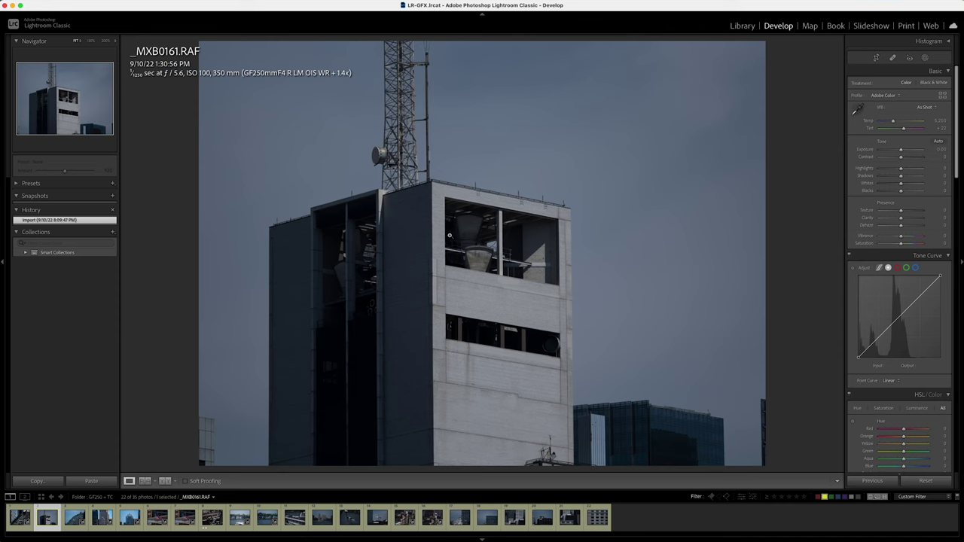
- Open the next photo, _MXB0163.RAF, and examine the balconies, railings and vertical fins along its lower facade at 100%
key(Right)
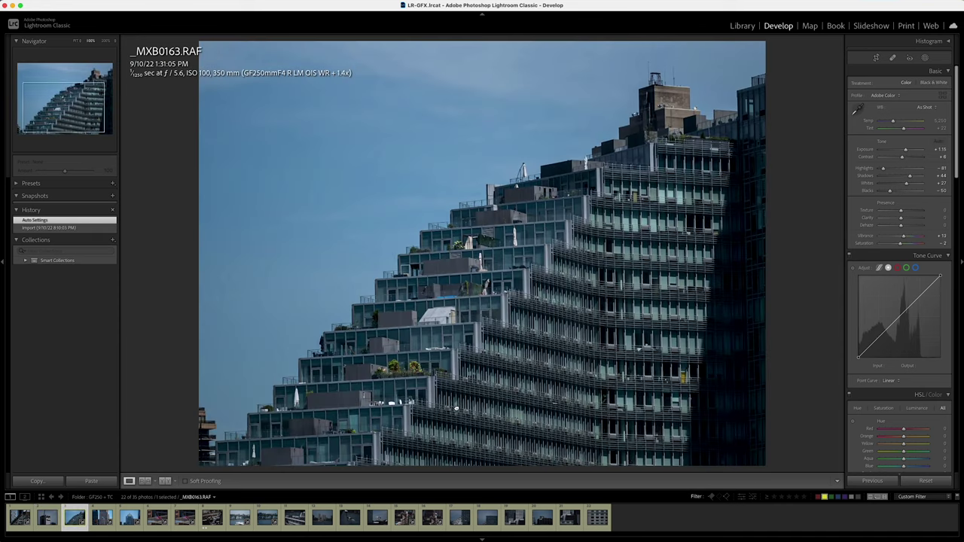
click(459, 404)
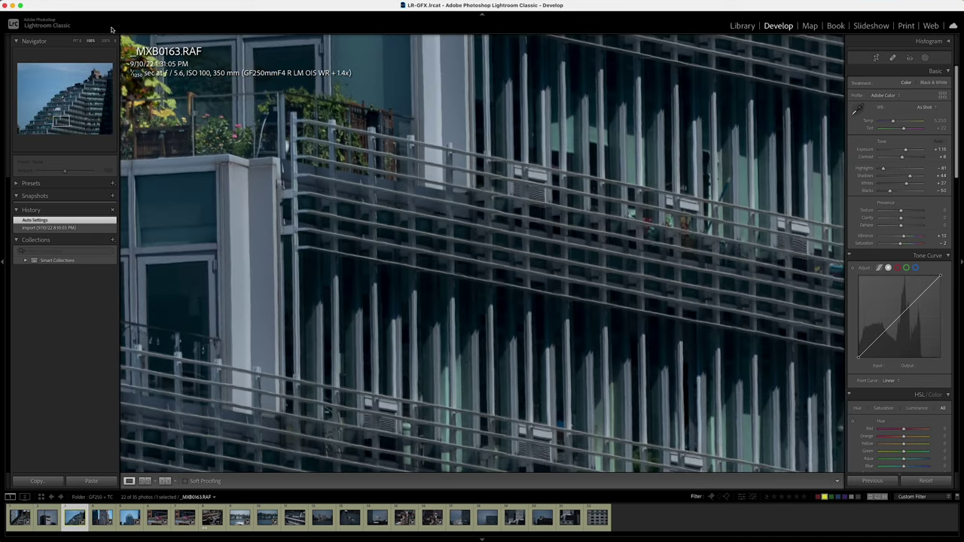
drag(478, 362, 700, 186)
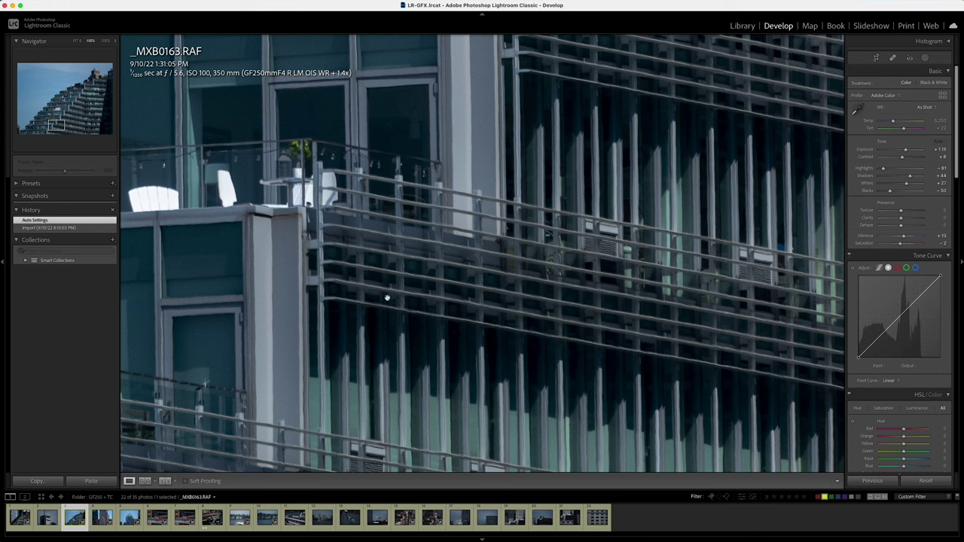
drag(674, 166, 159, 275)
drag(671, 204, 181, 297)
drag(536, 215, 186, 247)
- Try Shadows at +100 on the dark side of the building, and settle on Shadows +41
scroll(555, 207, right, 10)
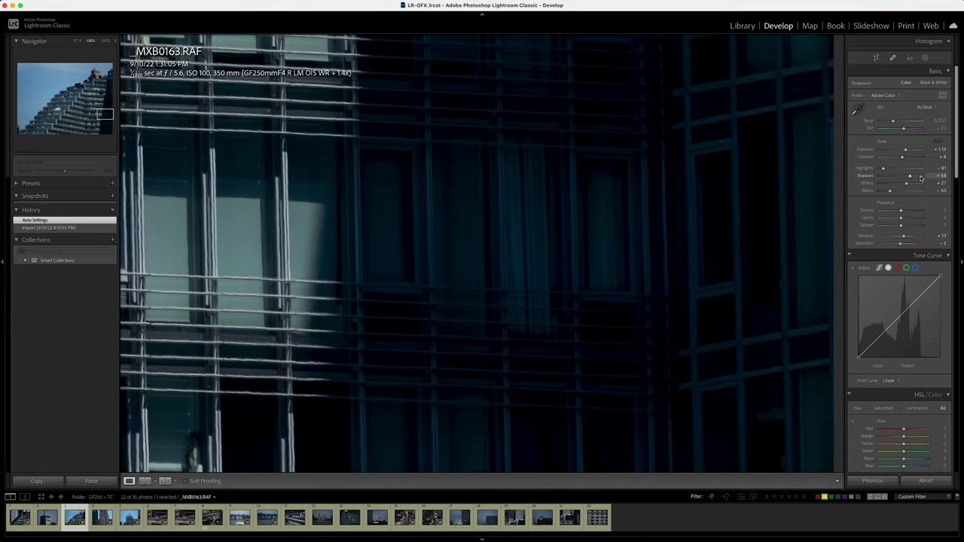
drag(920, 178, 961, 171)
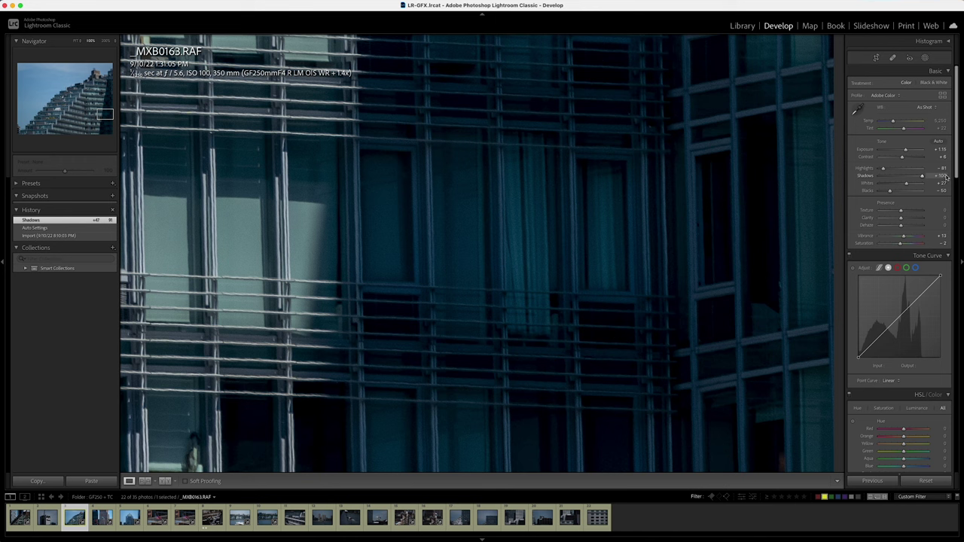
drag(924, 184, 910, 181)
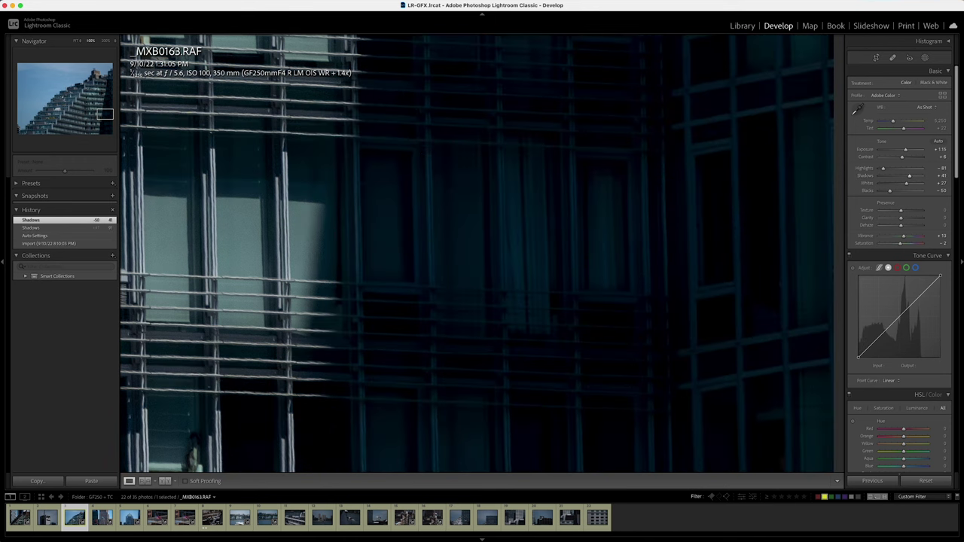
- Examine the rooftop structure and the facade below it in close-up, returning to the full view of the photo
click(482, 155)
click(662, 88)
drag(657, 359, 673, 152)
drag(590, 402, 682, 125)
drag(422, 370, 482, 173)
click(583, 245)
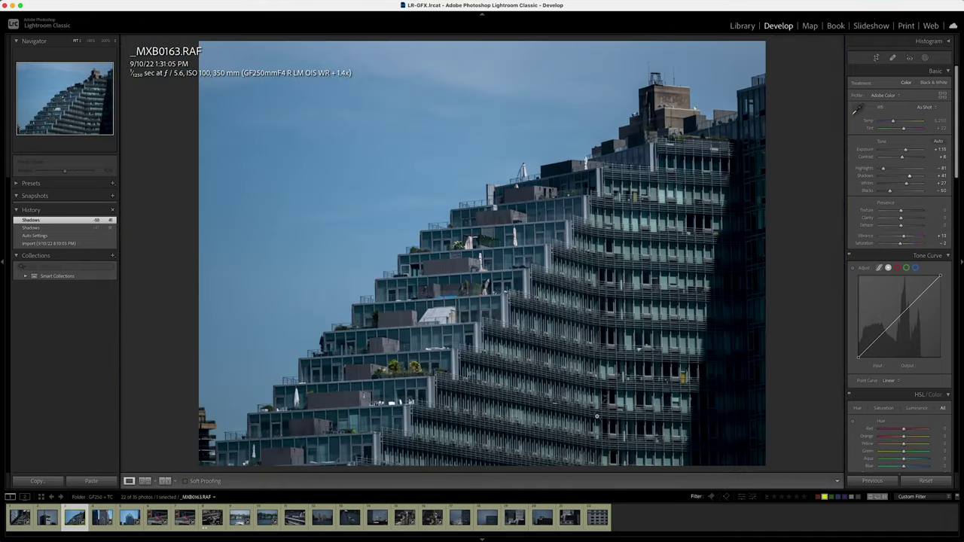
- Examine the stepped terraces along the building's left edge down to the photo's bottom, at 100% and 66.7% magnification
click(319, 333)
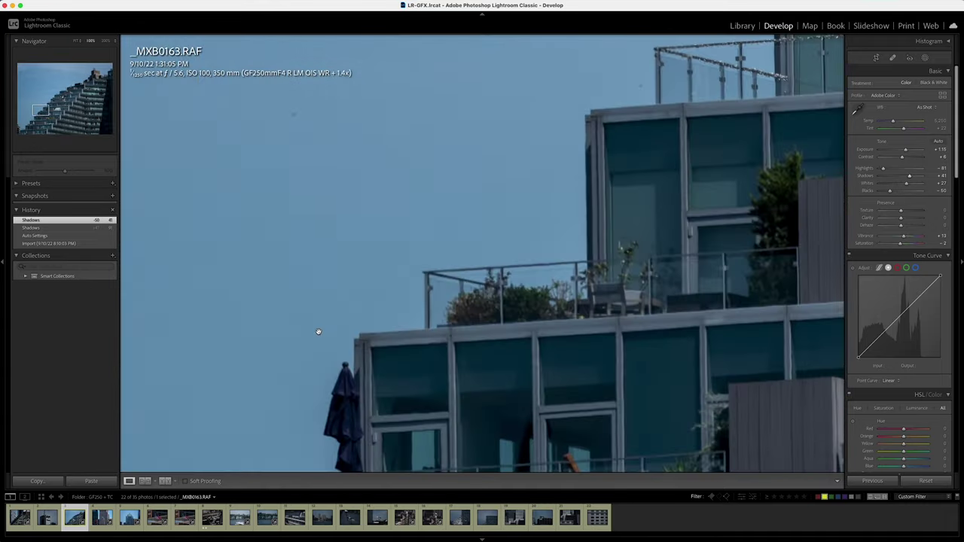
drag(517, 383, 389, 168)
drag(308, 360, 582, 294)
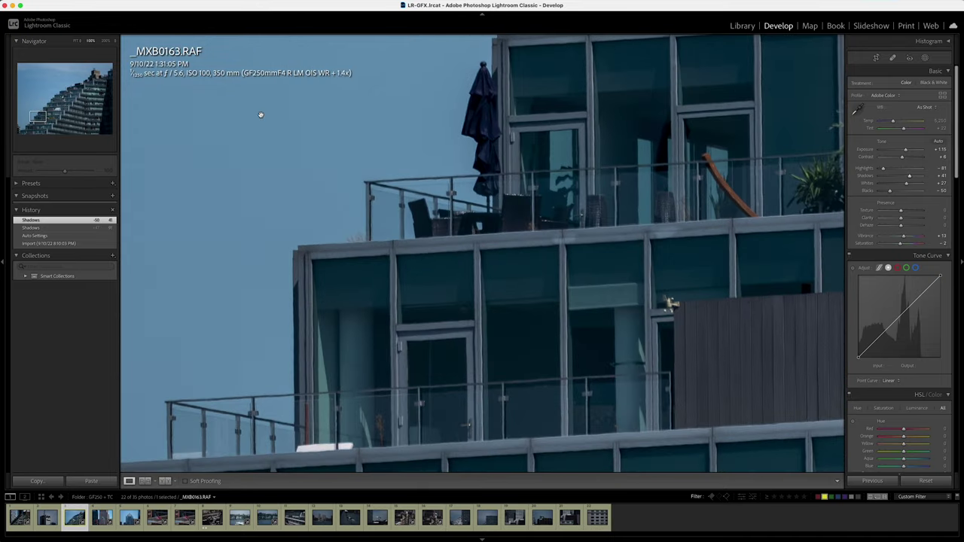
key(super+minus)
drag(585, 368, 615, 168)
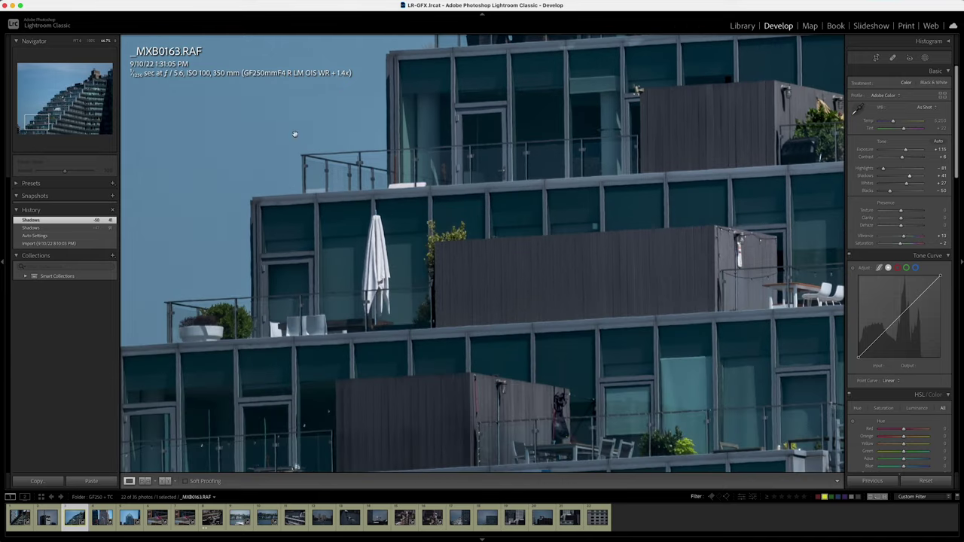
scroll(295, 135, down, 4)
scroll(294, 134, left, 5)
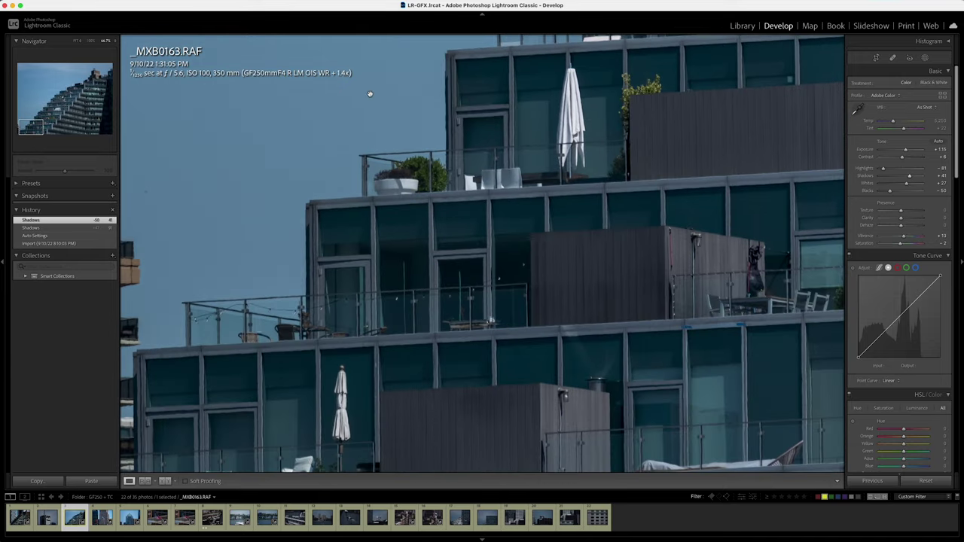
scroll(285, 221, down, 3)
scroll(285, 221, right, 3)
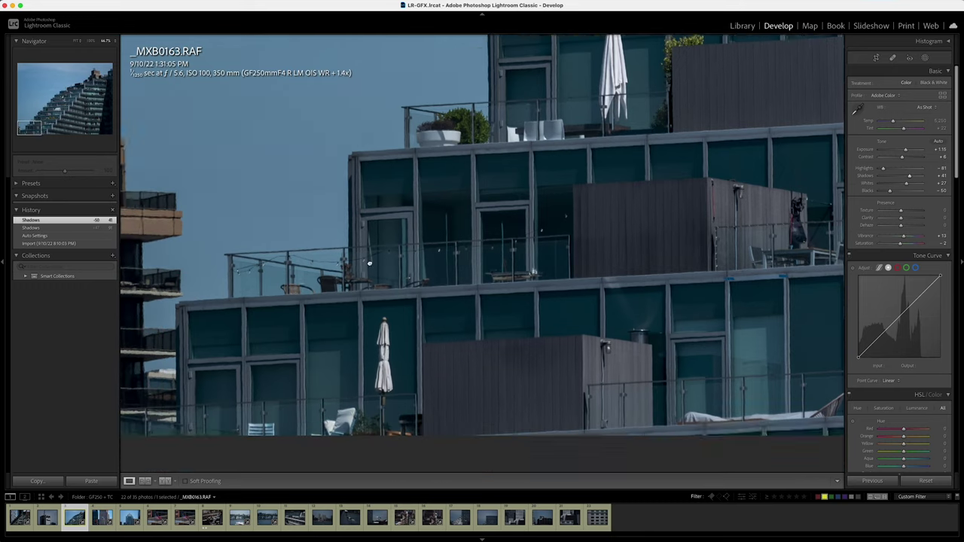
- Examine the curved railings and the terraces from the bottom upward at 66.7%, ending at the full view
scroll(286, 221, right, 6)
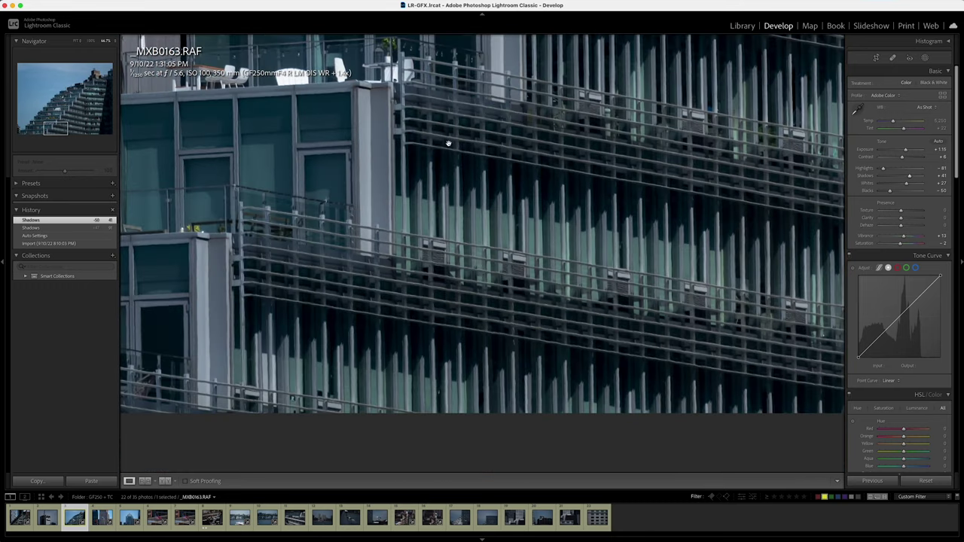
scroll(374, 157, up, 4)
drag(467, 126, 379, 281)
drag(547, 124, 492, 295)
drag(567, 157, 490, 318)
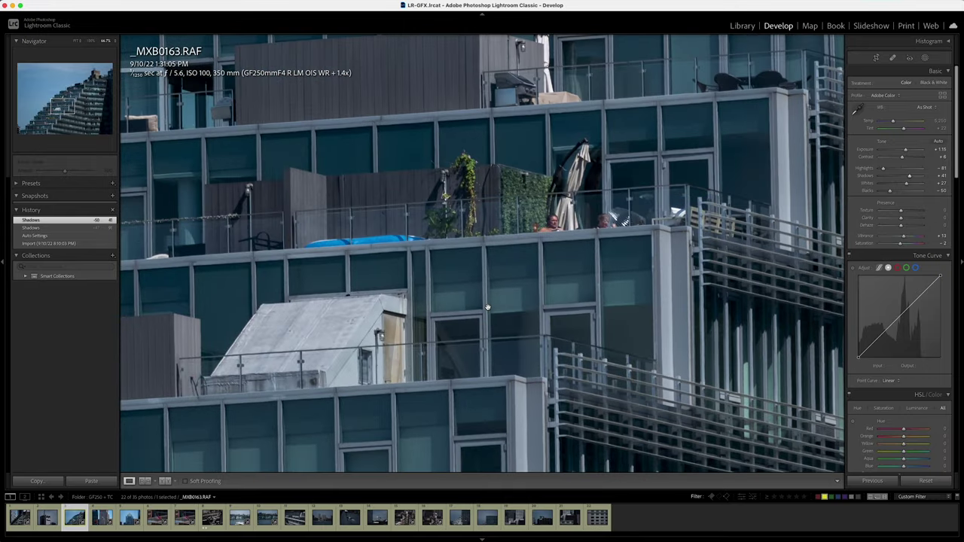
scroll(487, 308, left, 5)
scroll(487, 309, up, 5)
click(678, 181)
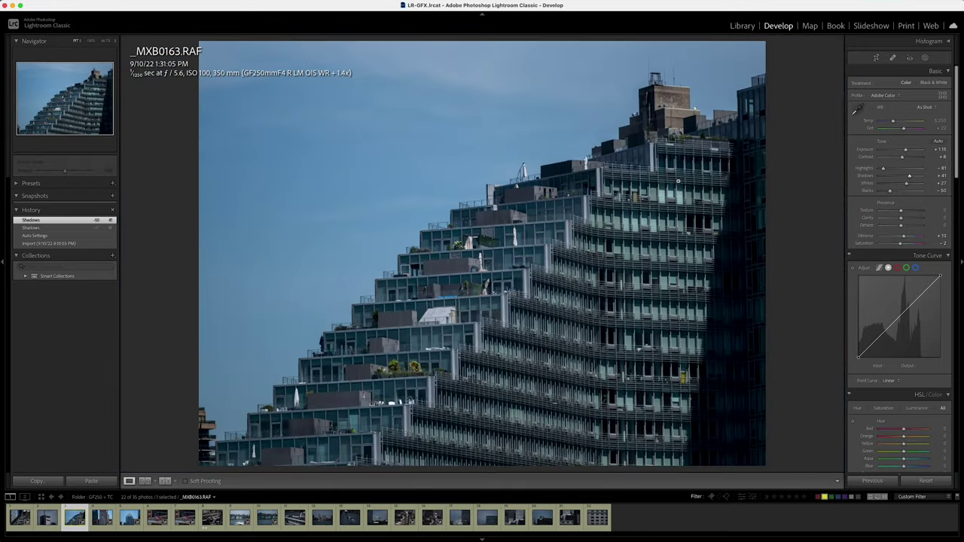
- Examine the green pyramid roof and the brick parapets below it in photo _MXB0164 at 66.7% magnification
key(Right)
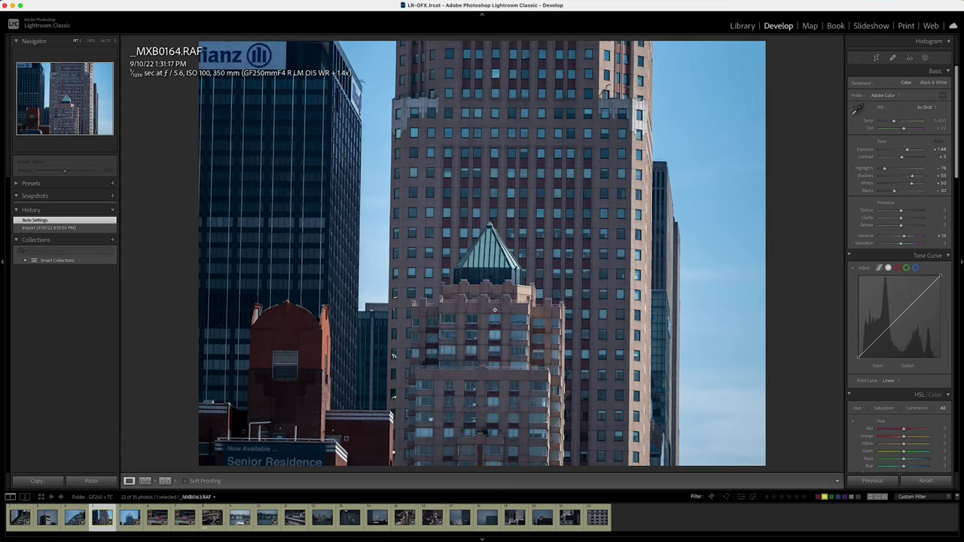
click(495, 310)
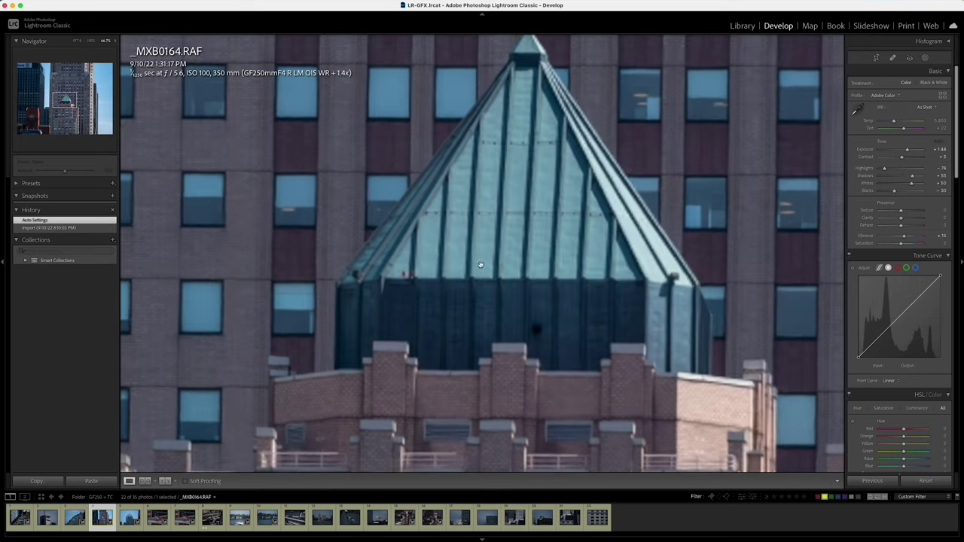
drag(577, 405, 538, 265)
drag(545, 188, 584, 155)
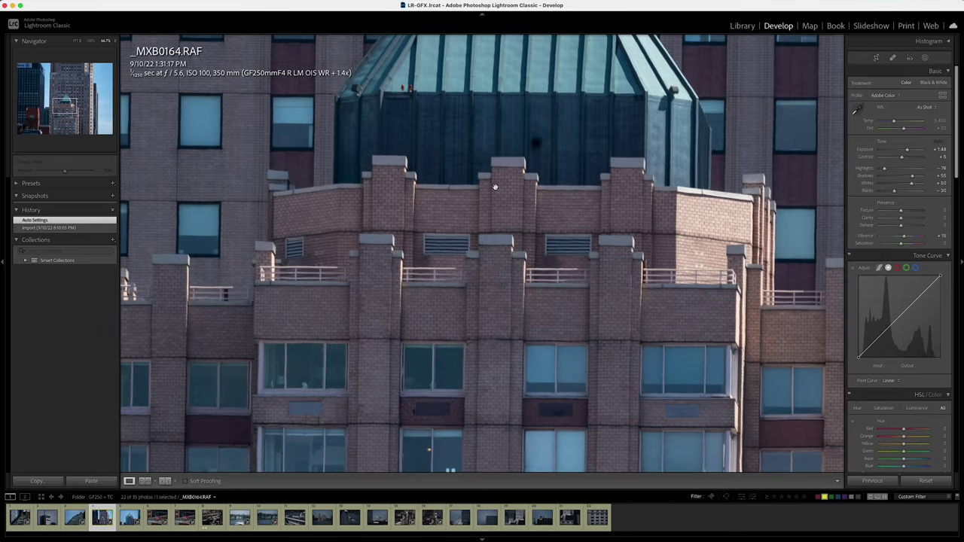
drag(546, 155, 527, 292)
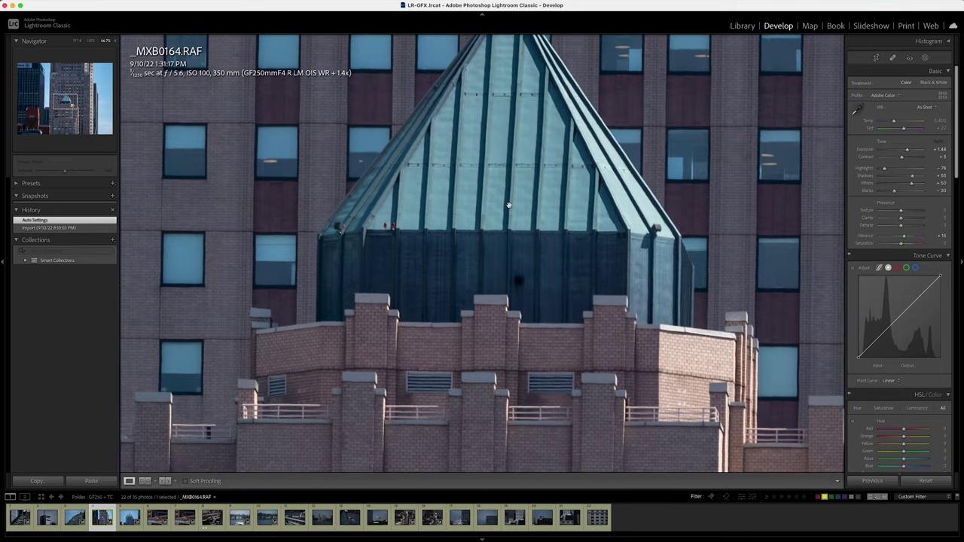
drag(534, 179, 559, 216)
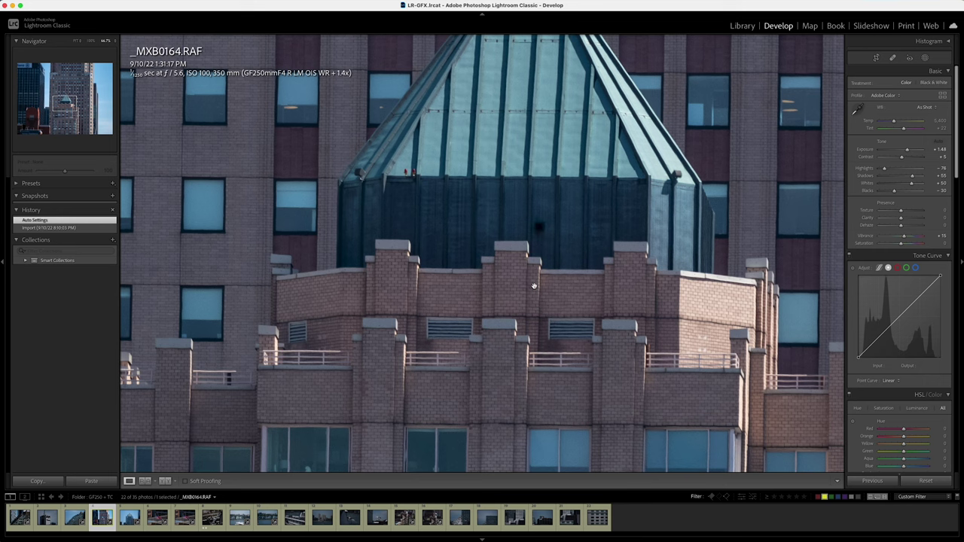
- Examine the glass tower's facade, its window-washing cranes and the neighbouring brick building in photo _MXB0166 at 66.7% magnification
click(129, 523)
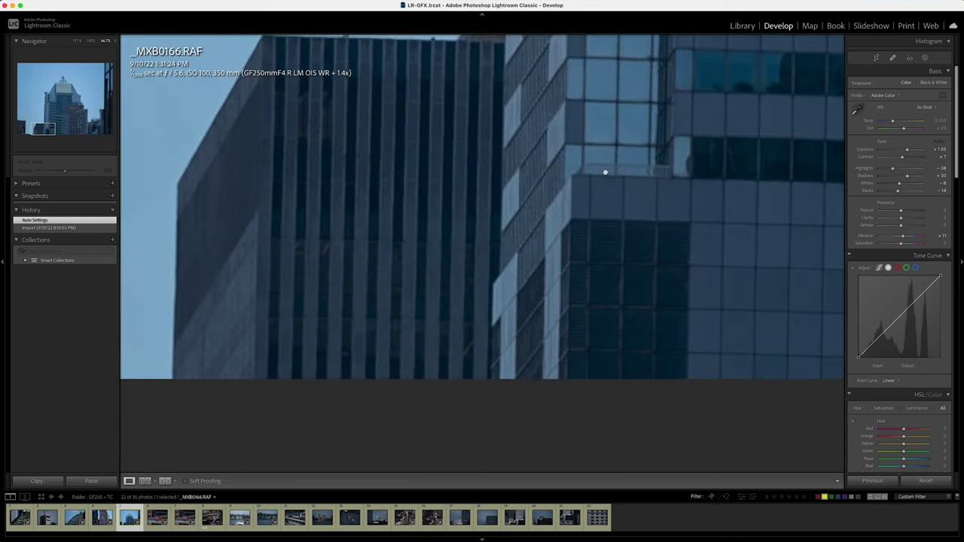
click(607, 132)
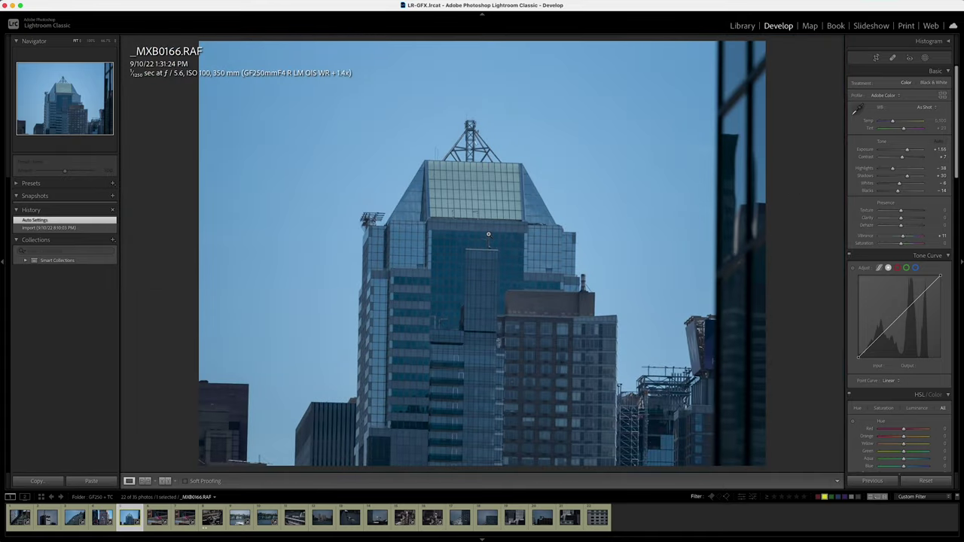
click(488, 234)
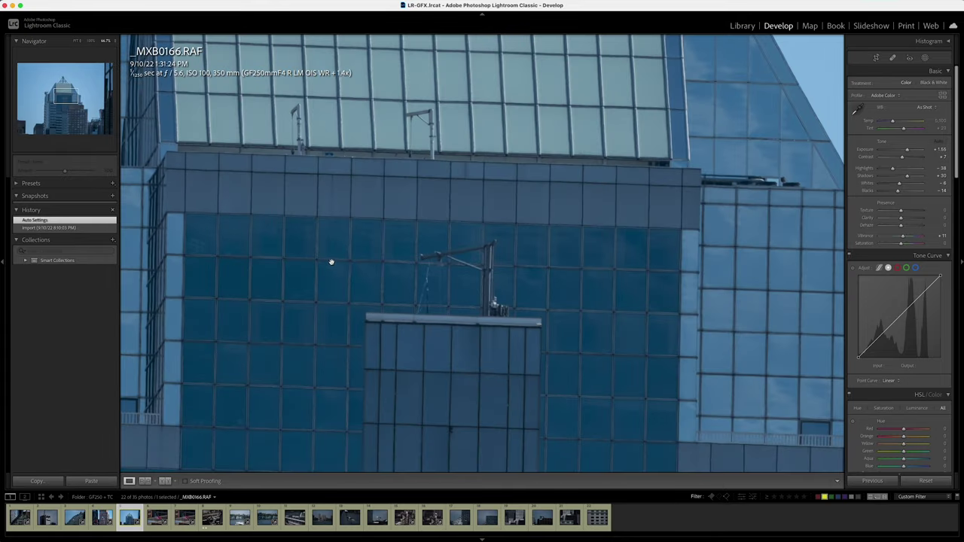
drag(331, 262, 620, 328)
drag(476, 413, 514, 123)
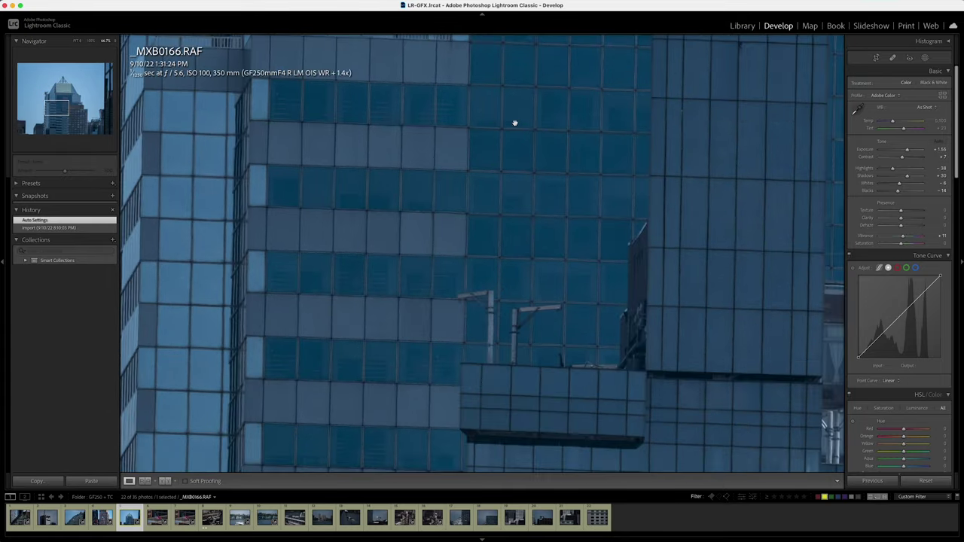
drag(542, 342, 523, 122)
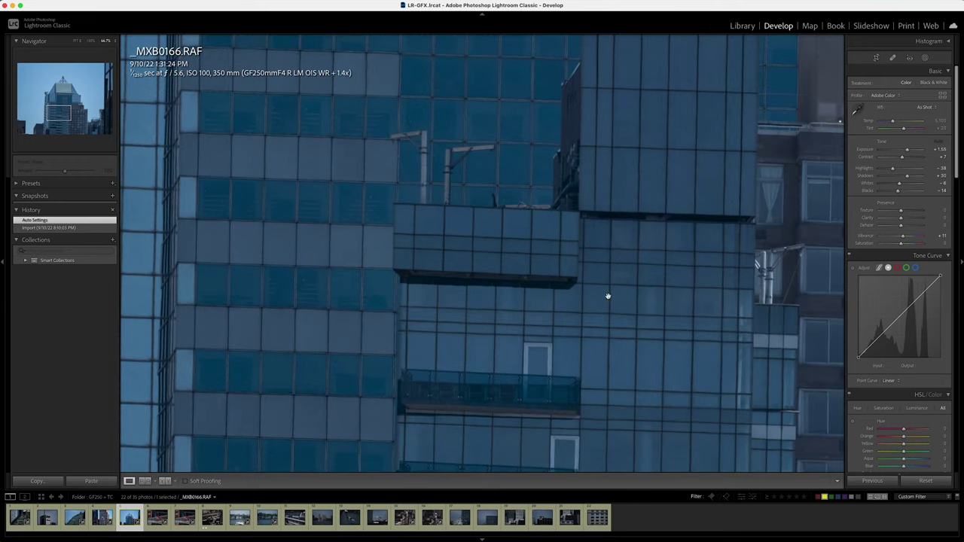
drag(702, 239, 467, 206)
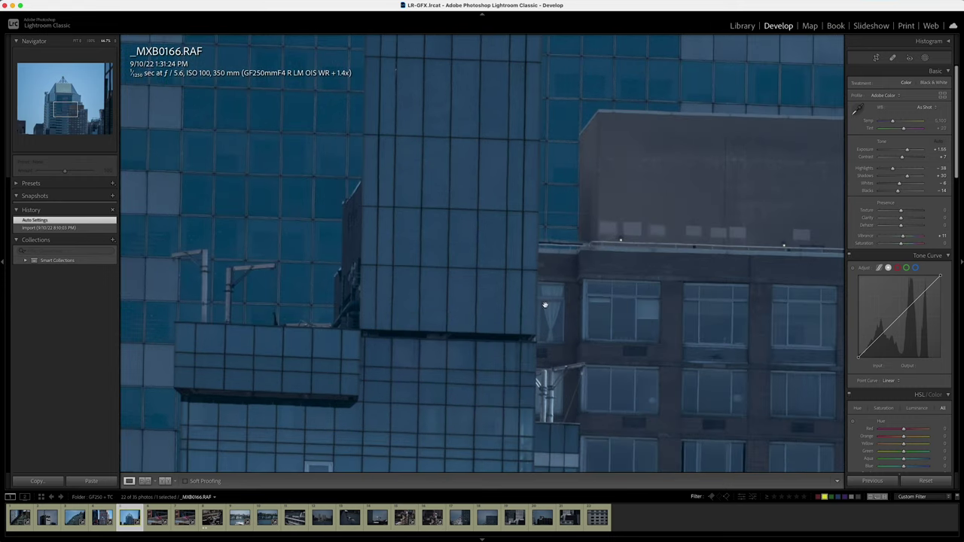
drag(752, 183, 556, 98)
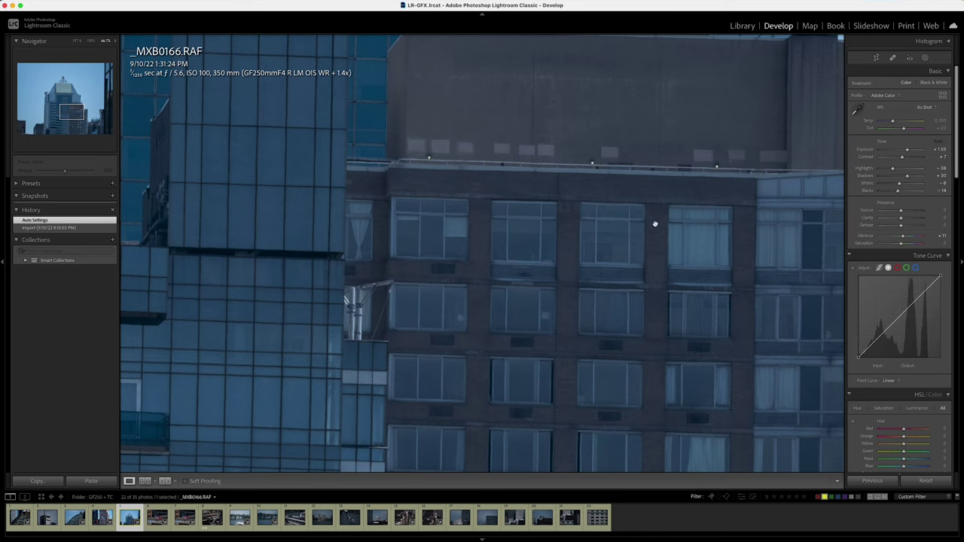
- Examine the tower's sloped glass roof and rooftop mast in close-up, returning to the full view of the photo
drag(699, 170, 532, 287)
drag(275, 295, 563, 249)
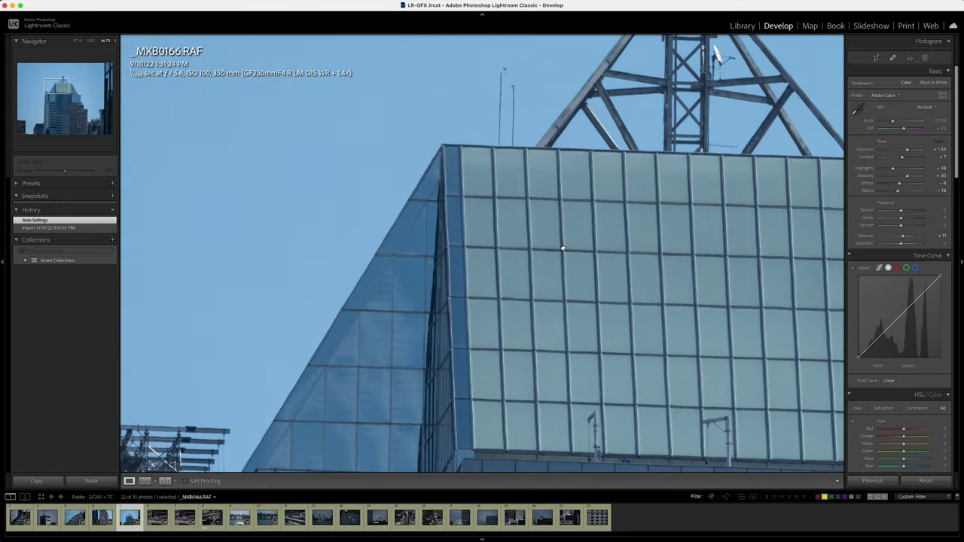
drag(360, 375, 592, 114)
drag(566, 351, 584, 281)
click(491, 262)
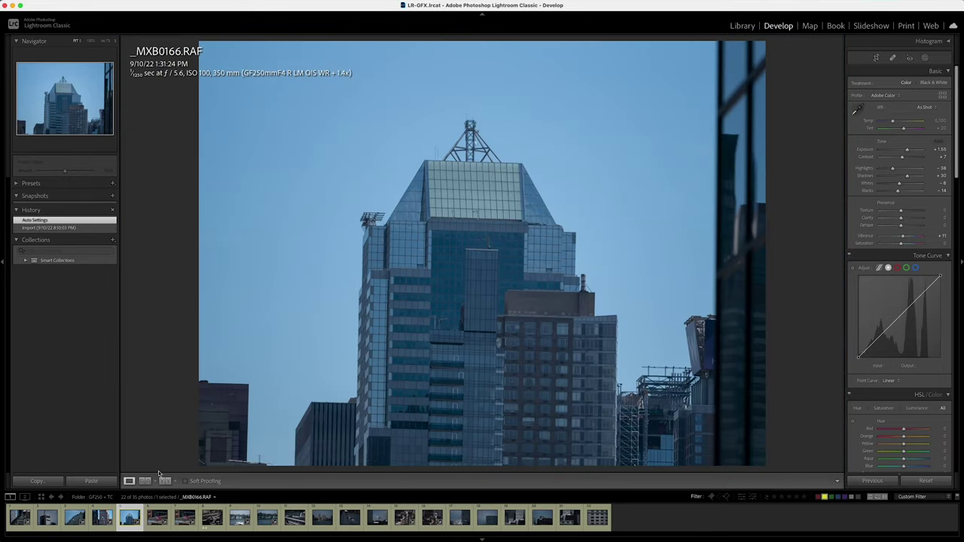
- Examine the American flag, its pole and the blurred background in photo _MXB0168 in close-up, returning to the full view
click(154, 522)
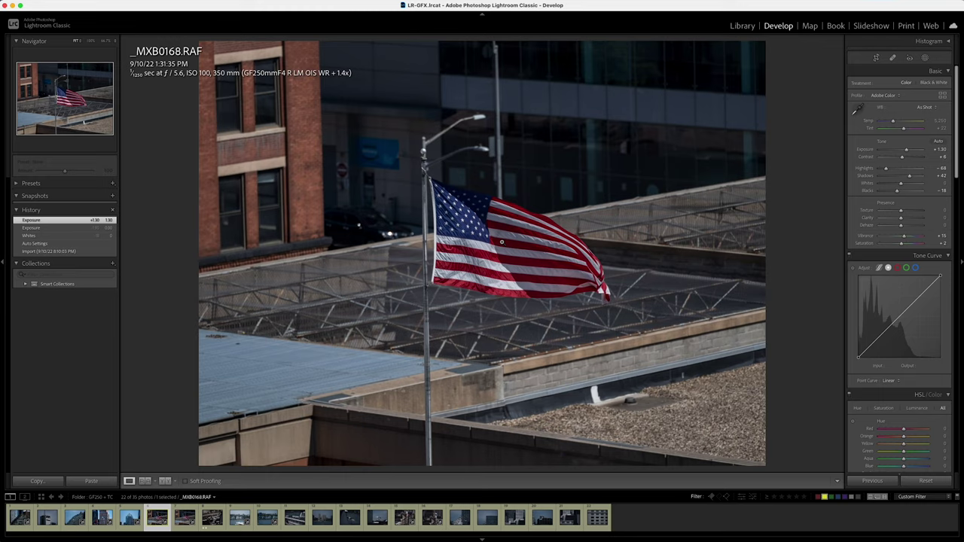
click(502, 242)
drag(402, 136, 510, 340)
drag(532, 371, 528, 168)
drag(599, 143, 355, 140)
drag(287, 199, 482, 419)
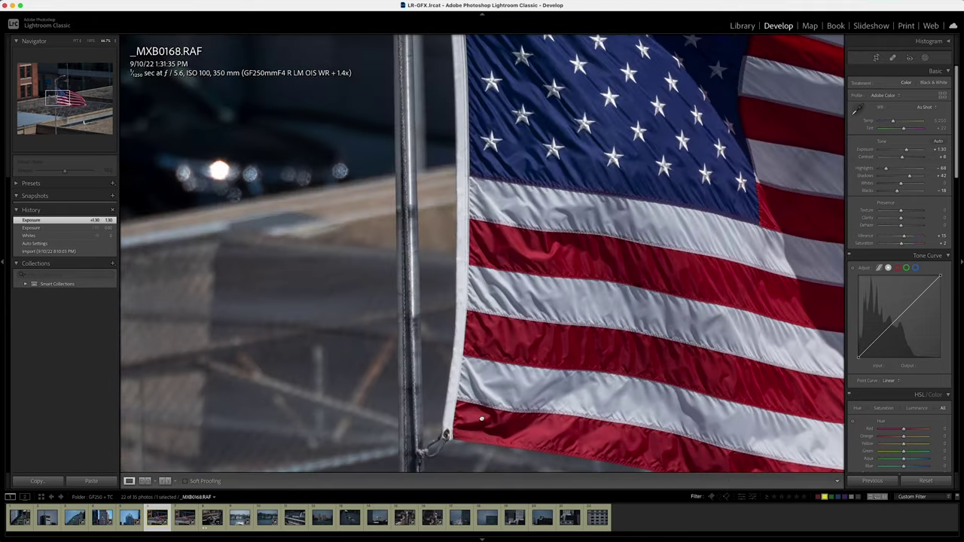
click(486, 344)
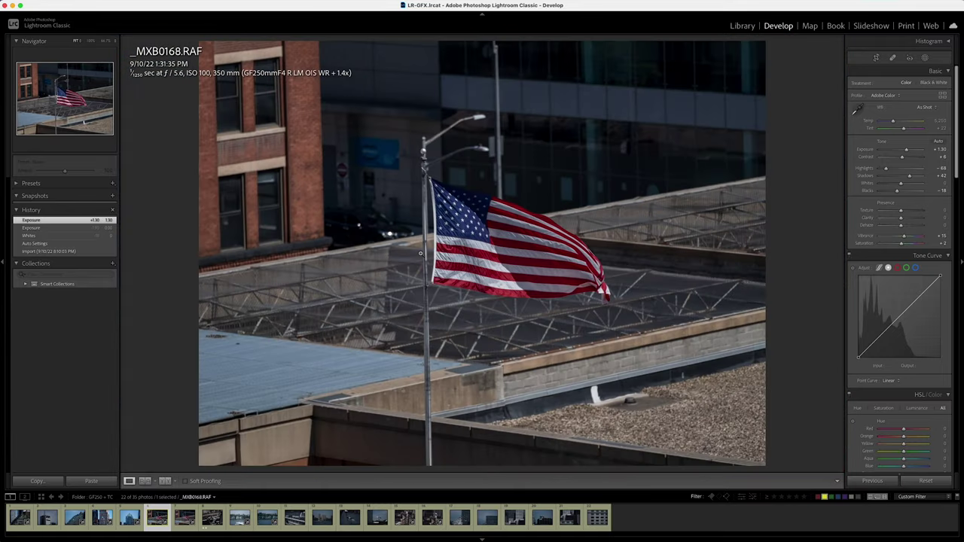
- Examine the flag's stars and the folds of its stripes in photo _MXB0169 at 66.7% magnification
key(Right)
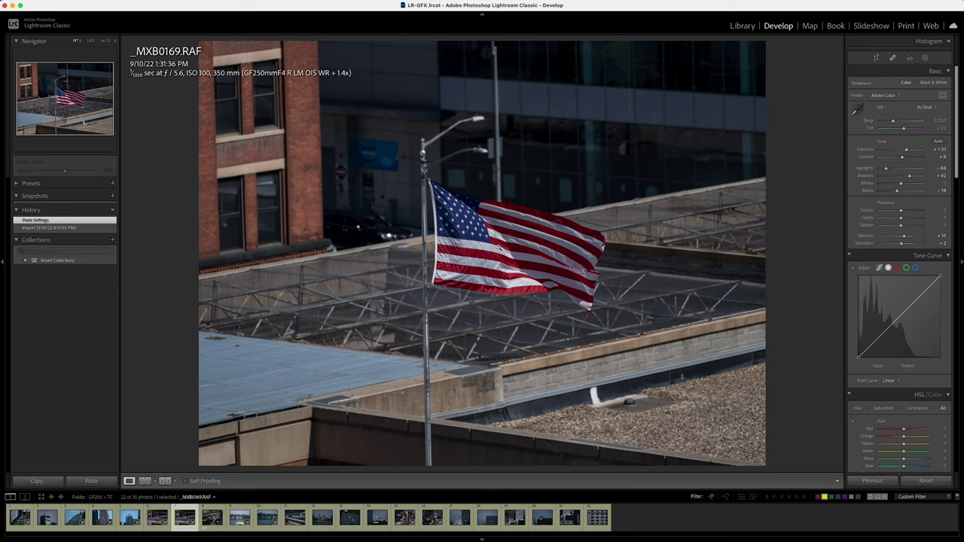
click(478, 240)
drag(573, 160, 485, 354)
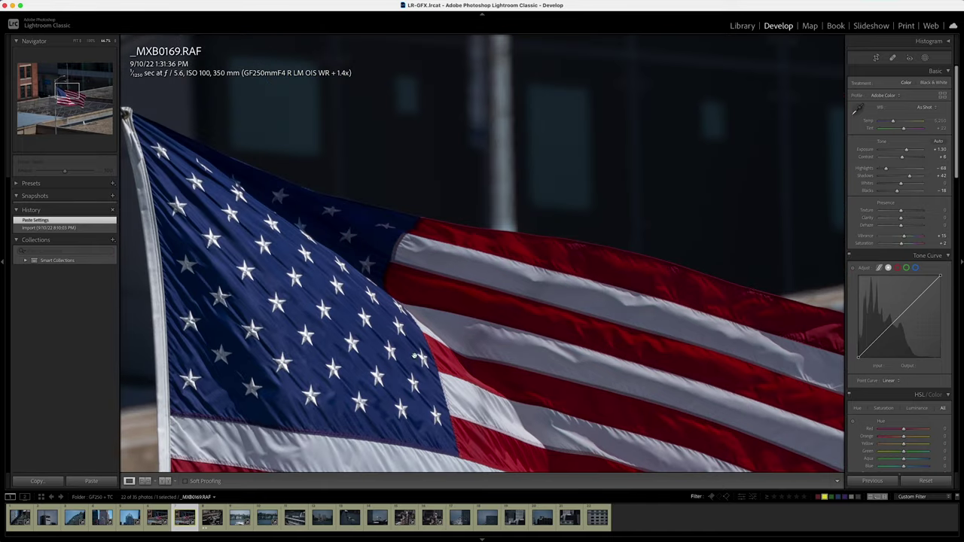
drag(415, 353, 373, 400)
drag(593, 370, 443, 141)
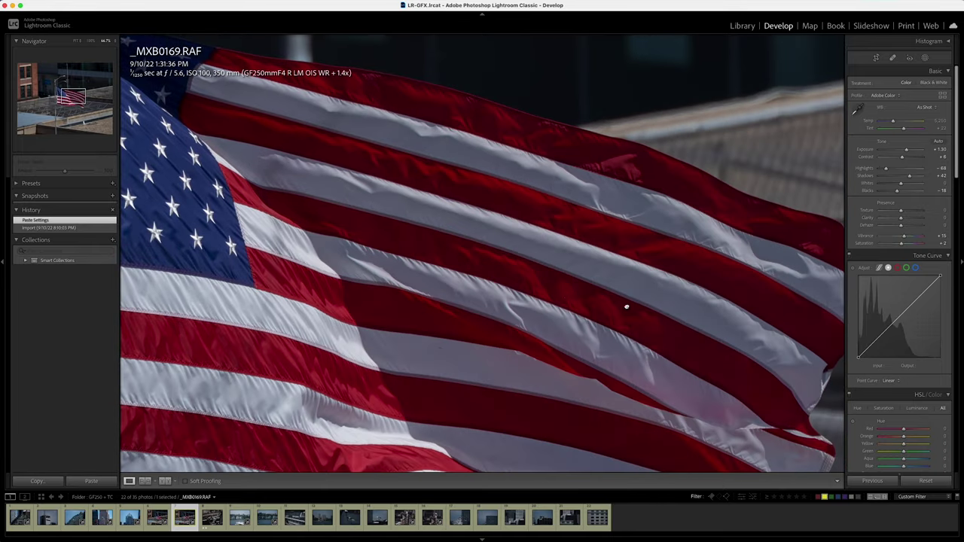
drag(629, 341, 618, 150)
click(201, 248)
- Examine the metal pipes and bolted flanges in photo _MXB0171 at 66.7% magnification, returning to the full view
key(Right)
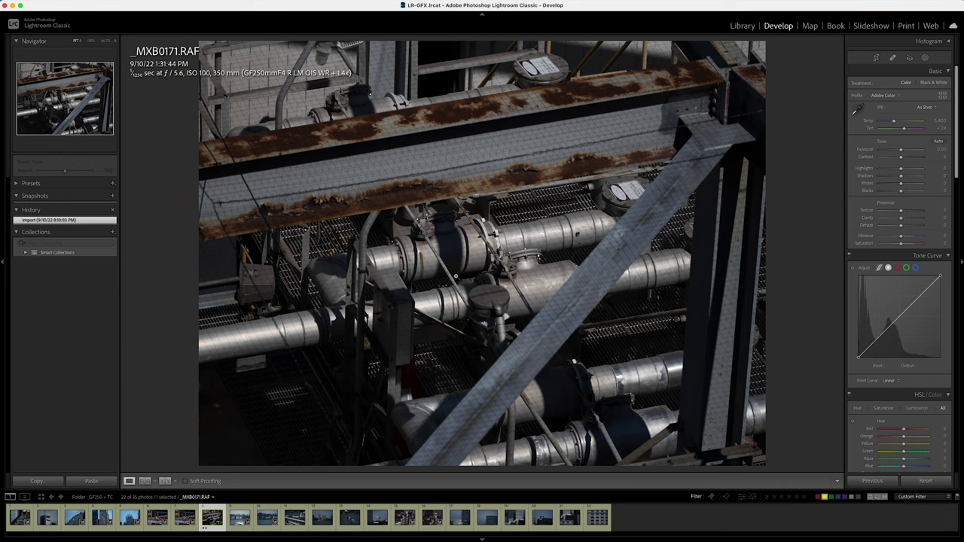
click(455, 276)
drag(214, 299, 556, 276)
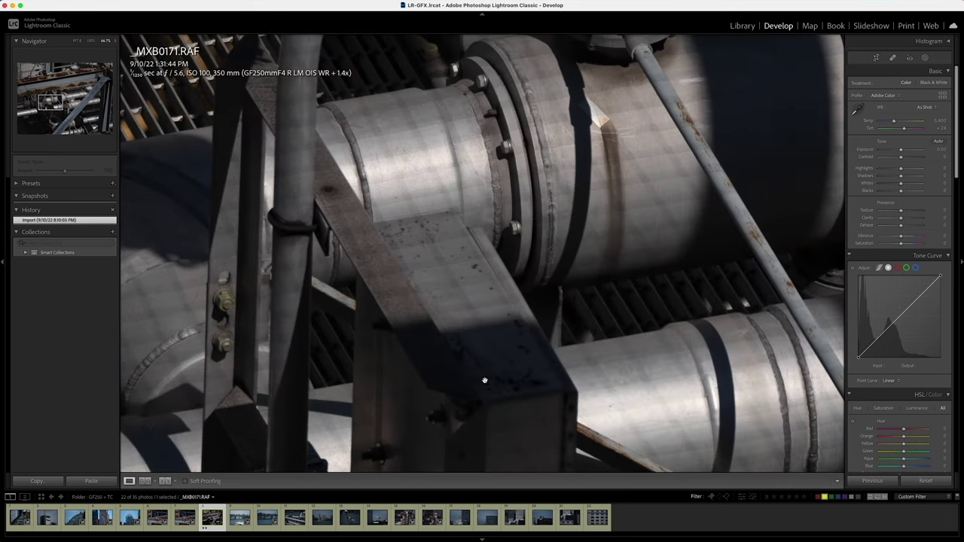
drag(486, 375, 567, 157)
drag(720, 175, 394, 248)
click(613, 169)
click(665, 215)
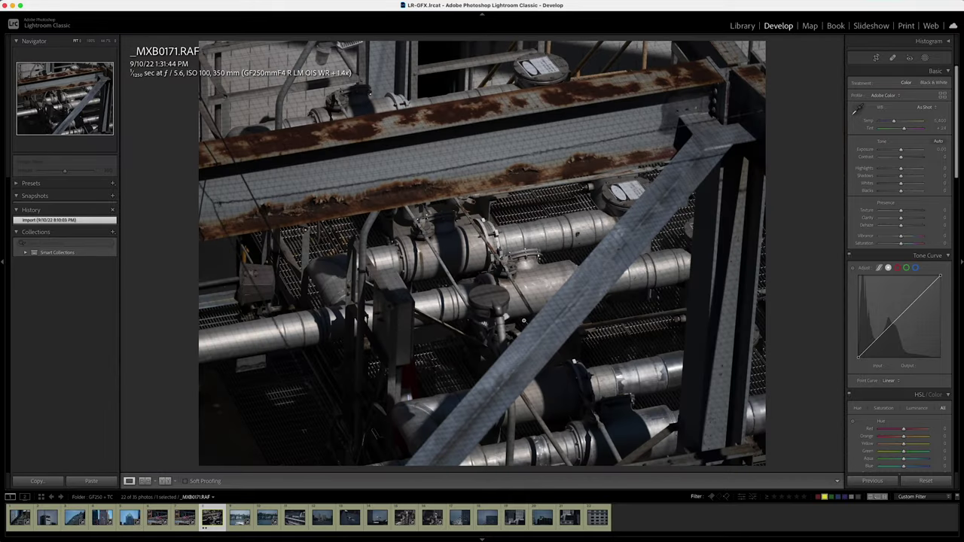
- Examine the rusted steel beam and the mesh shadow across it in close-up, returning to the whole photo
click(494, 176)
drag(569, 359, 554, 417)
drag(456, 196, 550, 377)
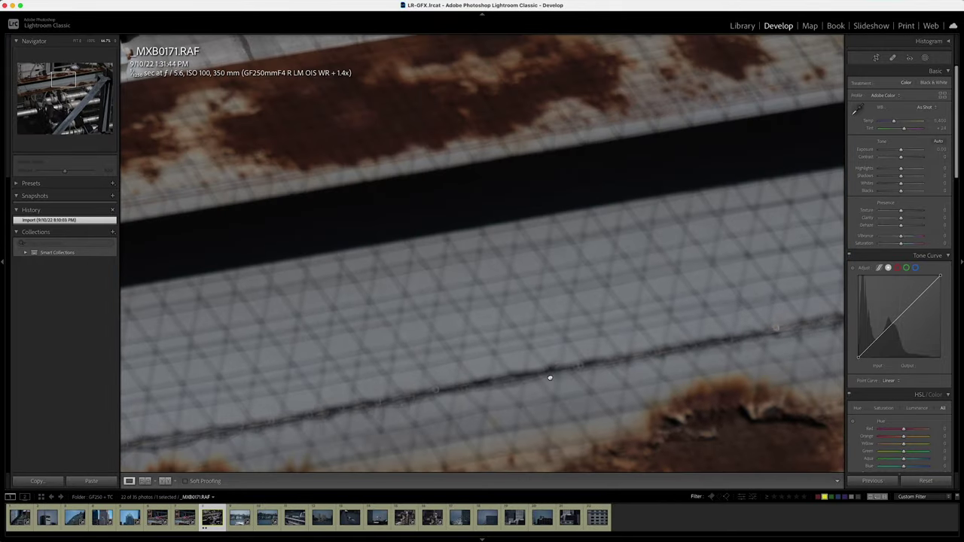
click(464, 279)
click(423, 120)
drag(422, 103, 393, 259)
click(563, 302)
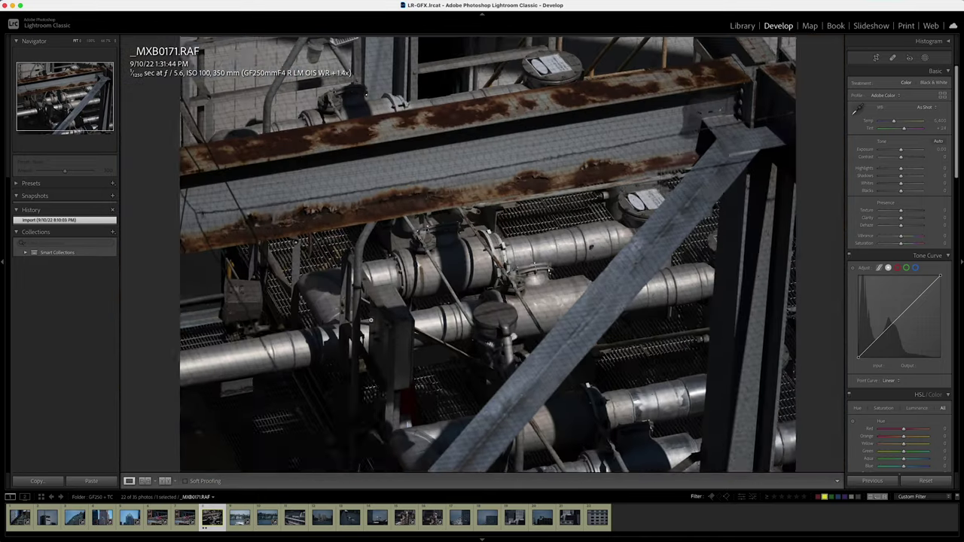
- Examine the shadowed pipe and the bolted valve cover below the beam at 66.7% and 100%, ending at the full view
click(422, 134)
scroll(564, 280, down, 5)
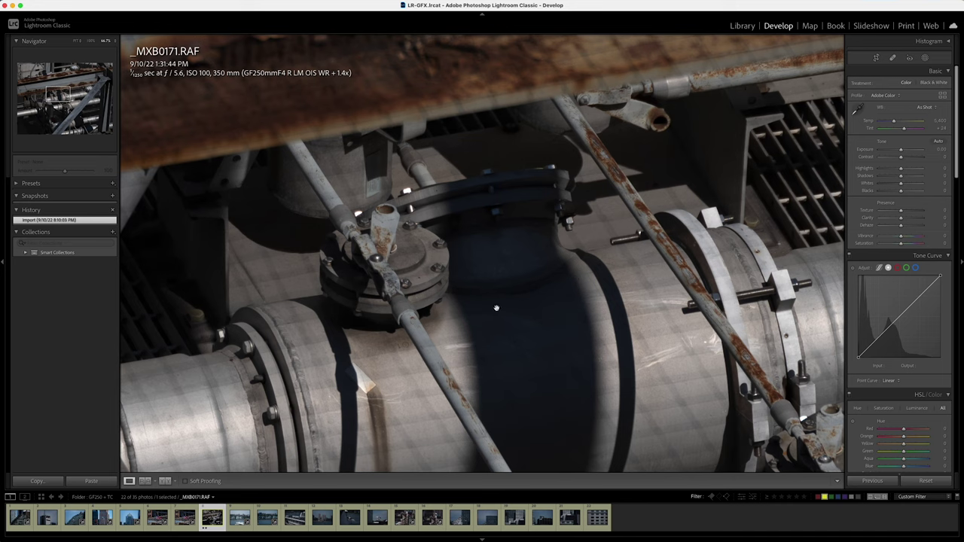
key(super+equal)
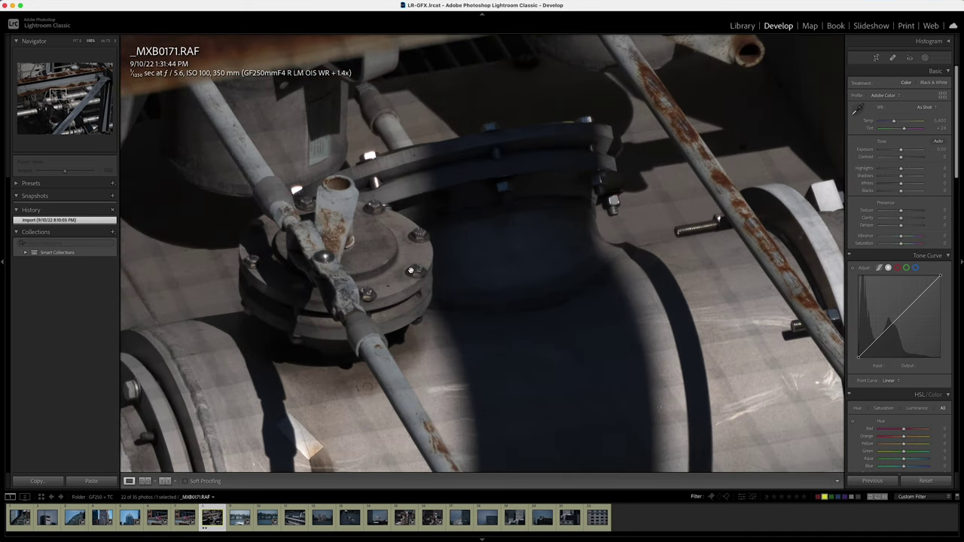
drag(422, 293, 444, 273)
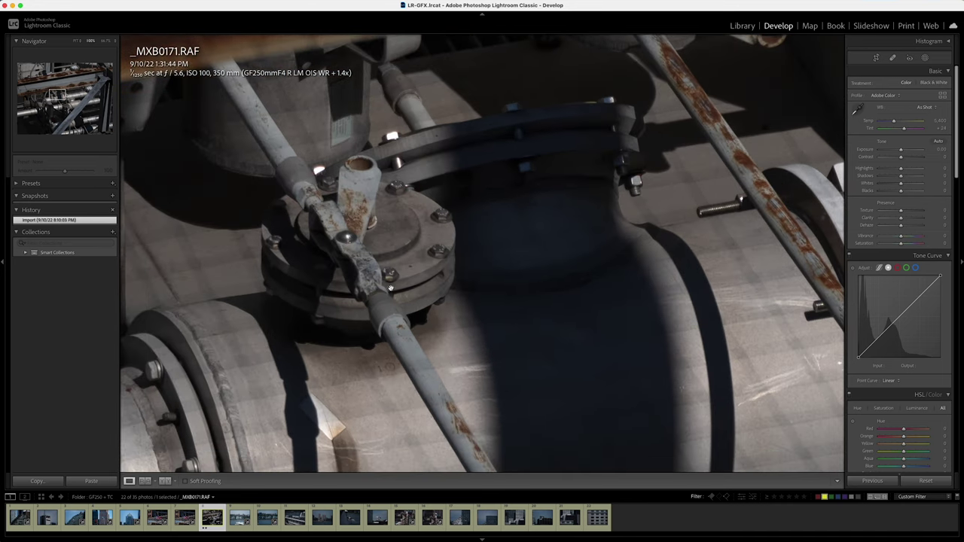
drag(568, 351, 681, 367)
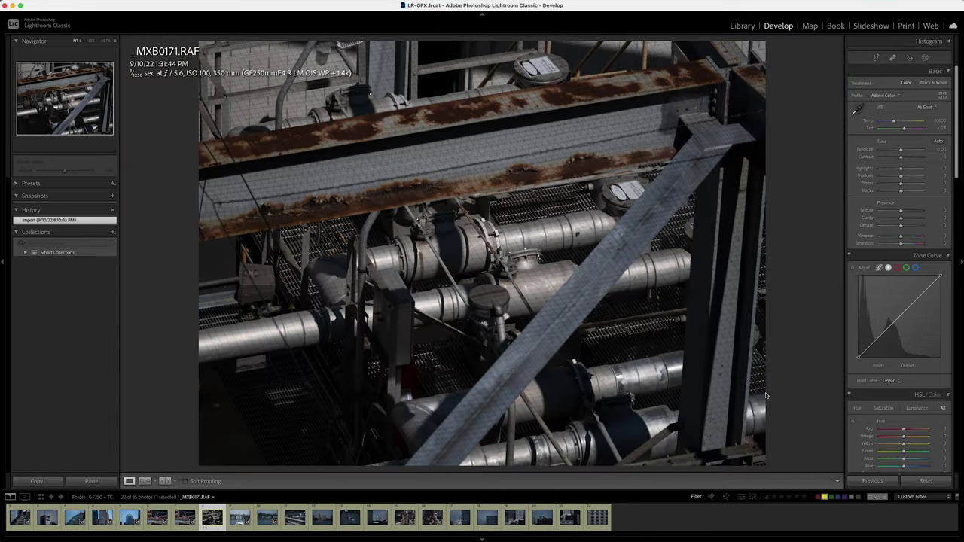
- Examine the balconies of the white waterfront building in photo _MXB0172 at 100% magnification, returning to the full view
key(Right)
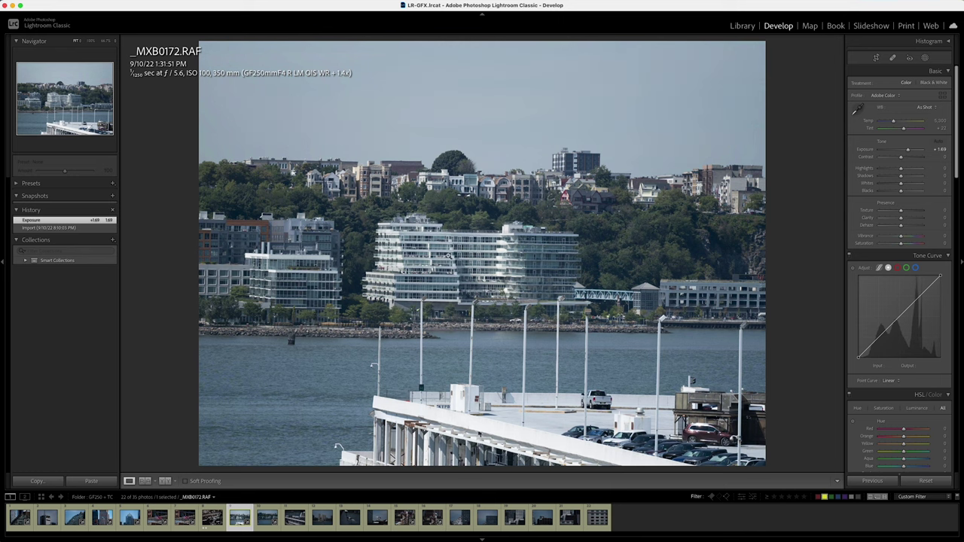
click(448, 257)
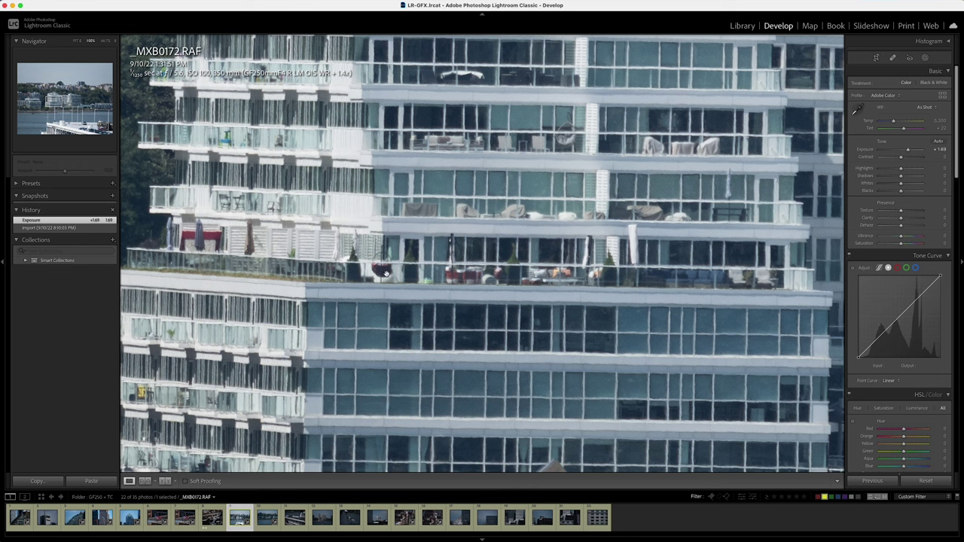
click(378, 263)
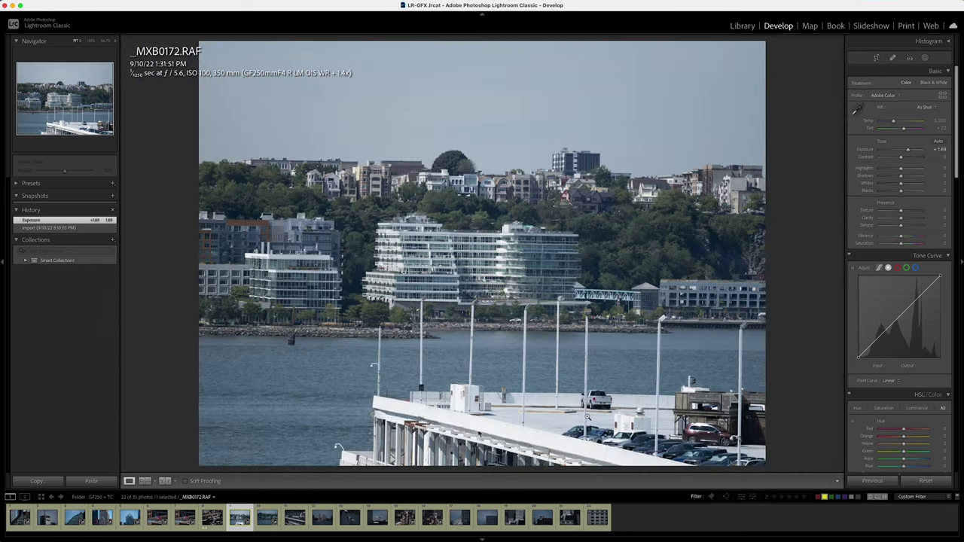
- Examine the pickup truck and the lamp posts on the pier's parking deck in close-up, and move on to photo _MXB0173
click(587, 417)
drag(658, 414, 447, 400)
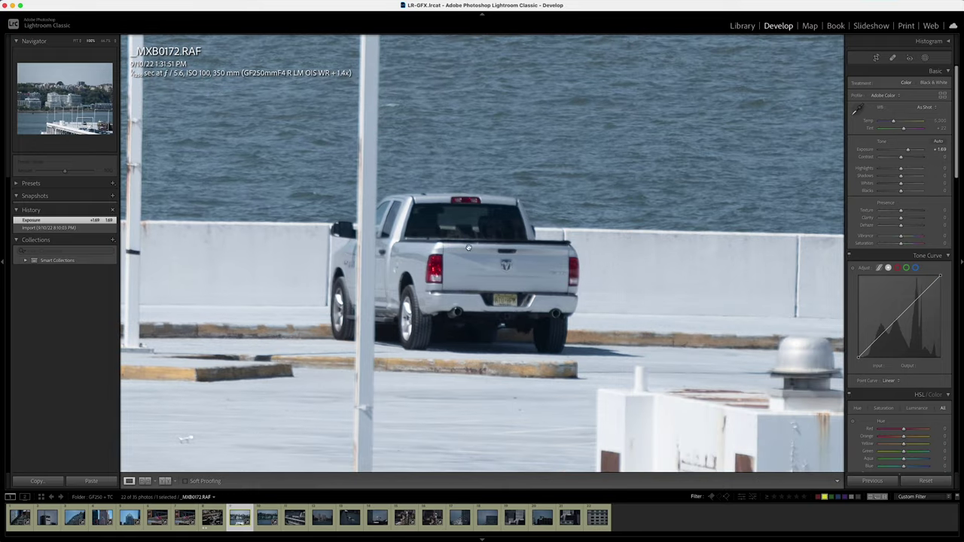
click(304, 387)
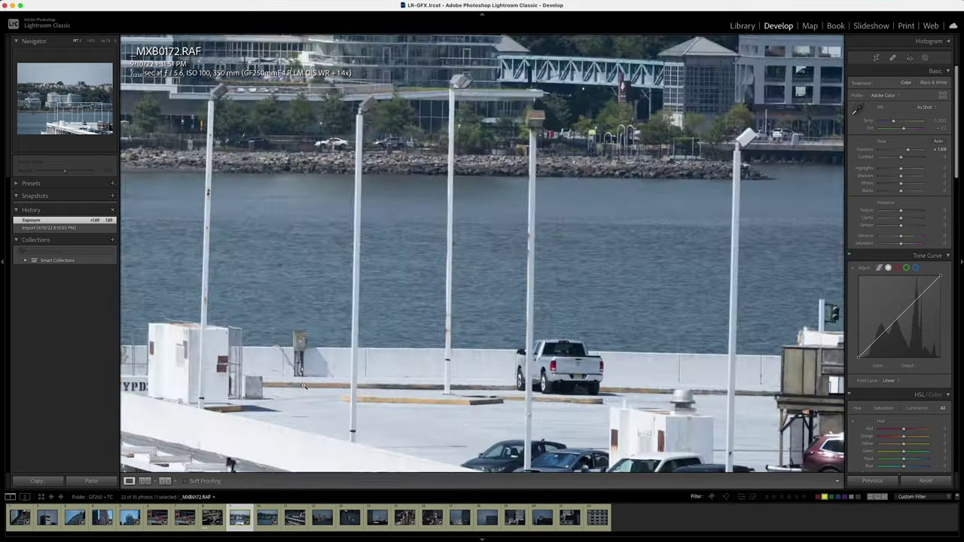
key(Right)
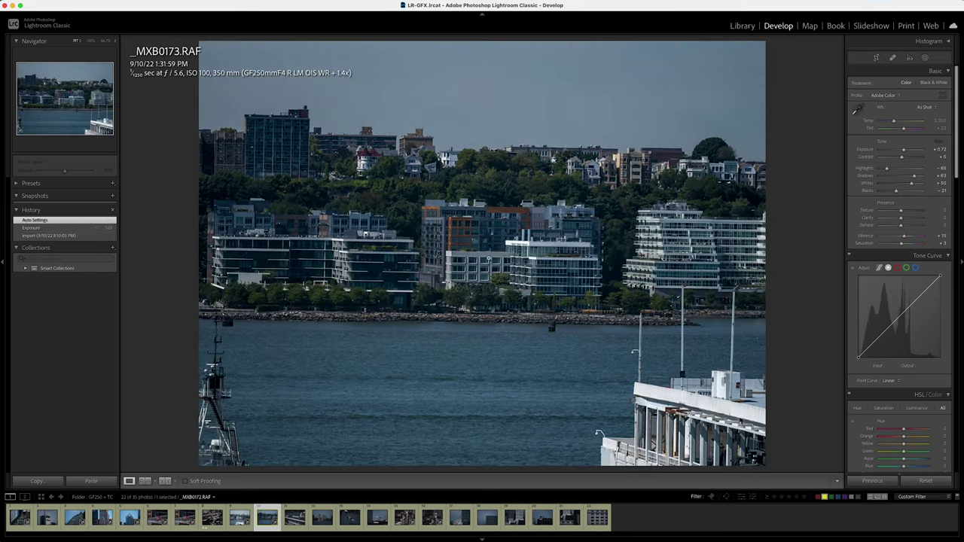
- Examine the waterfront apartment buildings in photo _MXB0173 at 100%, comparing them with the previous photo and returning to the full view
click(487, 256)
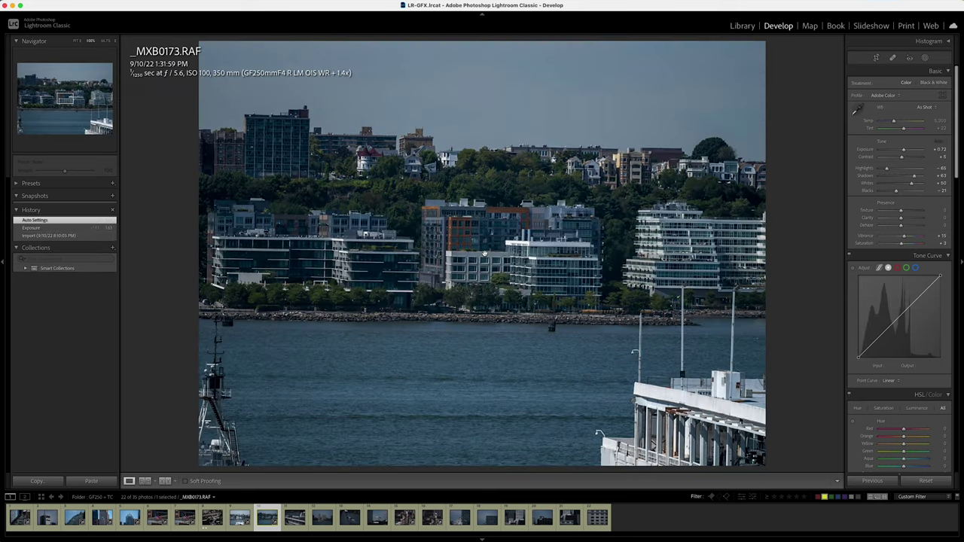
key(Left)
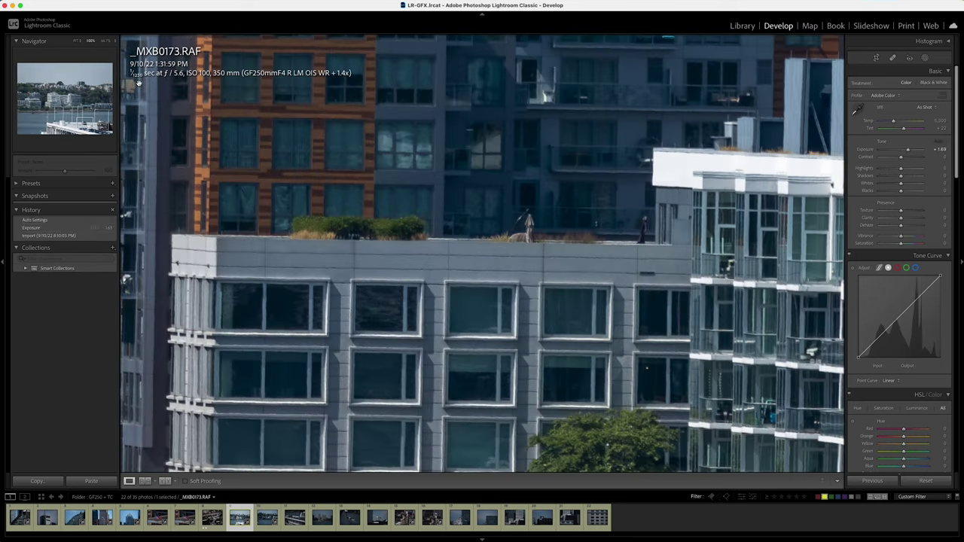
key(Right)
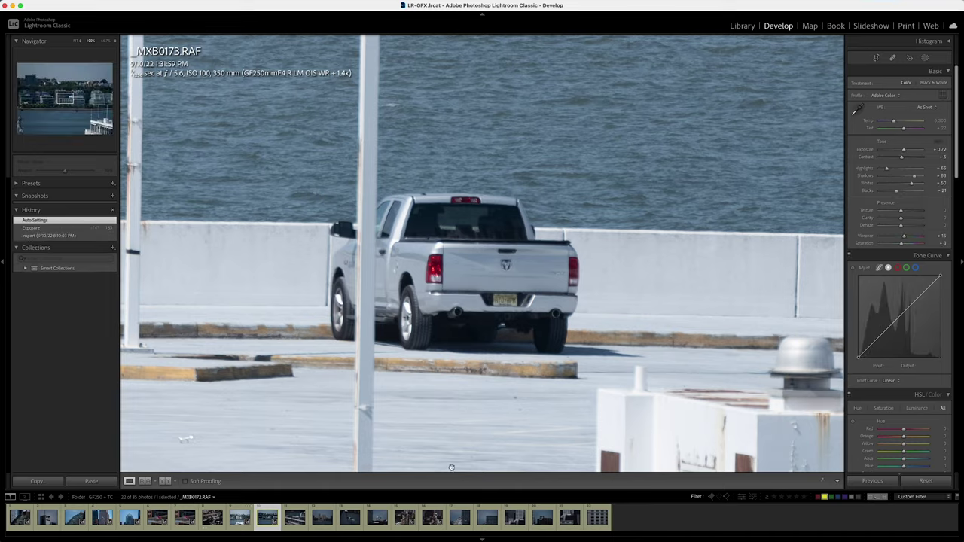
drag(306, 195, 613, 150)
drag(645, 322, 290, 141)
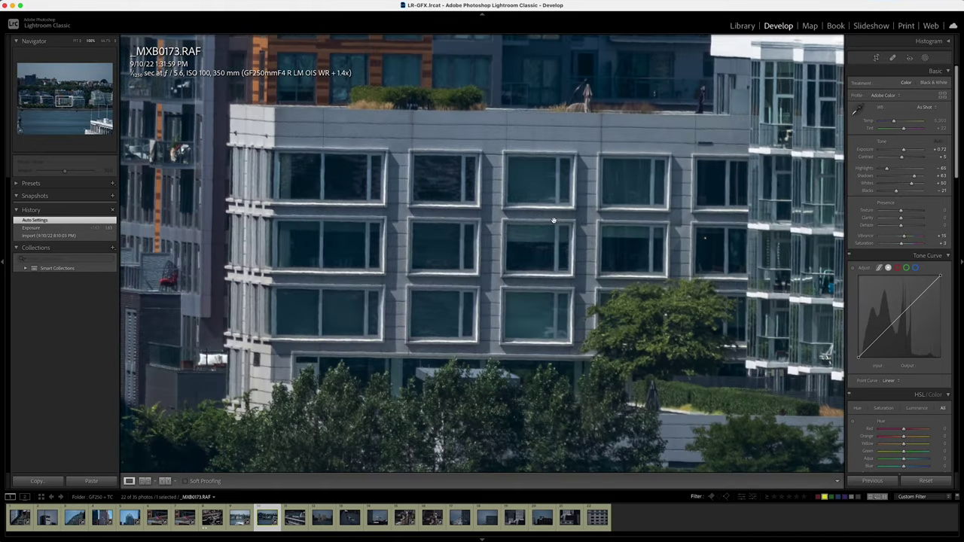
drag(558, 222, 247, 205)
drag(689, 125, 401, 218)
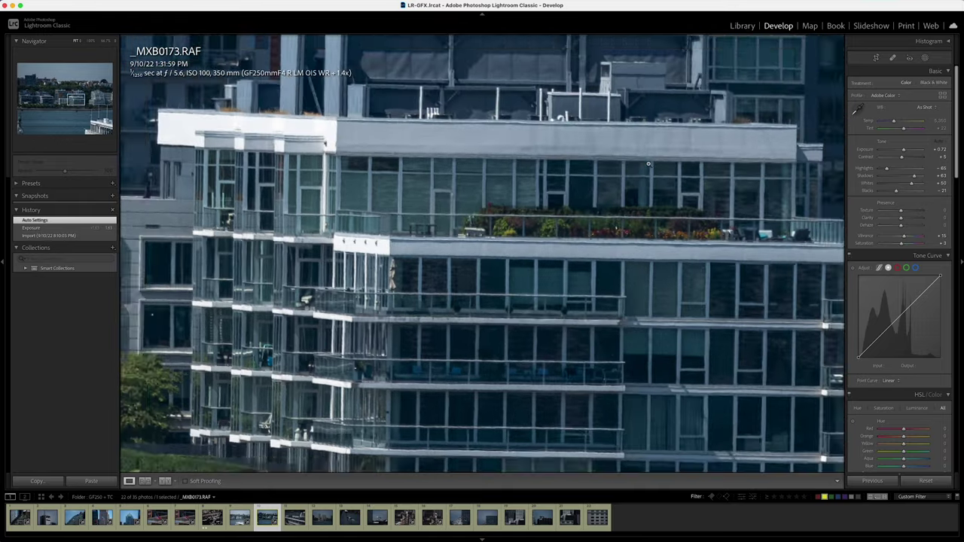
click(648, 164)
- Examine the pier's white concrete ramp and the fence with its H sign in close-up, and move on to photo _MXB0174
click(686, 407)
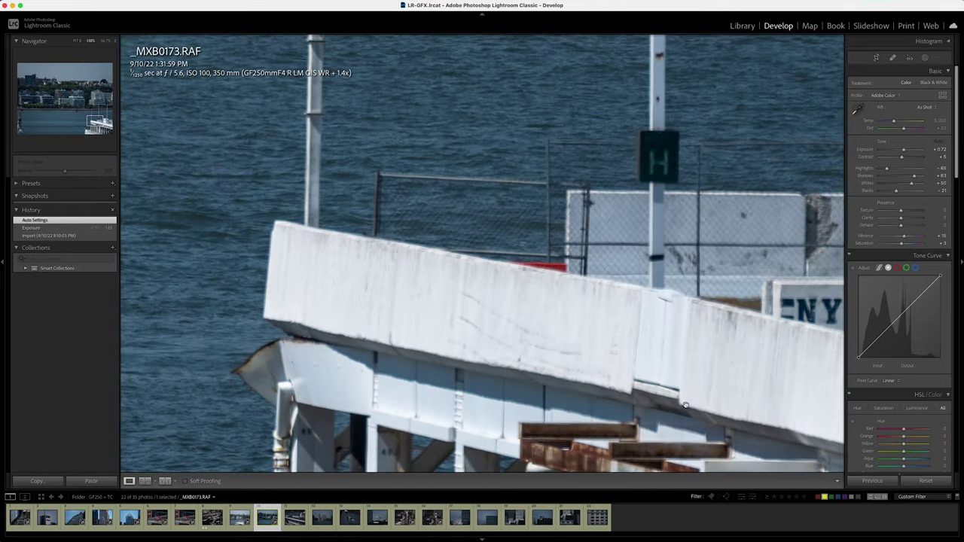
click(630, 272)
key(Right)
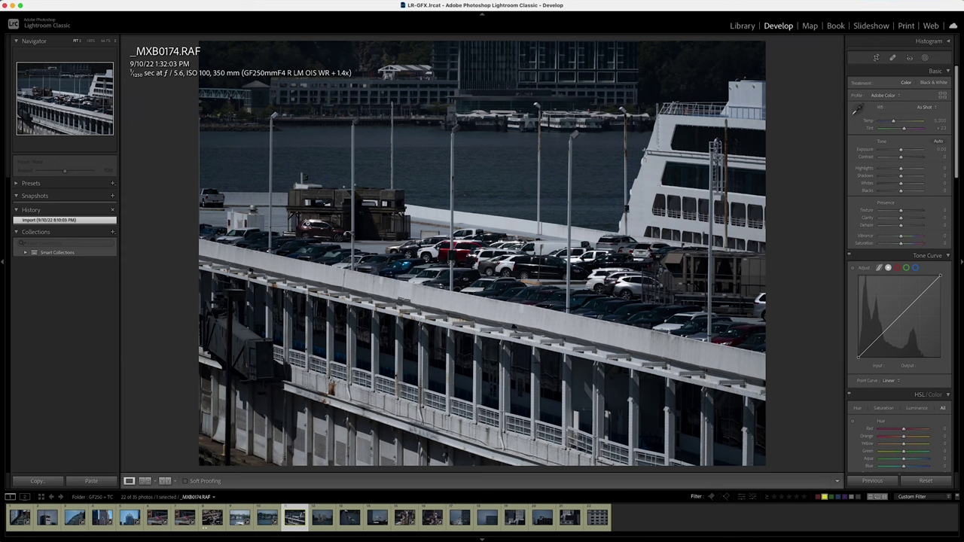
- Examine the maroon SUV and the cars around it on the pier's parking deck at 100% magnification
click(302, 219)
drag(284, 296, 425, 200)
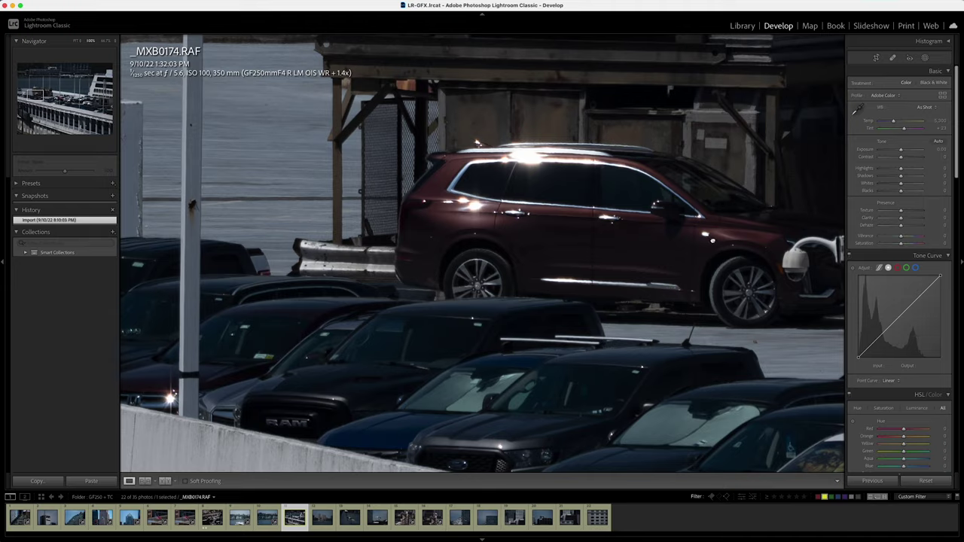
drag(644, 291, 408, 312)
drag(298, 305, 637, 82)
drag(401, 161, 706, 316)
drag(378, 298, 739, 377)
- Examine the row of cars parked along the concrete wall in close-up, and move on to photo _MXB0175
drag(828, 392, 390, 200)
drag(821, 280, 488, 235)
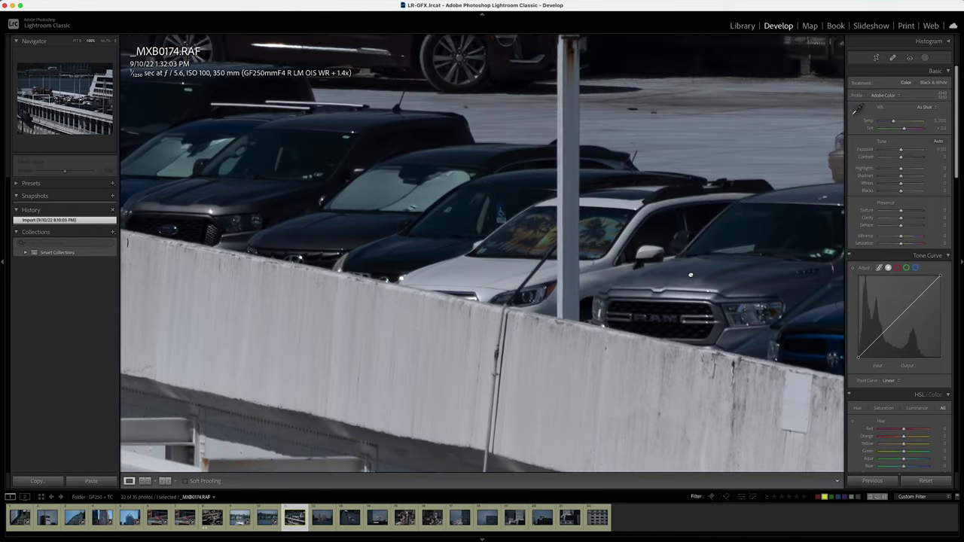
drag(691, 275, 351, 204)
drag(521, 267, 294, 219)
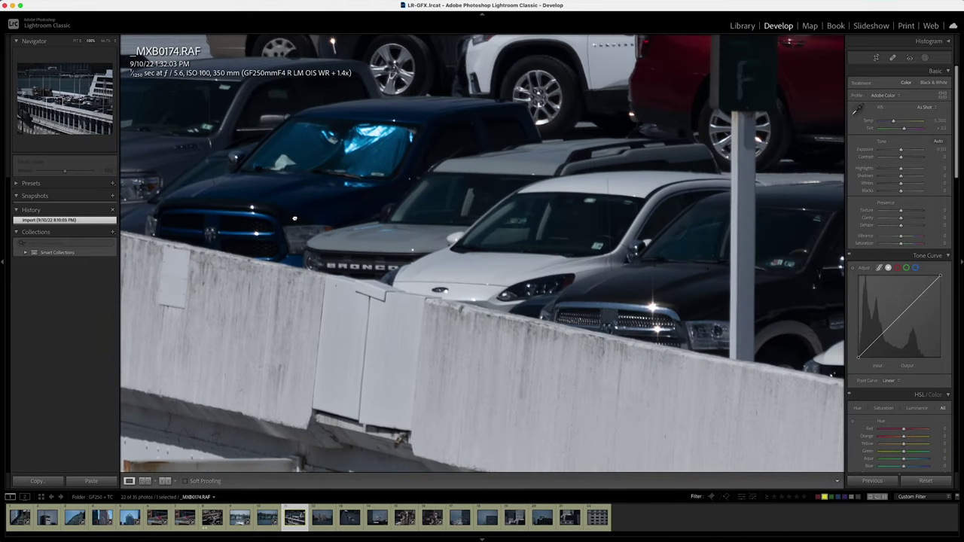
click(553, 206)
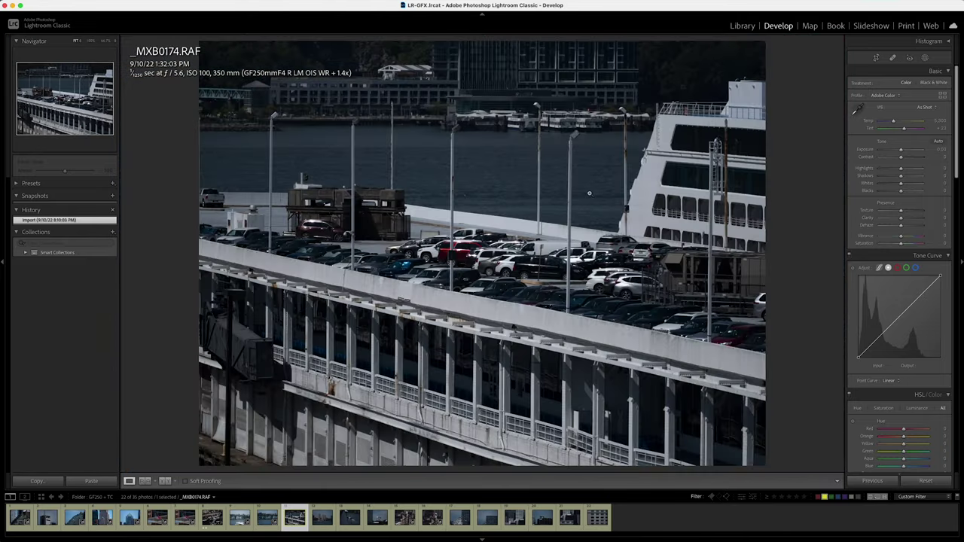
key(Right)
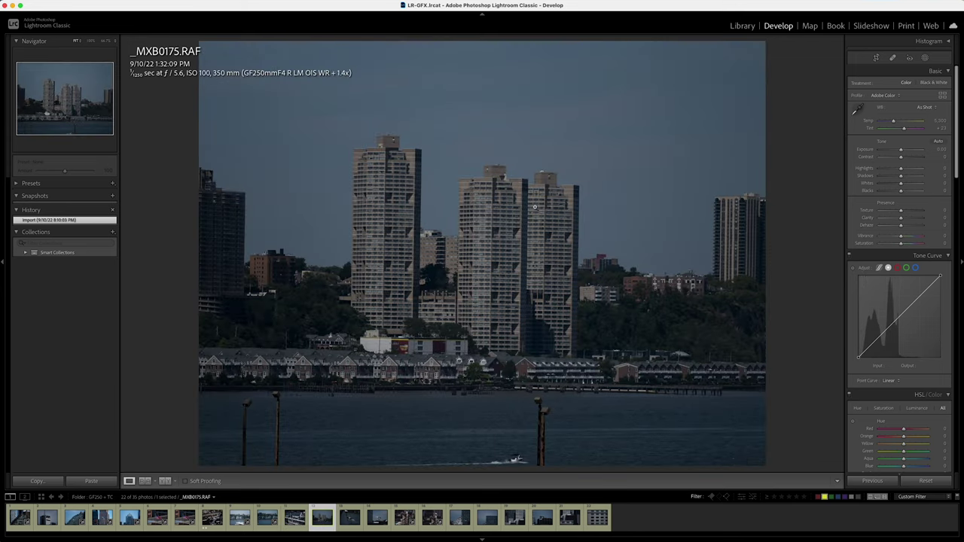
- Examine the top floors and the middle facades of the apartment towers at 100% magnification, and move on to photo _MXB0181
click(497, 205)
drag(319, 300, 438, 377)
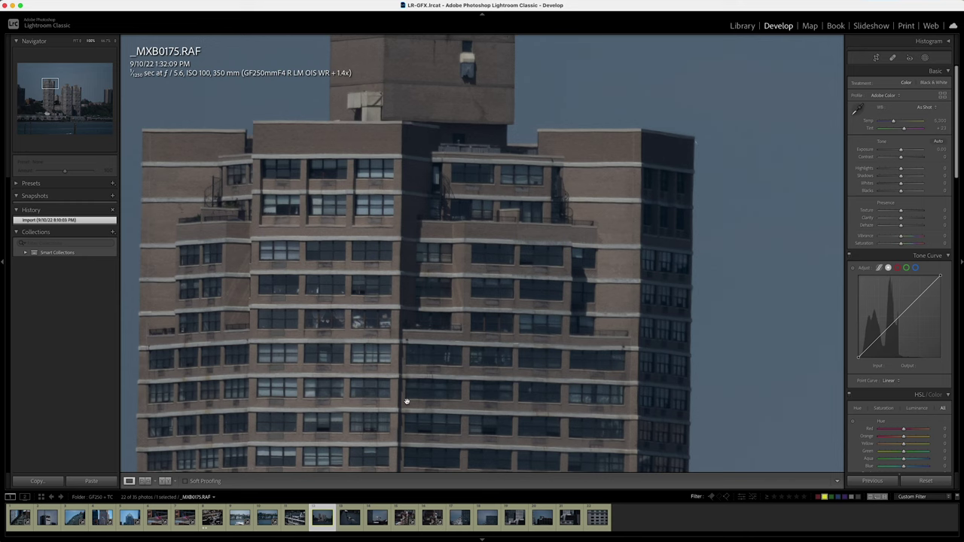
click(460, 346)
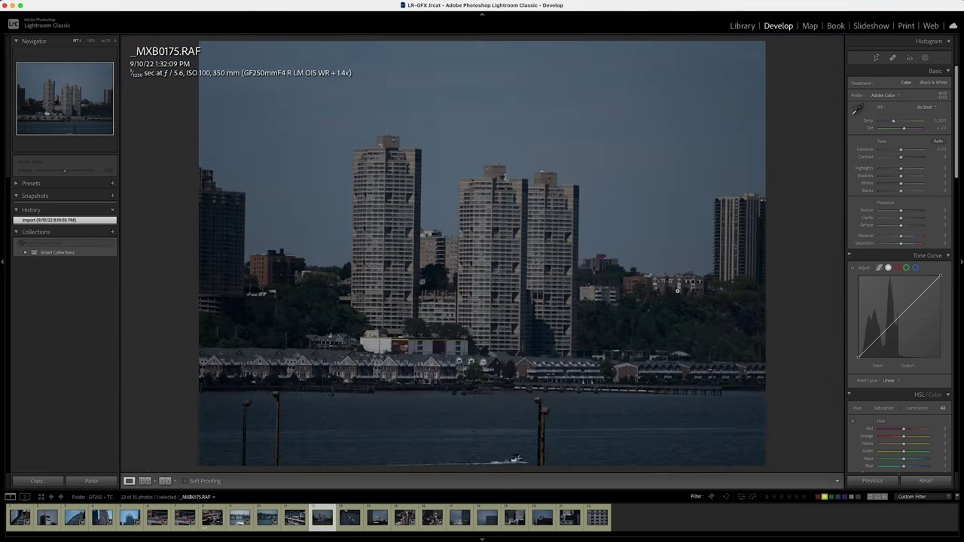
click(520, 299)
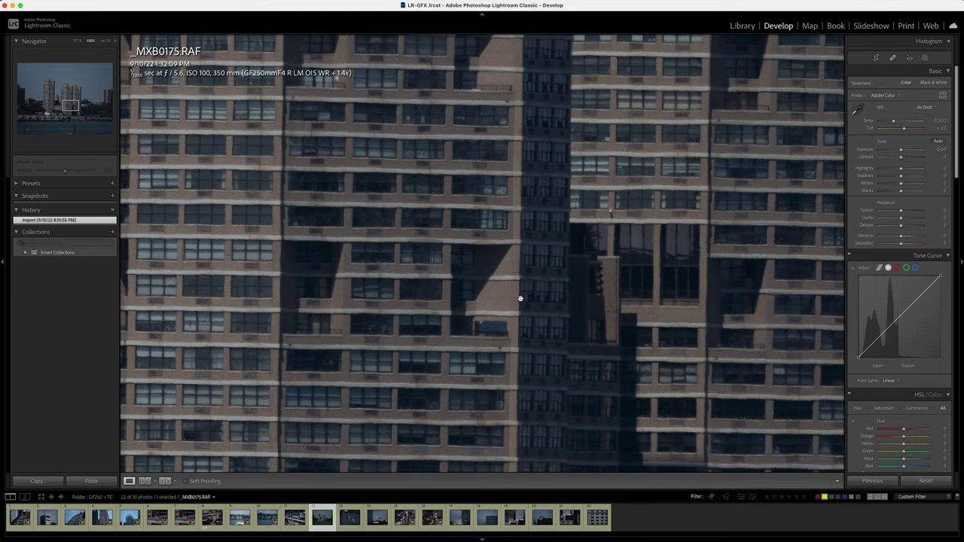
click(520, 299)
key(Right)
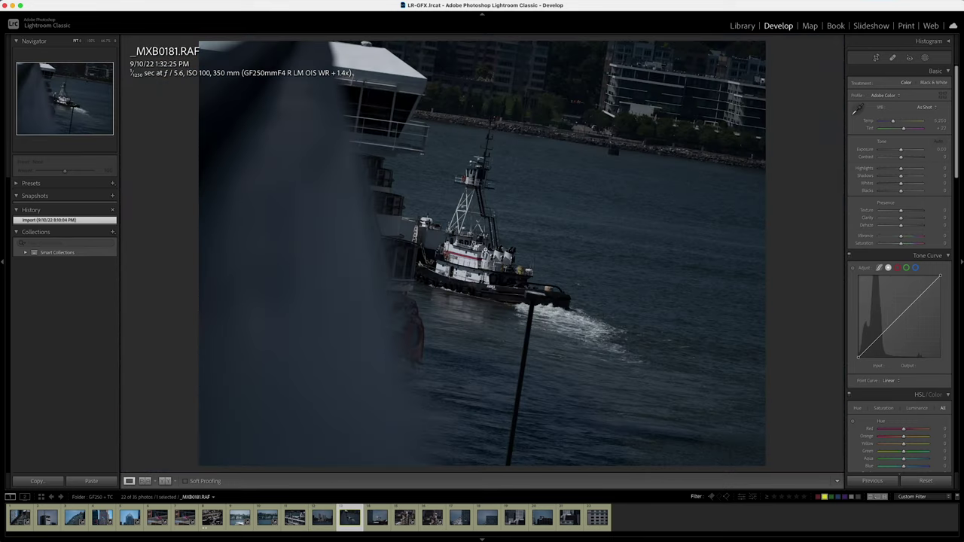
- Examine the tugboat's name board, funnels, superstructure and hull in close-up, and move on to photo _MXB0182
click(485, 252)
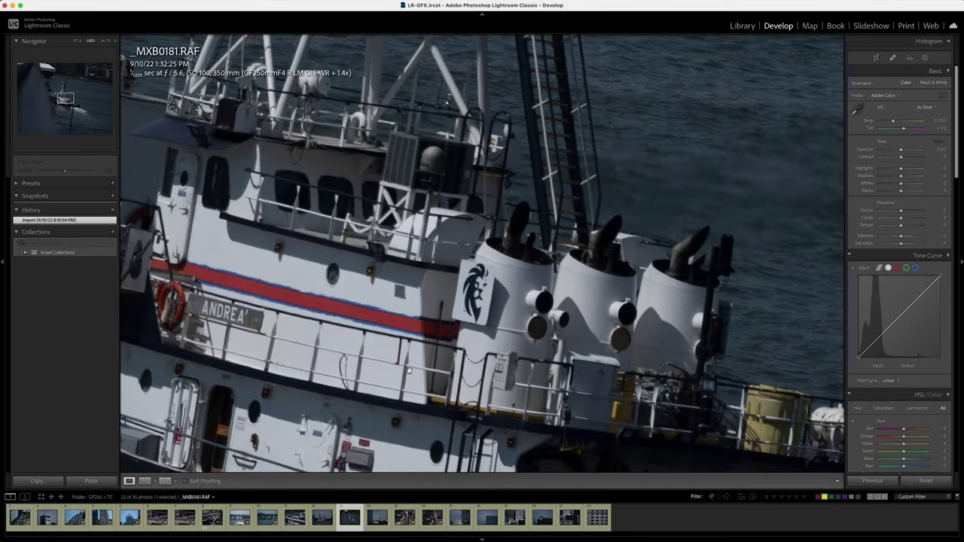
drag(408, 371, 575, 191)
drag(424, 175, 550, 255)
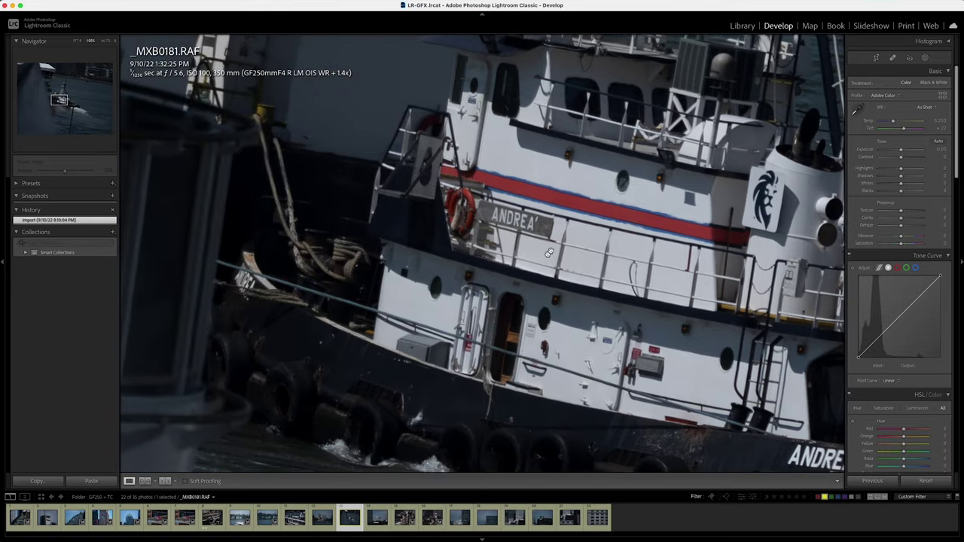
drag(637, 159, 500, 375)
drag(527, 228, 456, 369)
drag(422, 313, 410, 108)
drag(569, 298, 366, 112)
drag(516, 253, 337, 97)
key(Right)
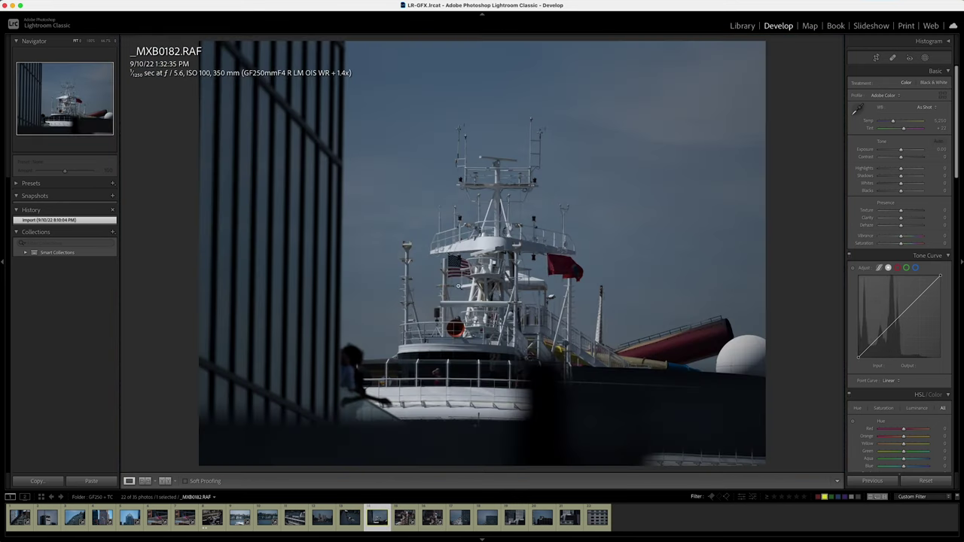
- Examine the ship's mast platform, railings and flags in close-up, and move on to photo _MXB0184
click(513, 256)
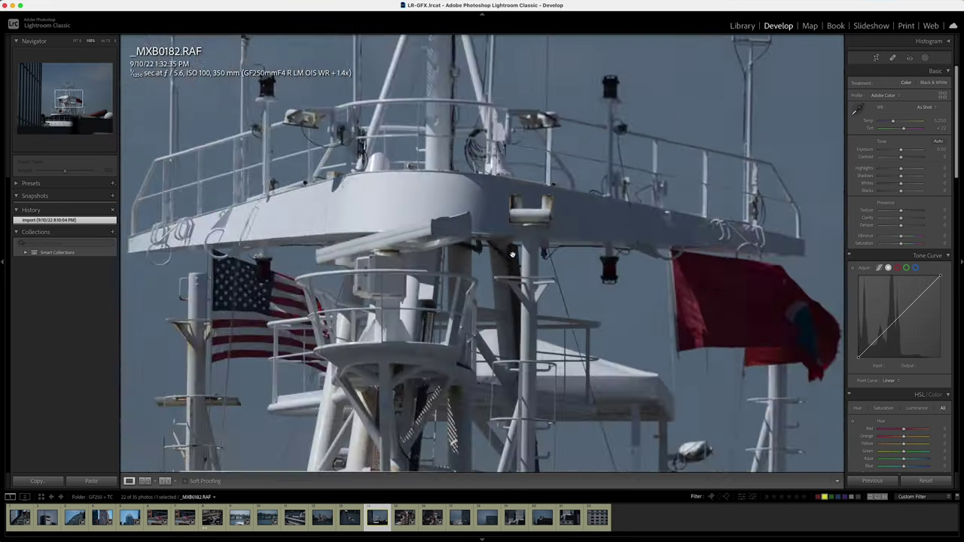
drag(356, 432, 567, 240)
drag(448, 349, 614, 281)
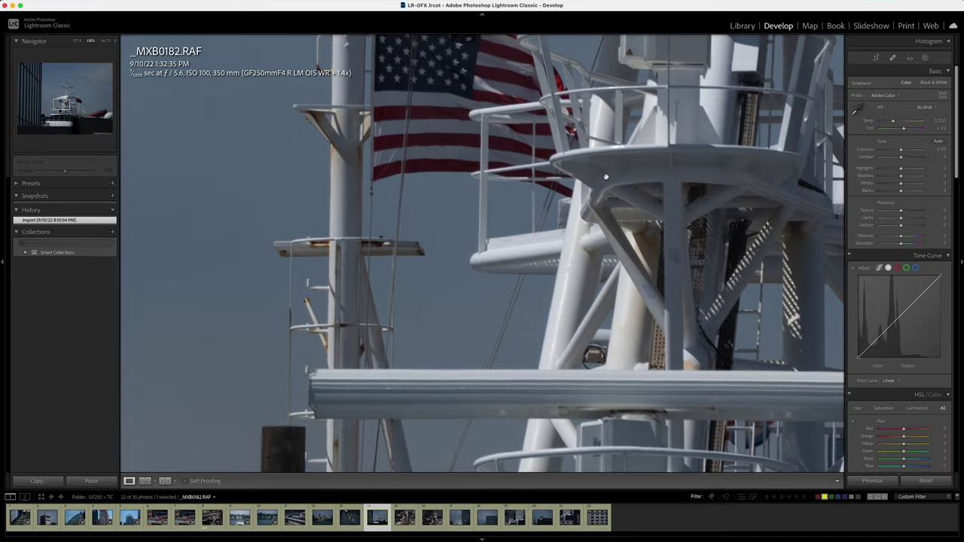
drag(607, 177, 392, 369)
drag(493, 163, 452, 221)
click(452, 221)
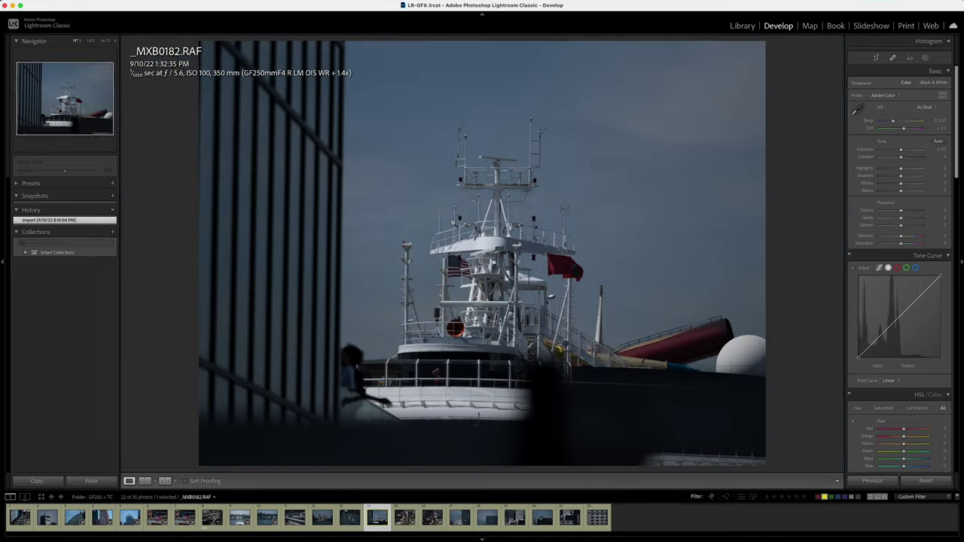
key(Right)
- Examine the fire escapes, potted plant and brick facades in close-up, and move on to photo _MXB0185
click(491, 317)
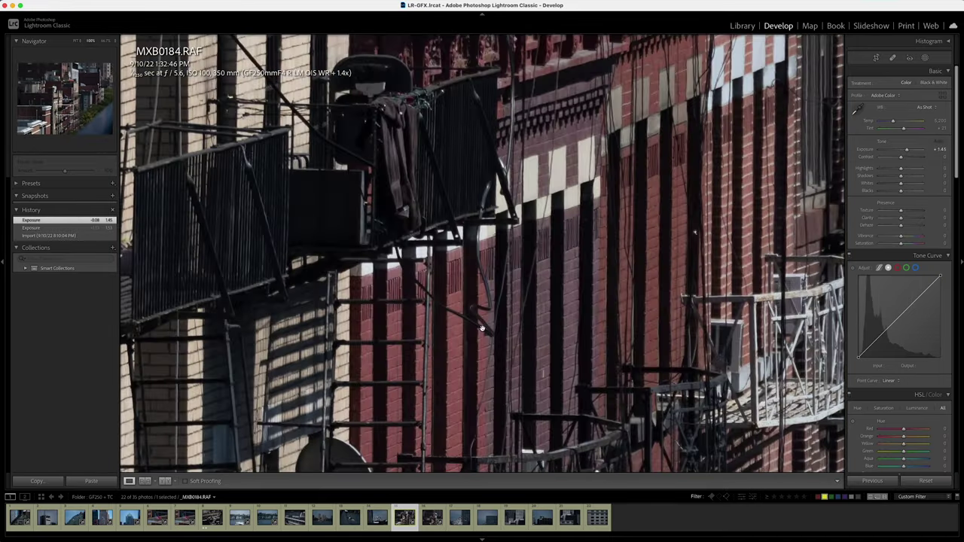
drag(324, 337, 575, 175)
drag(394, 86, 471, 397)
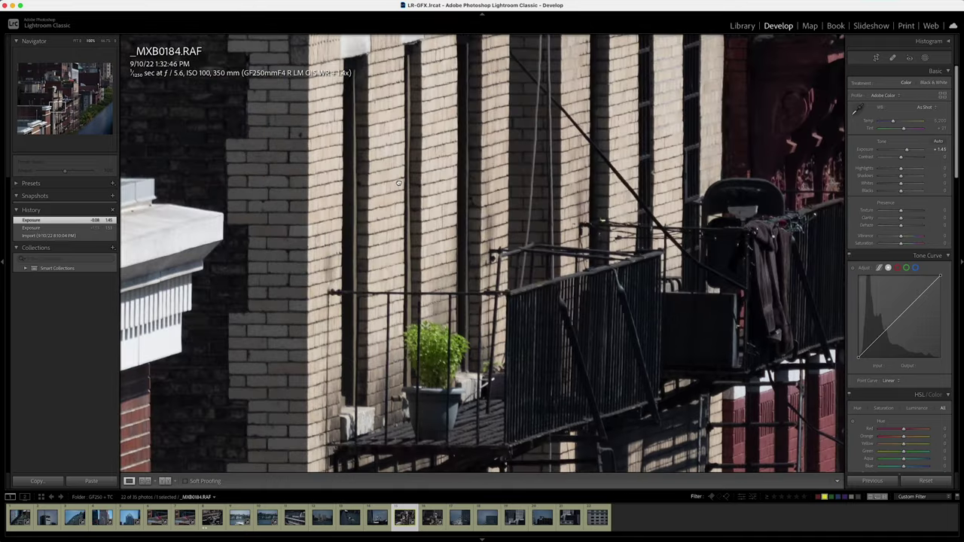
drag(400, 157, 417, 389)
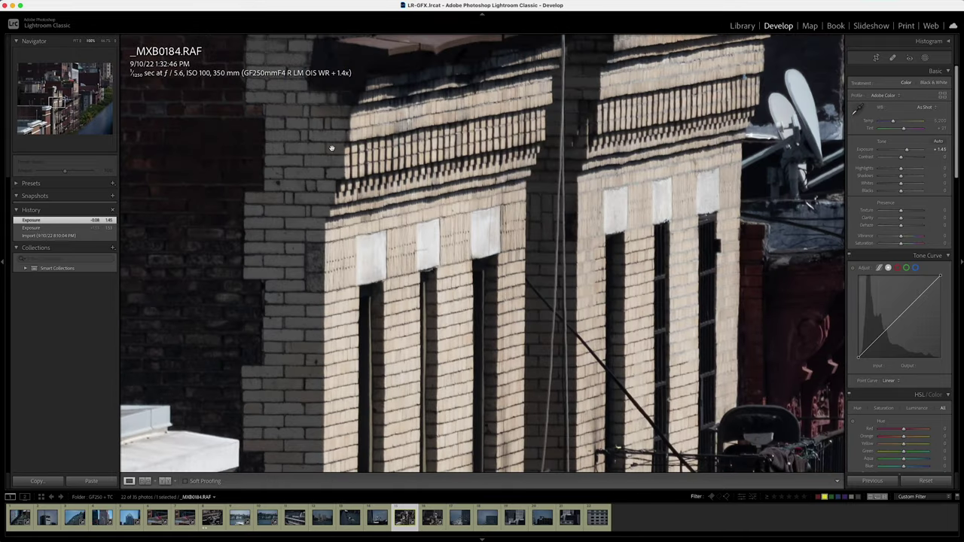
drag(584, 301, 359, 260)
mouse_move(705, 311)
mouse_down()
mouse_move(294, 271)
mouse_move(443, 109)
mouse_up()
mouse_move(549, 317)
mouse_down()
mouse_move(538, 280)
mouse_move(552, 126)
mouse_up()
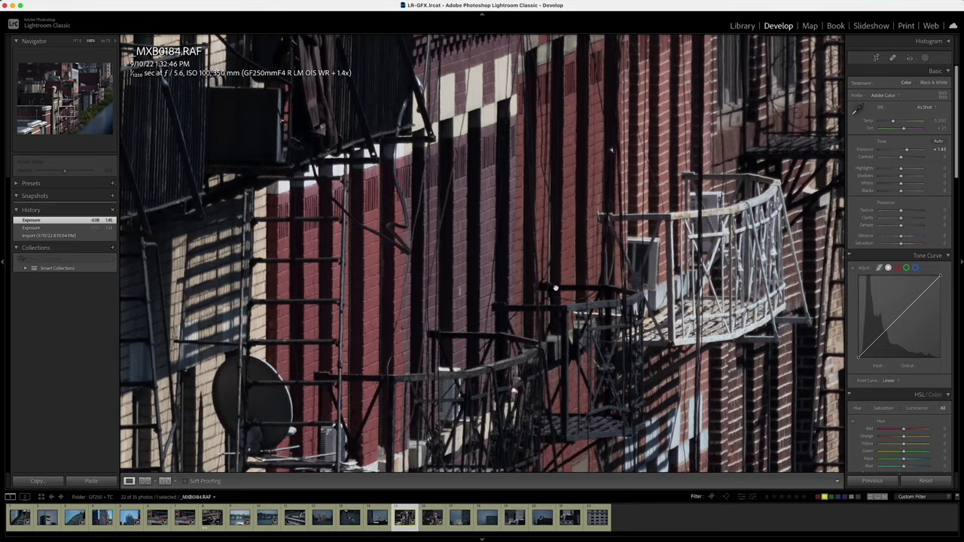
click(562, 265)
key(Right)
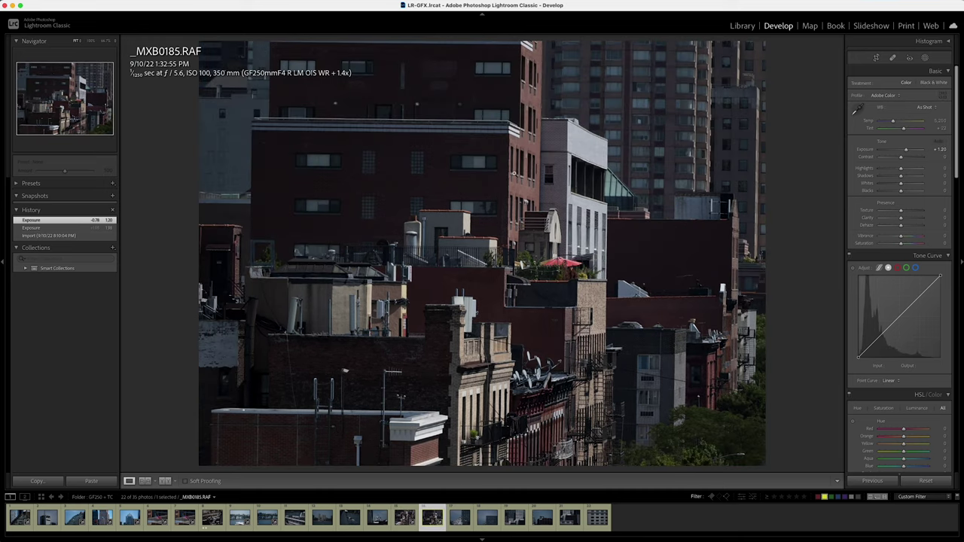
- Examine the red brick facade and the rooftop terrace below it at 100% magnification, returning to the full view
click(512, 175)
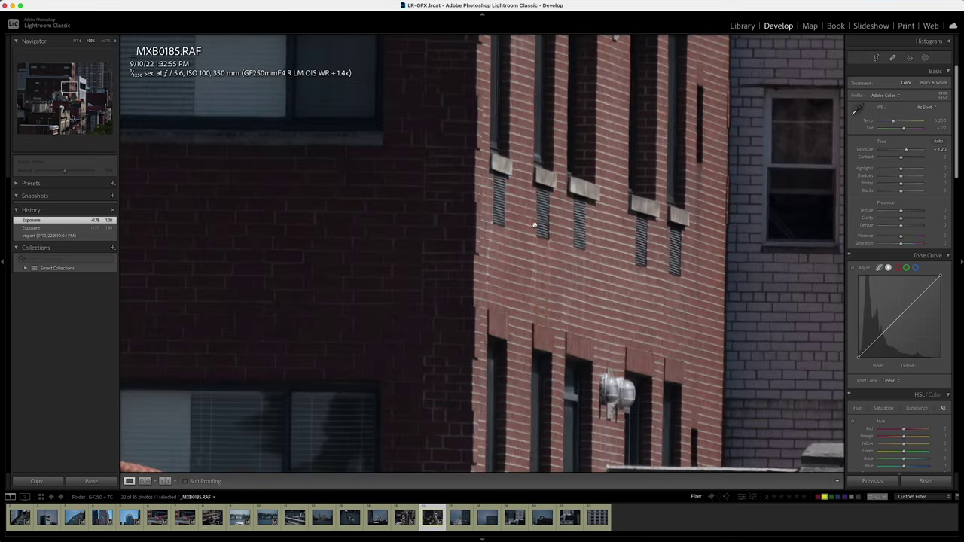
scroll(546, 320, down, 10)
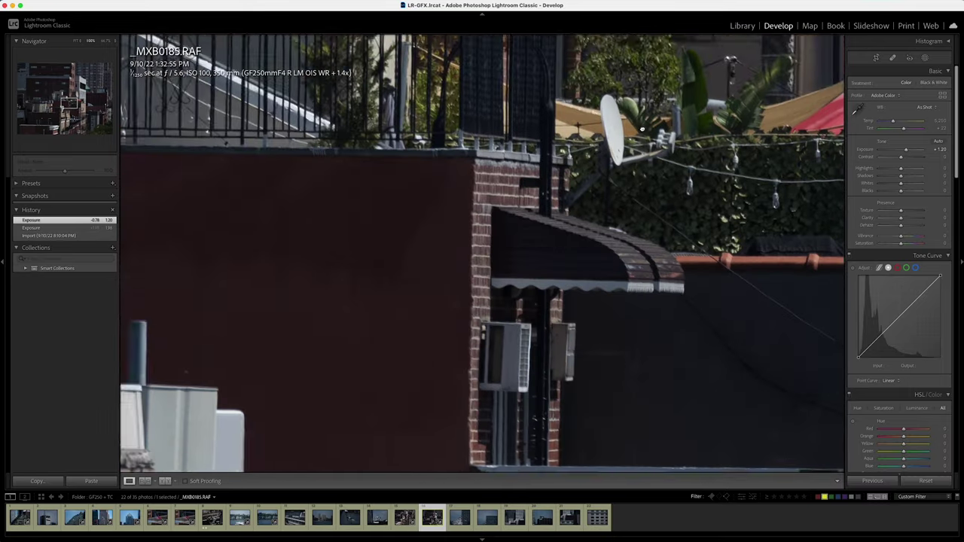
scroll(693, 333, down, 3)
scroll(667, 220, up, 15)
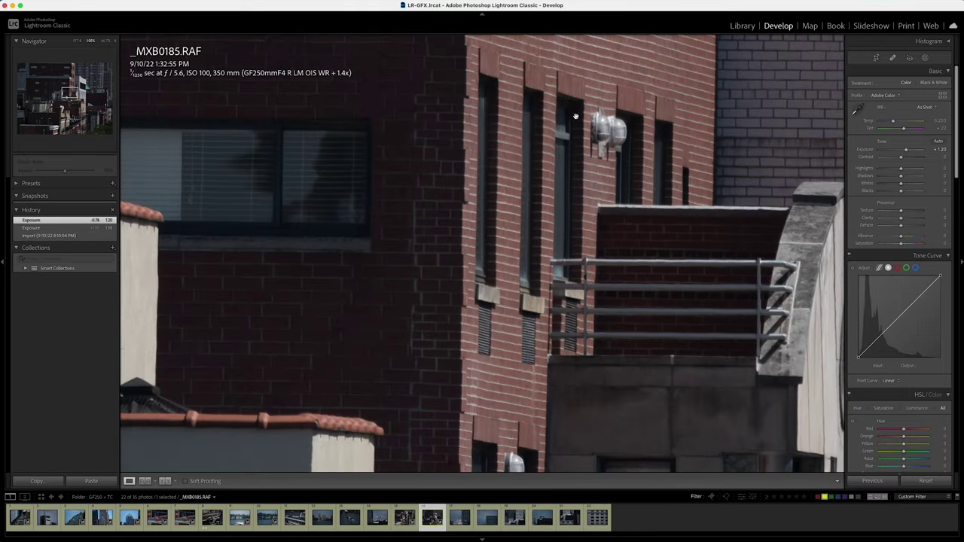
drag(575, 116, 485, 333)
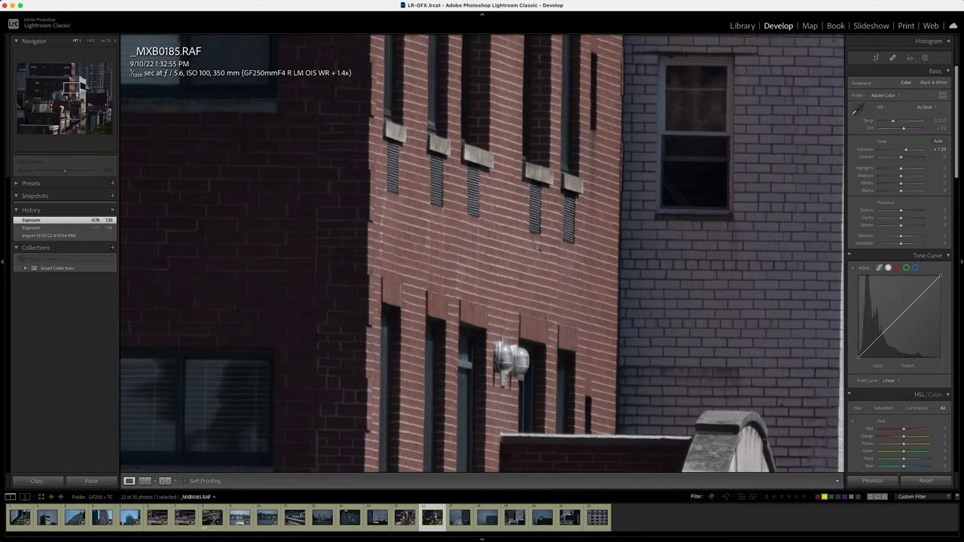
click(537, 248)
- Examine the tan brick wall and its ornate fire escape balcony in close-up, returning to the whole photo
click(623, 279)
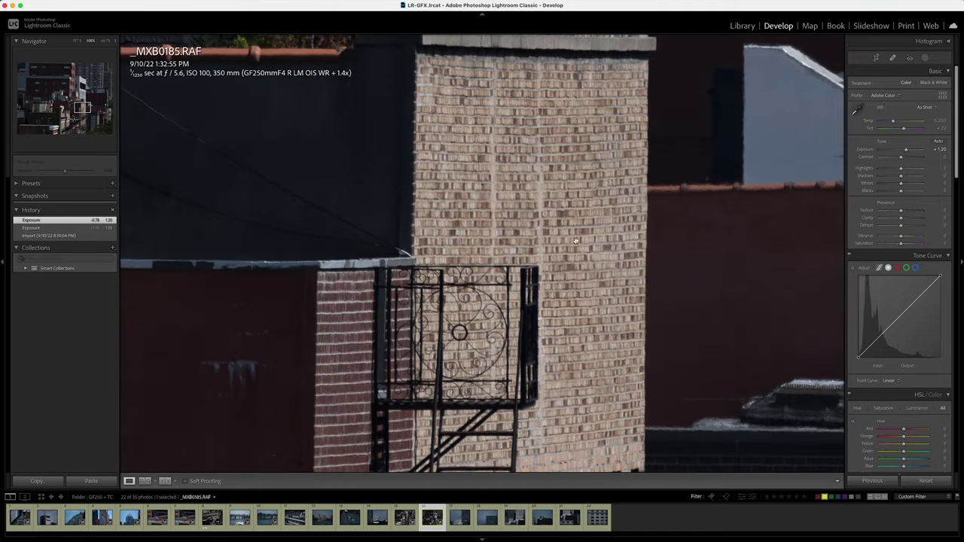
drag(575, 241, 636, 144)
click(636, 144)
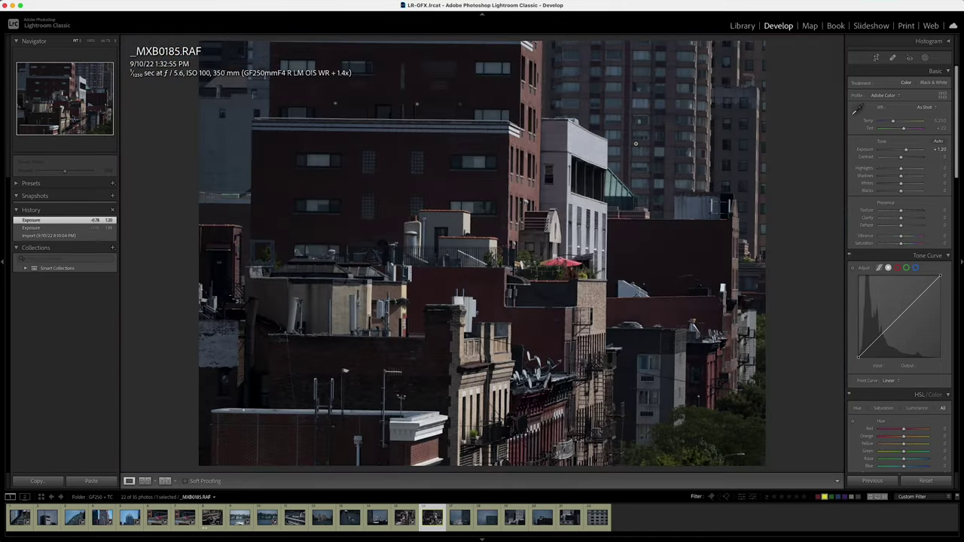
- Examine the white building and the rooftops, satellite dishes and fire escapes below it, reducing the magnification to 33.3%
click(602, 133)
click(595, 213)
click(570, 370)
key(super+minus)
key(super+minus)
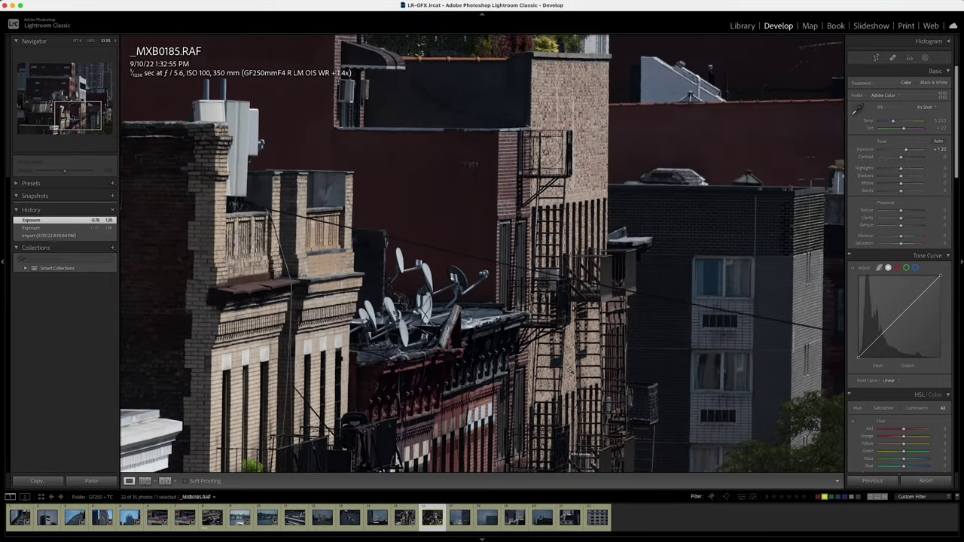
drag(558, 443, 563, 288)
drag(686, 161, 625, 271)
drag(591, 172, 622, 364)
drag(440, 126, 539, 318)
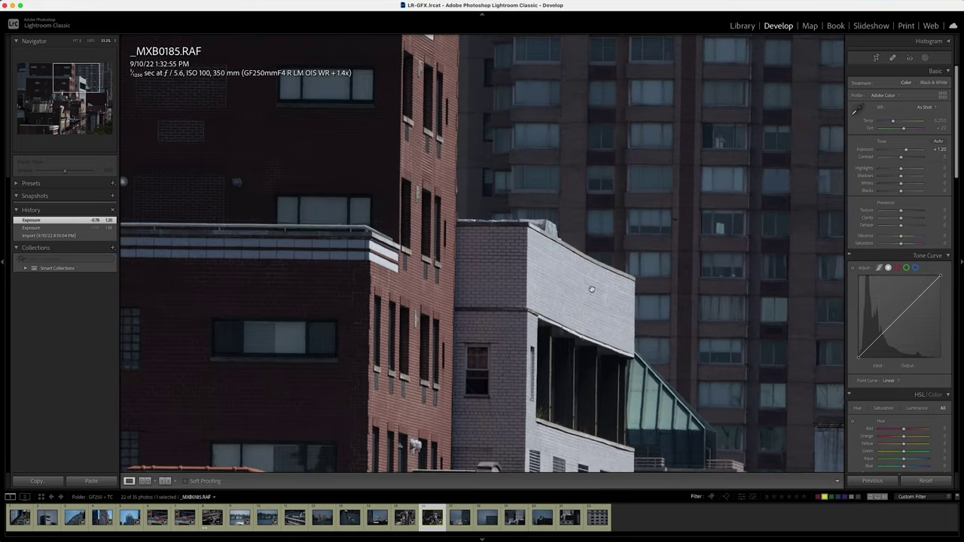
- Move on to photo _MXB0187 and examine the sloped building's wall panels and window openings in close-up
click(556, 226)
key(Right)
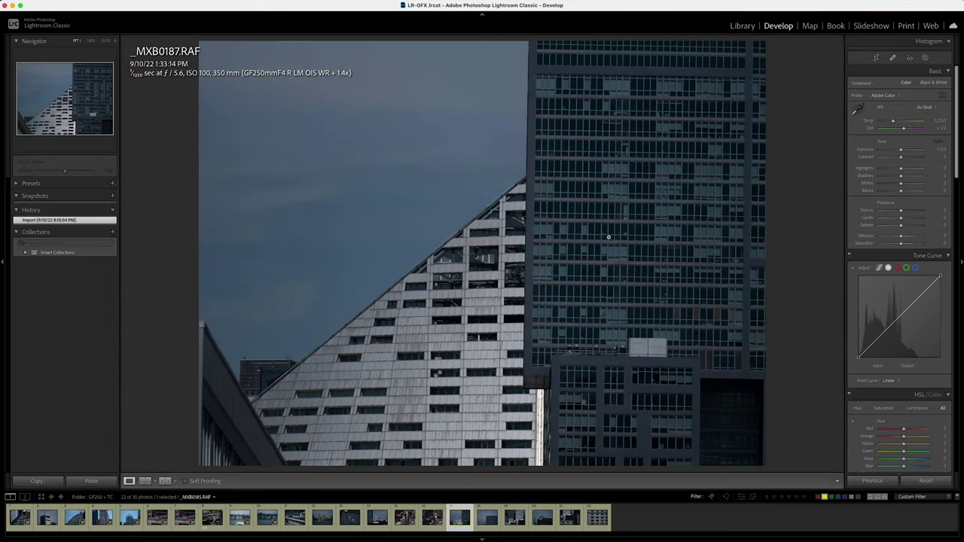
click(422, 308)
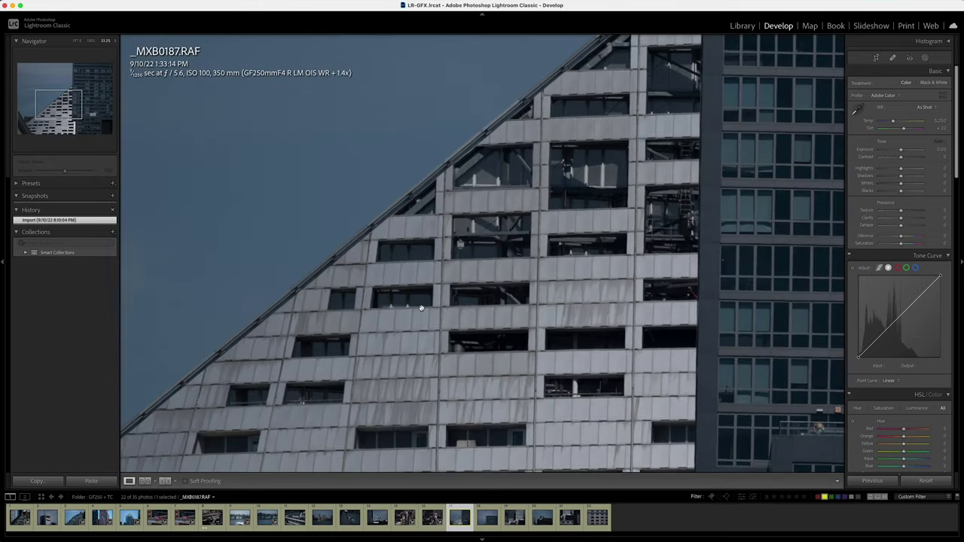
key(super+=)
drag(363, 368, 576, 121)
drag(467, 339, 640, 194)
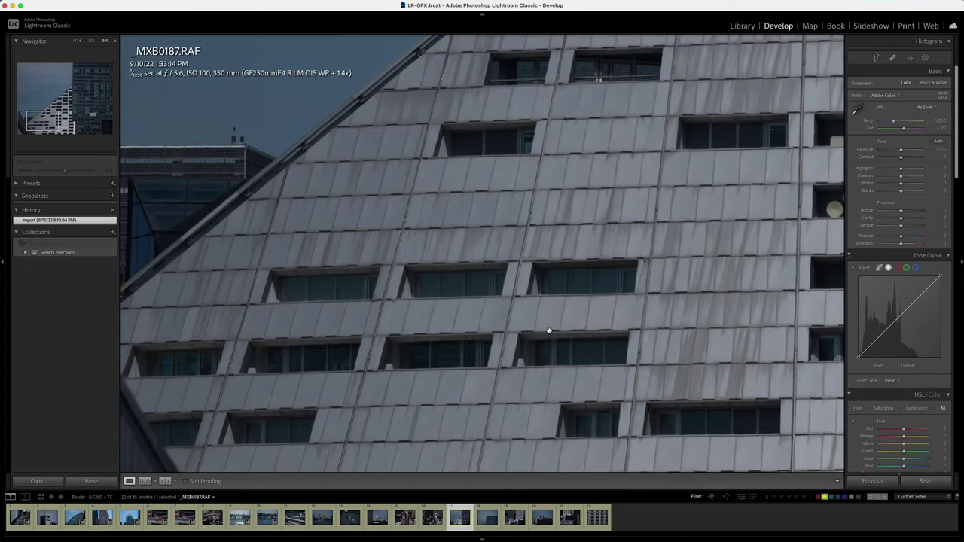
- Follow the sloped facade up to its peak beside the dark glass tower
drag(728, 219, 331, 224)
drag(683, 210, 352, 328)
drag(536, 125, 467, 391)
drag(471, 144, 490, 363)
scroll(421, 350, up, 8)
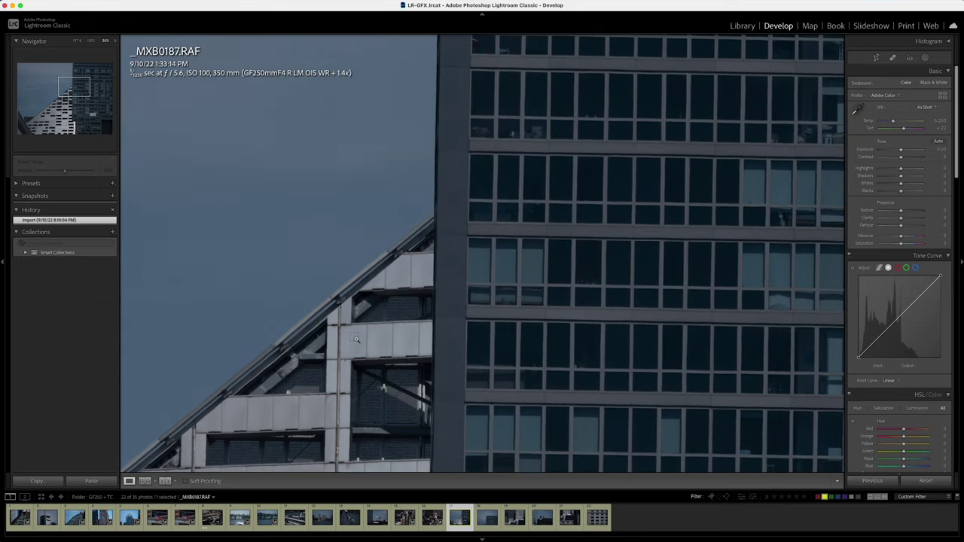
- Examine the peak's framework, louvred openings and ladders at 100% magnification
key(super+equal)
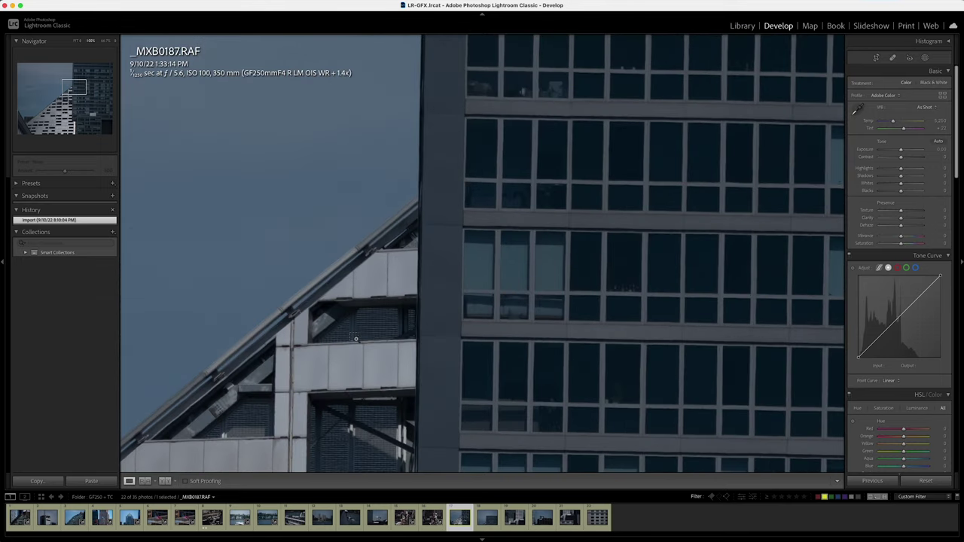
key(super+equal)
drag(318, 421, 544, 41)
drag(458, 256, 686, 39)
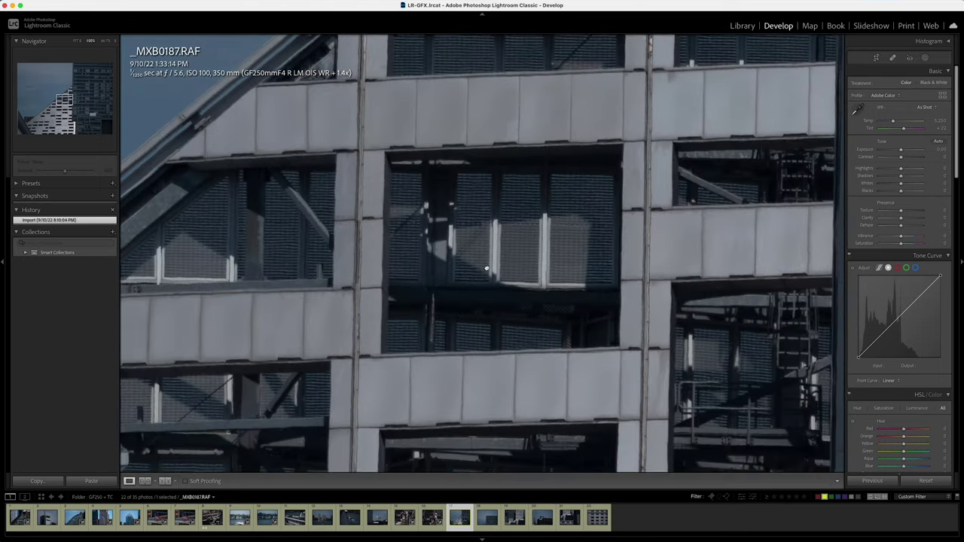
drag(459, 318, 646, 58)
drag(594, 338, 655, 114)
drag(656, 337, 689, 103)
- Examine the overhanging block and the streaked panels and windows of the lower facade
drag(741, 313, 574, 220)
drag(781, 271, 486, 186)
drag(711, 288, 516, 91)
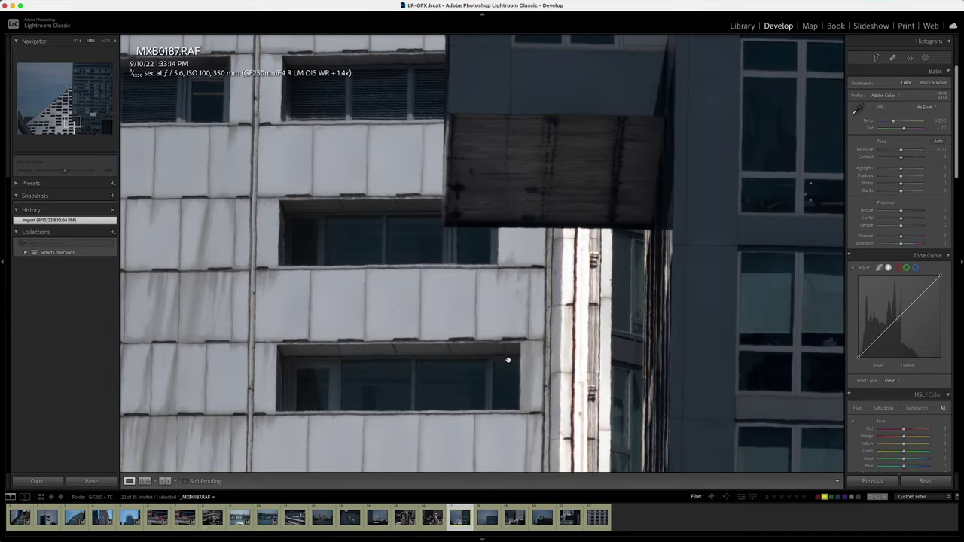
scroll(514, 279, down, 5)
scroll(514, 278, left, 5)
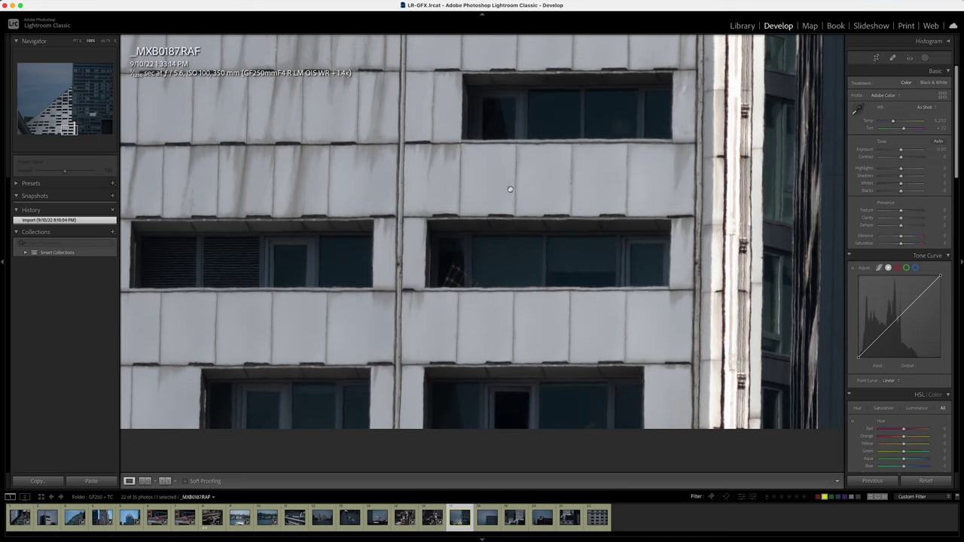
- Examine the glass tower's window rows at 100% magnification, first in this photo and again in photo _MXB0188
click(438, 140)
click(657, 249)
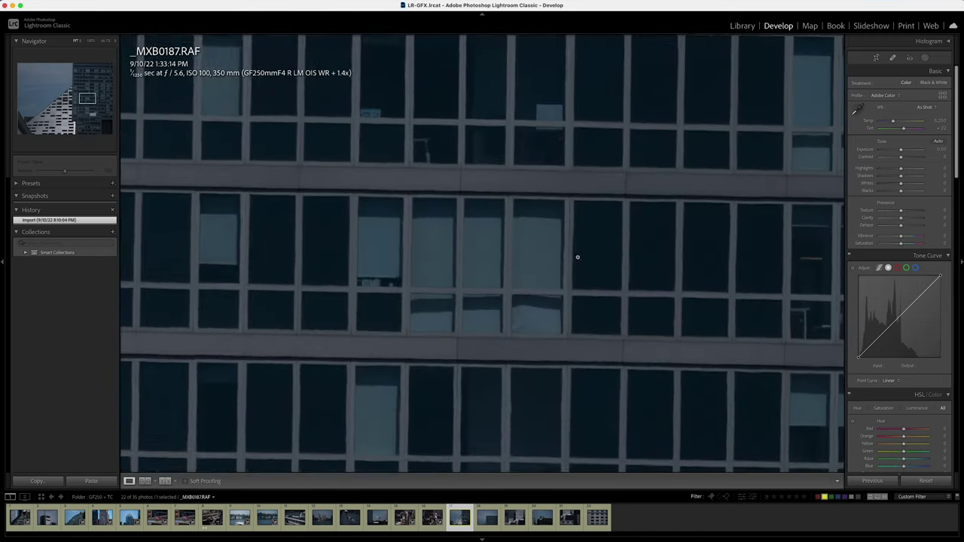
key(Right)
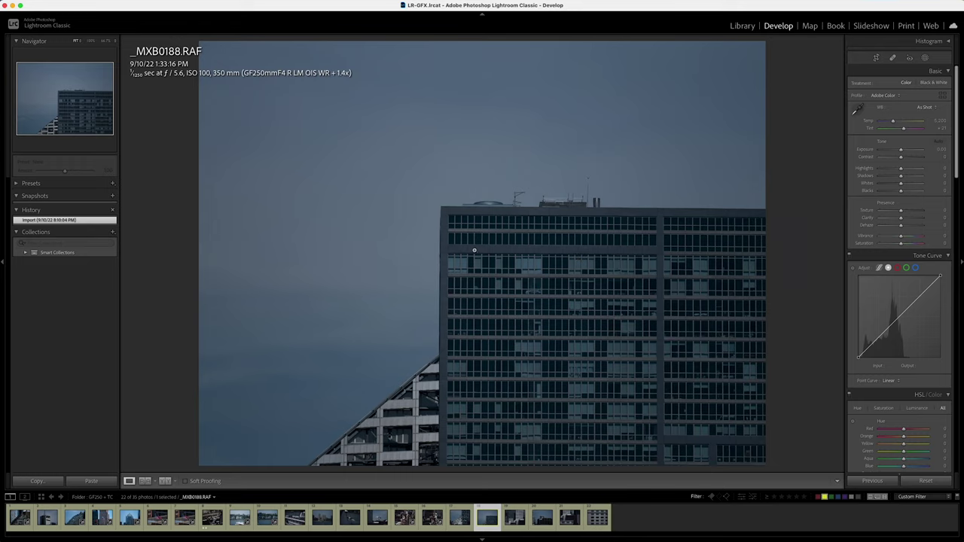
click(474, 249)
drag(731, 342, 425, 64)
drag(394, 230, 562, 195)
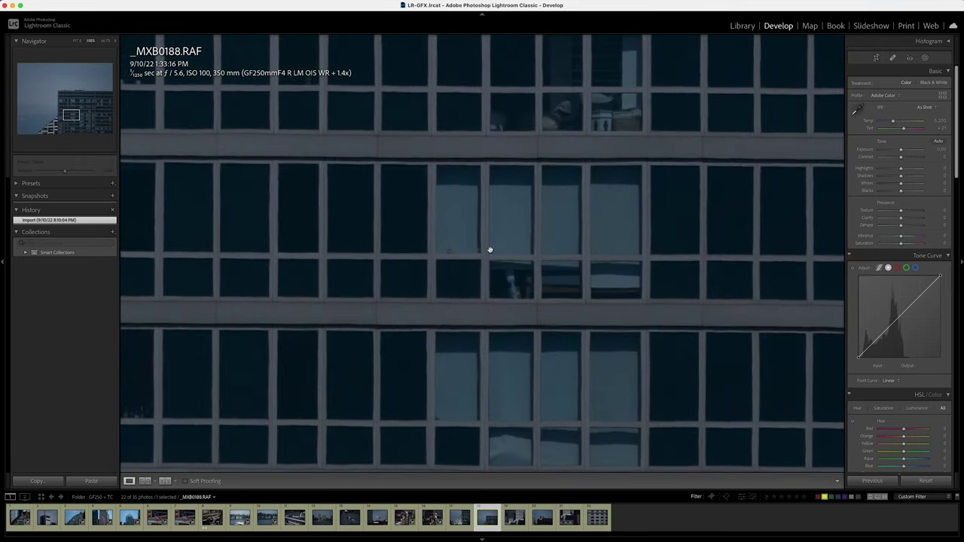
- Set Texture to +27 and Exposure to +0.85 on photo _MXB0188, and return to the whole photo
drag(901, 211, 907, 211)
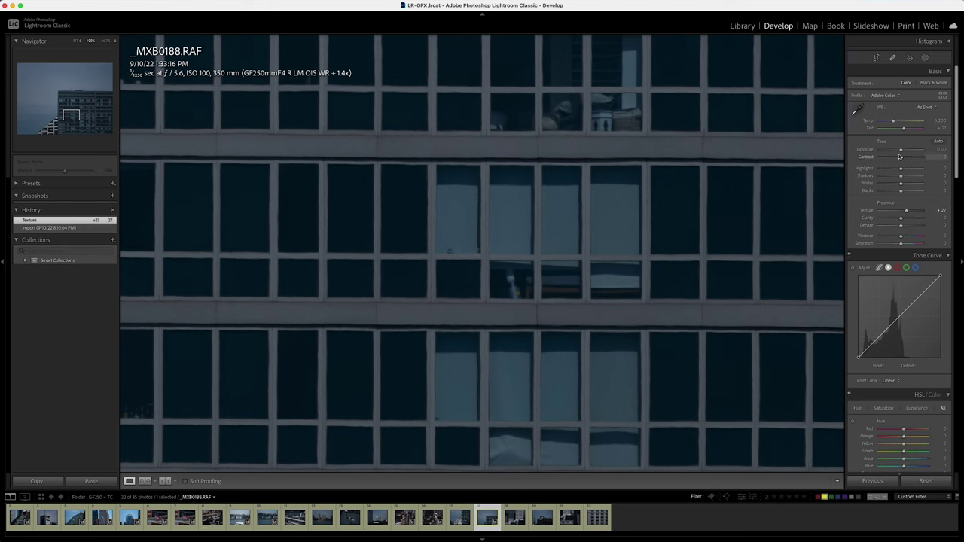
drag(901, 149, 904, 150)
drag(499, 325, 500, 240)
click(506, 260)
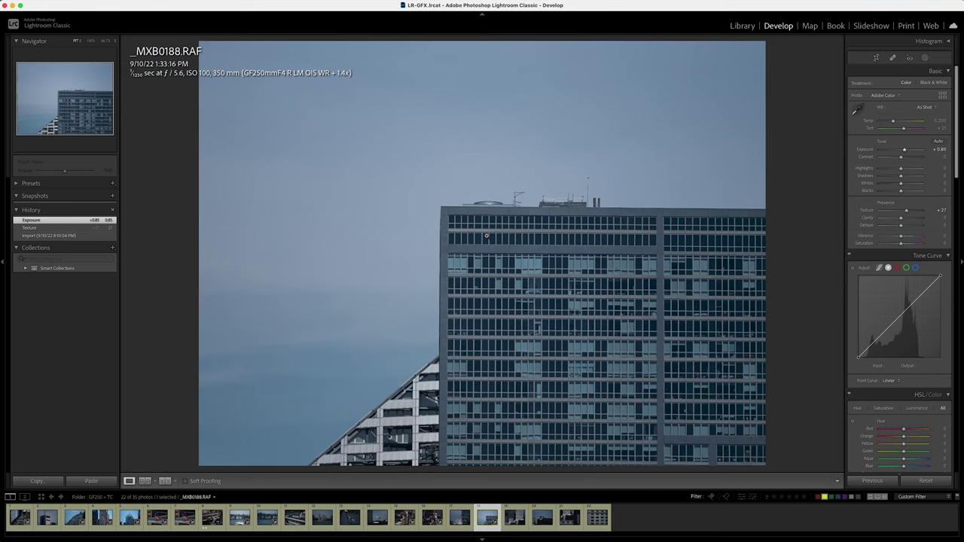
- Move on to photo _MXB0189 and examine the white building's windows and stone joints at 100% magnification
key(Right)
click(516, 213)
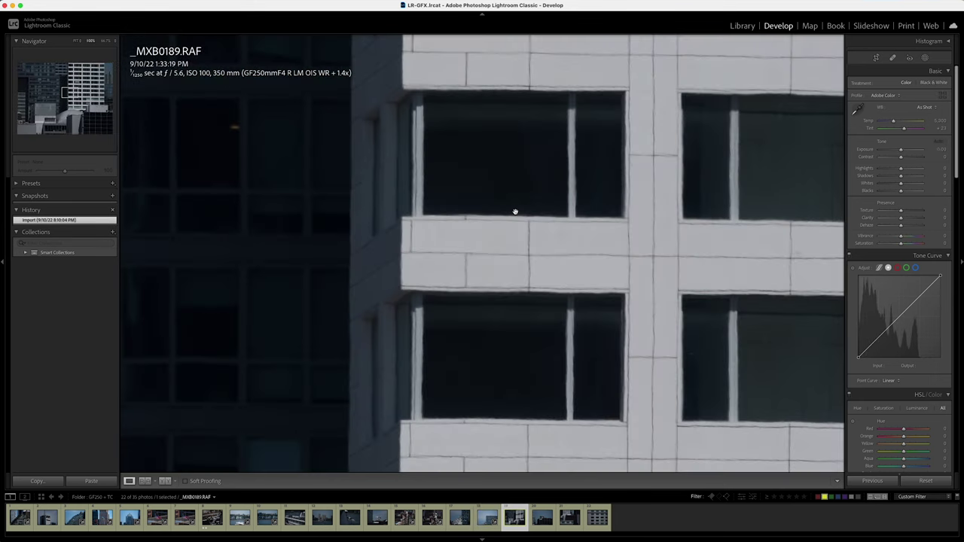
drag(517, 211, 395, 251)
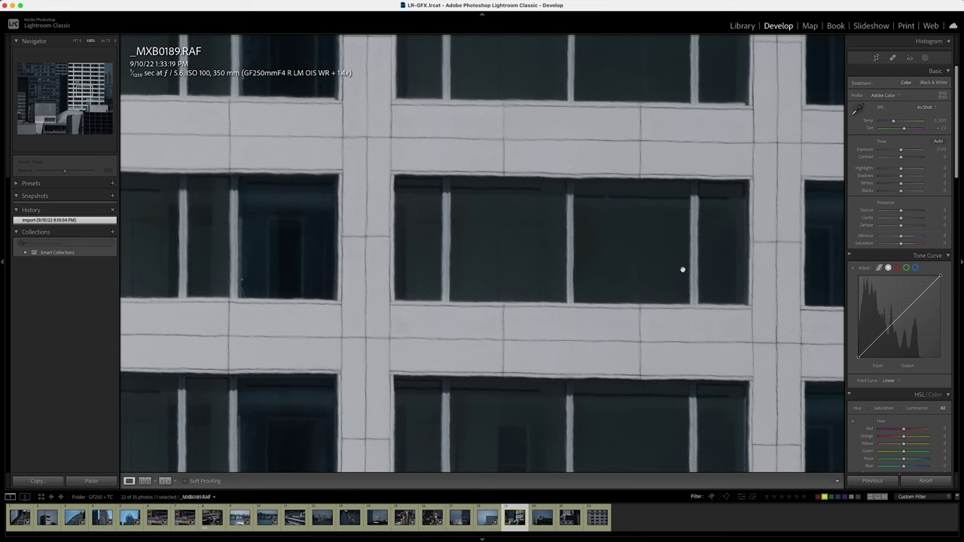
- Reduce the magnification and survey the other parts of the white building and its surroundings
key(super+minus)
key(super+minus)
drag(676, 239, 198, 354)
drag(264, 327, 687, 105)
drag(234, 360, 678, 183)
drag(288, 282, 615, 98)
- Move on to photo _MXB0192 and examine the BMW sign and satellite dishes in close-up, returning to the full view
key(Right)
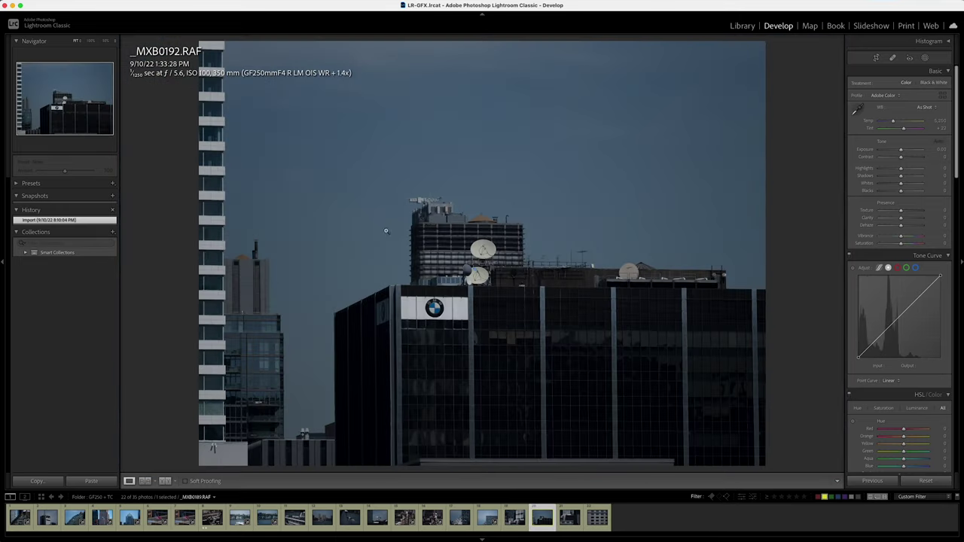
click(439, 315)
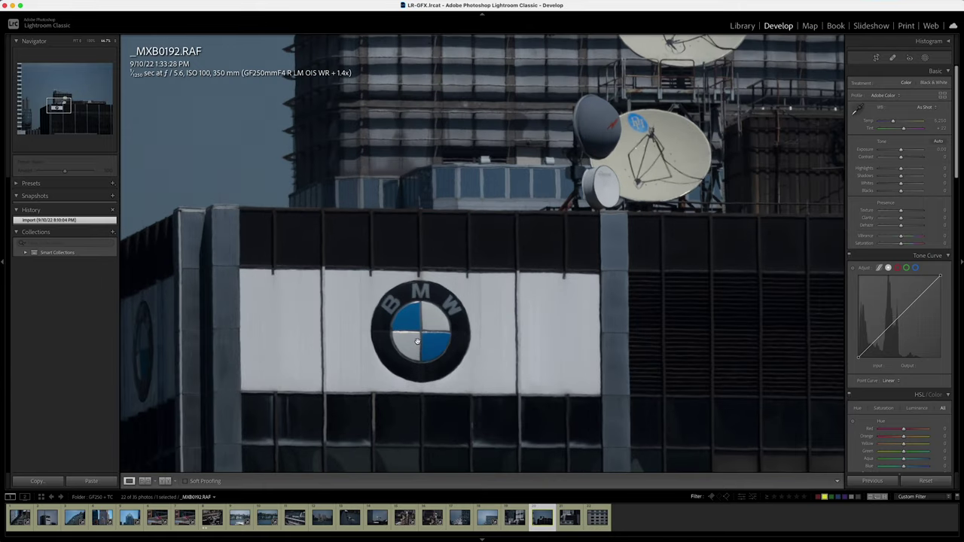
drag(418, 342, 565, 227)
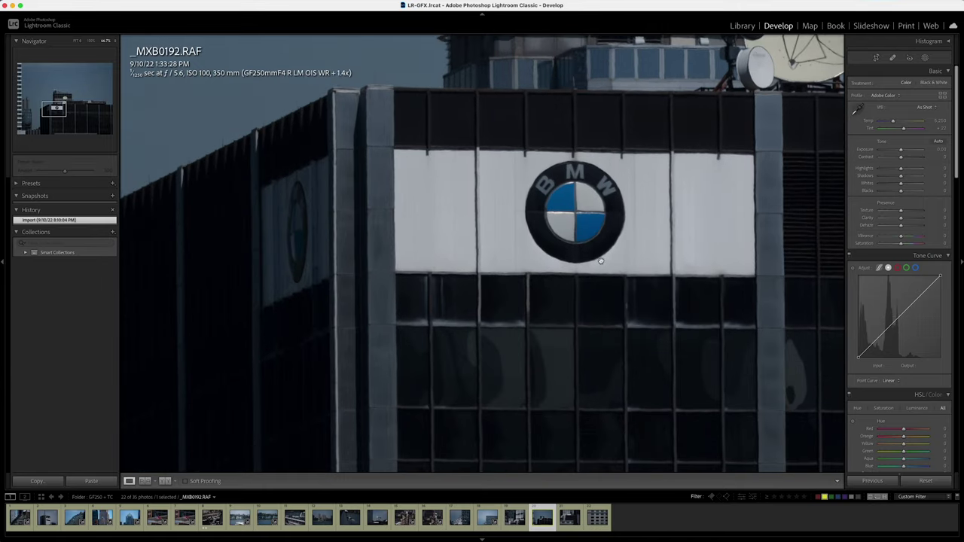
click(620, 175)
- Move on to photo _MXB0193 and examine the solar panel grid at 100% magnification
key(Right)
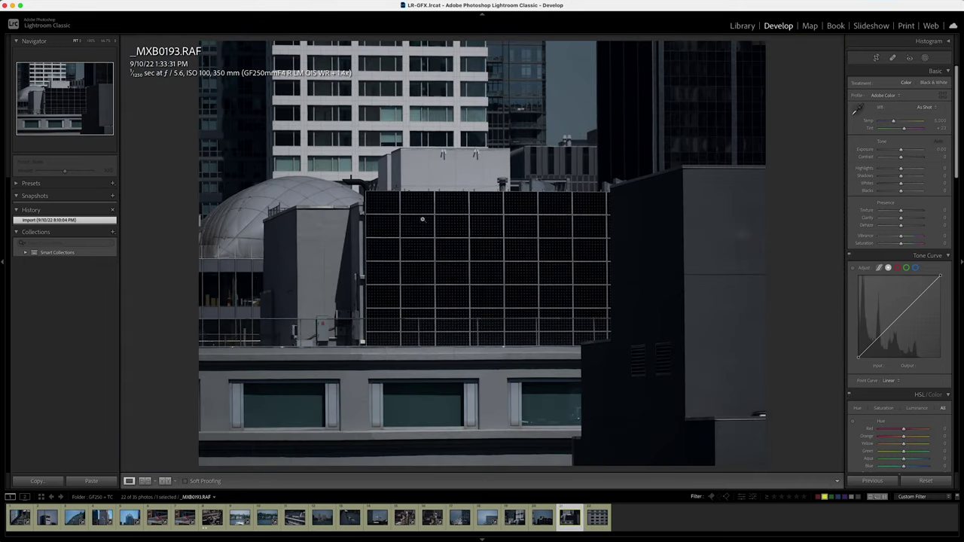
click(402, 211)
click(467, 281)
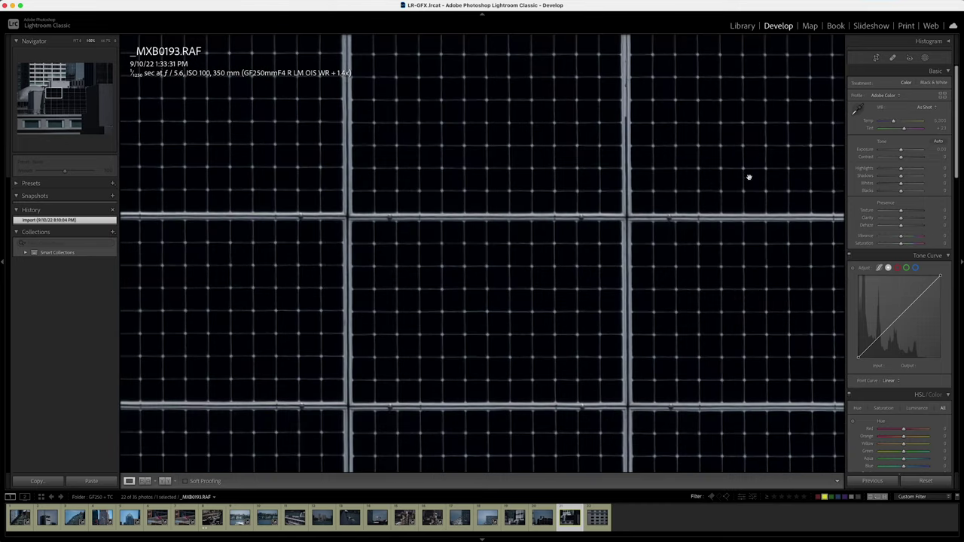
- Try automatic tone and undo it, and set Exposure to +1.85 and Highlights to −100 instead
click(932, 142)
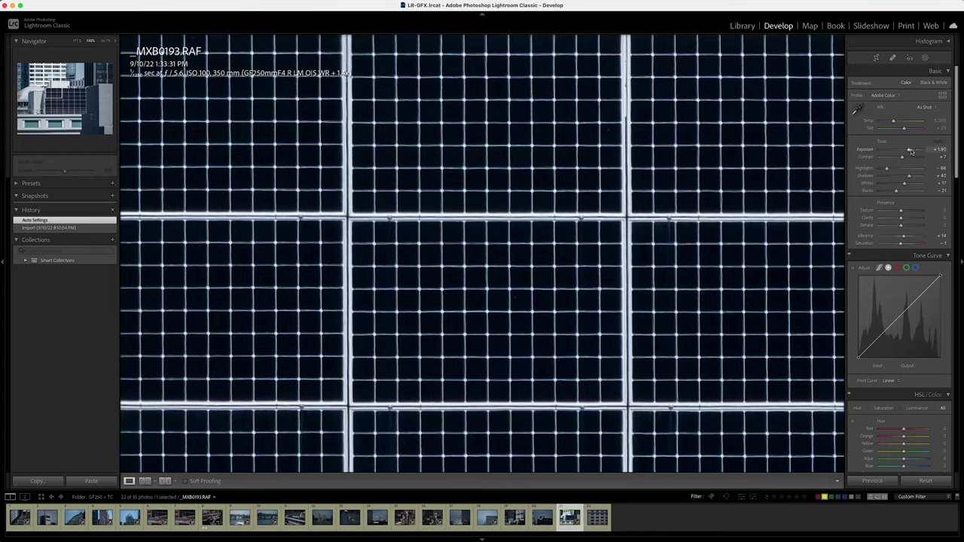
key(super+z)
drag(906, 151, 910, 150)
drag(327, 181, 568, 368)
drag(489, 301, 617, 164)
drag(901, 168, 879, 168)
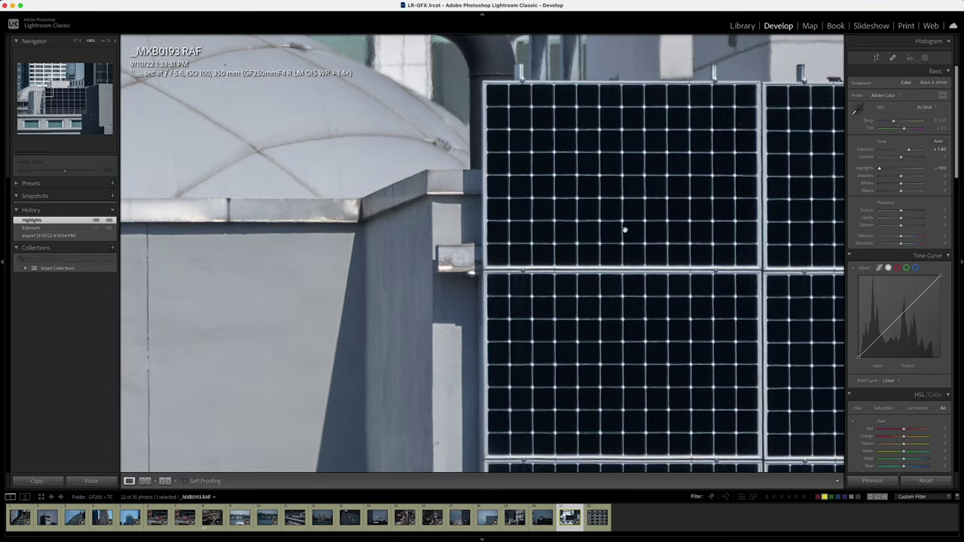
- Examine the solar panels, curved vent pipe, dome seams and grey wall at 100% magnification
drag(731, 209, 631, 350)
drag(327, 134, 593, 304)
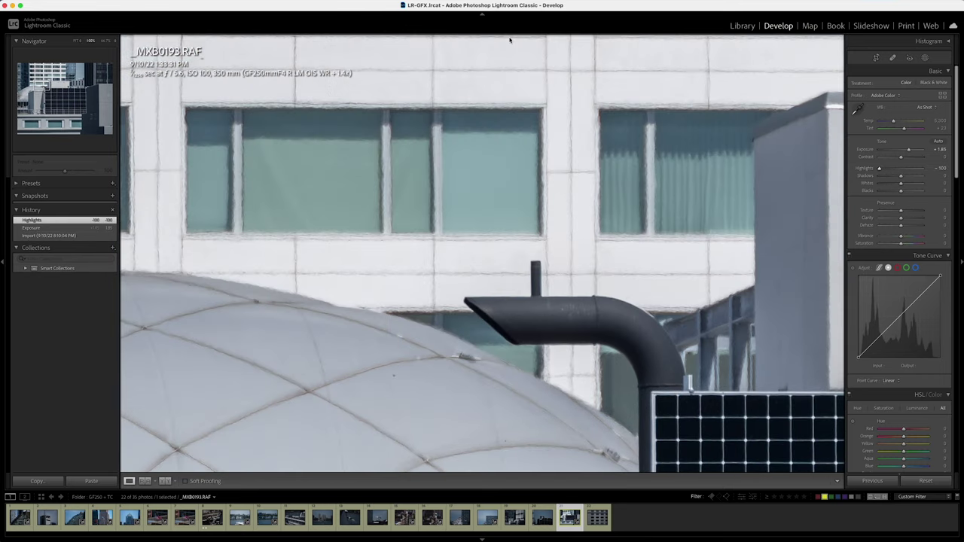
drag(600, 347, 622, 37)
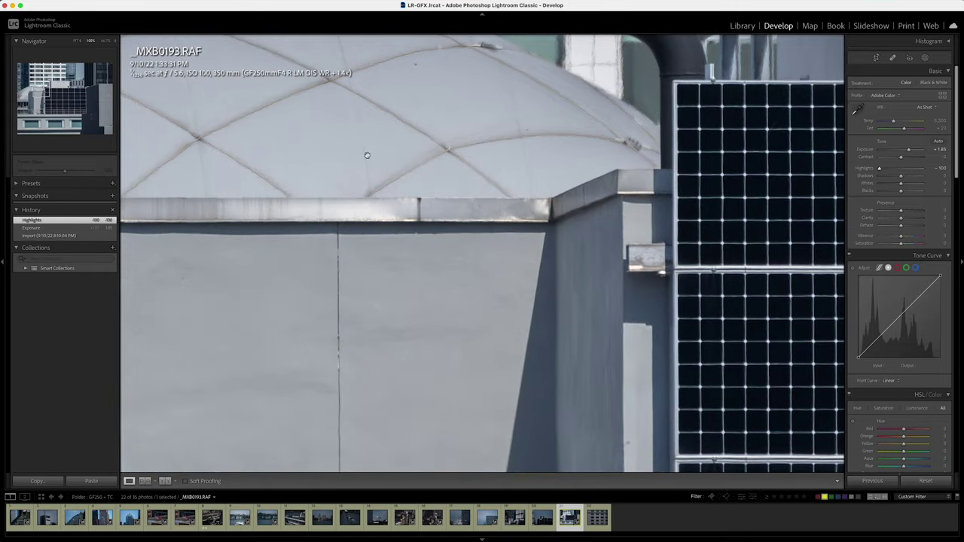
scroll(685, 271, down, 1)
drag(697, 339, 533, 46)
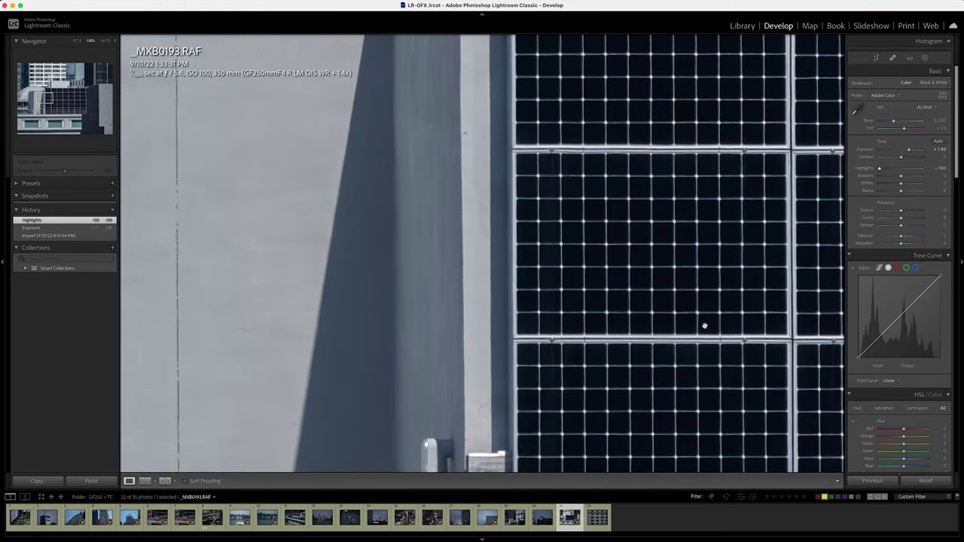
- Examine the window sill and frame on the grey facade in close-up, returning to the full view
click(705, 326)
click(447, 440)
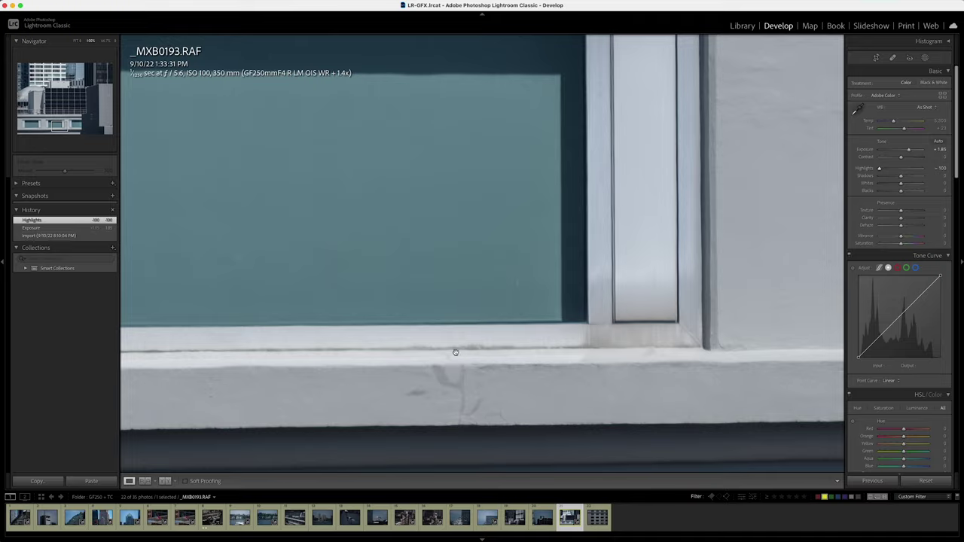
click(457, 354)
- Move on to photo _MXB0194, examine the plaster beneath the cornice in close-up, and apply automatic tone settings
key(Right)
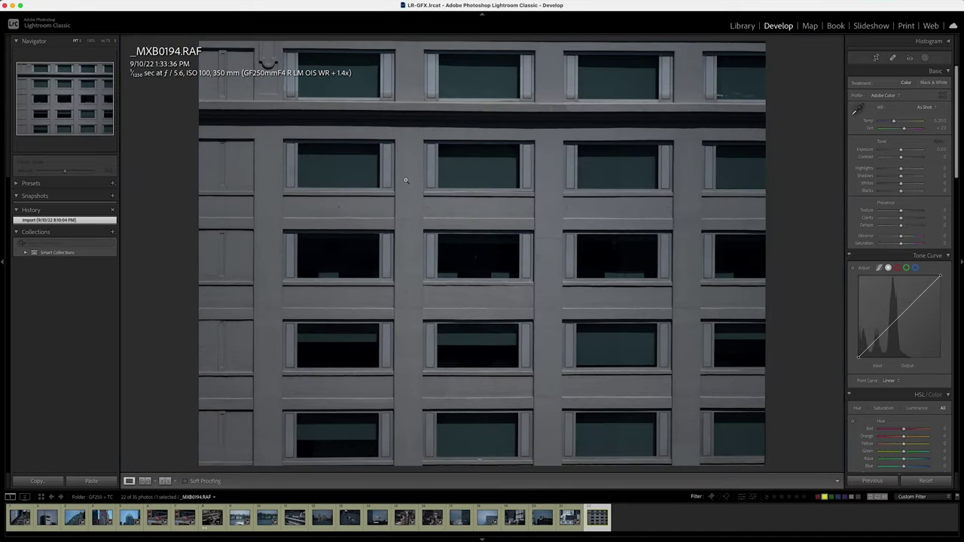
click(404, 181)
drag(299, 117, 493, 281)
drag(487, 146, 549, 280)
click(938, 141)
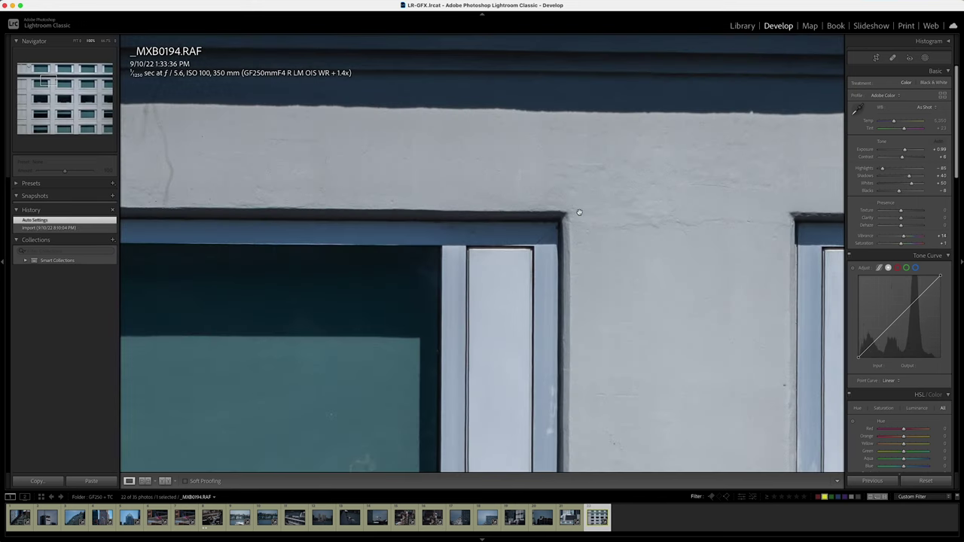
click(579, 213)
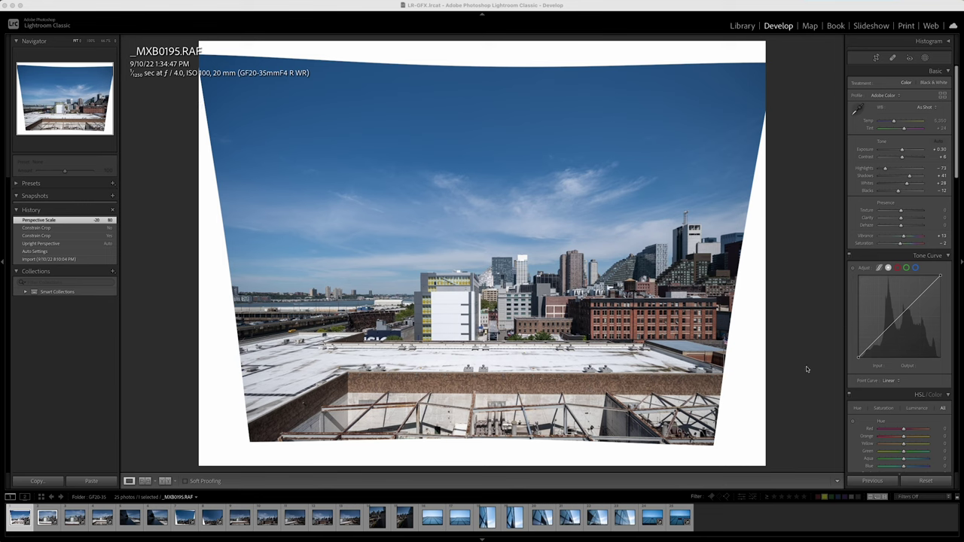
- Show the Lens Corrections and Transform settings of photo _MXB0195 and examine its distant buildings at 100% magnification
drag(958, 173, 933, 377)
scroll(935, 378, down, 5)
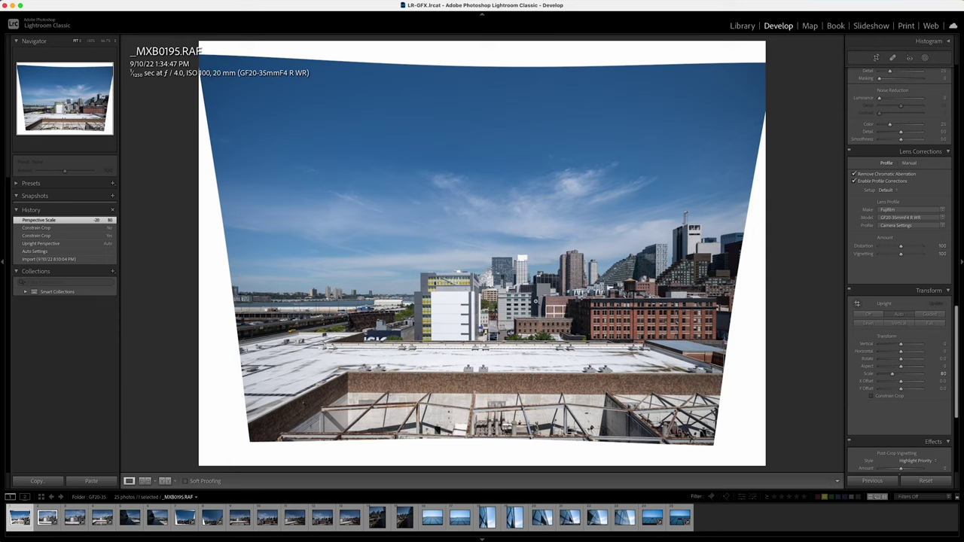
click(535, 301)
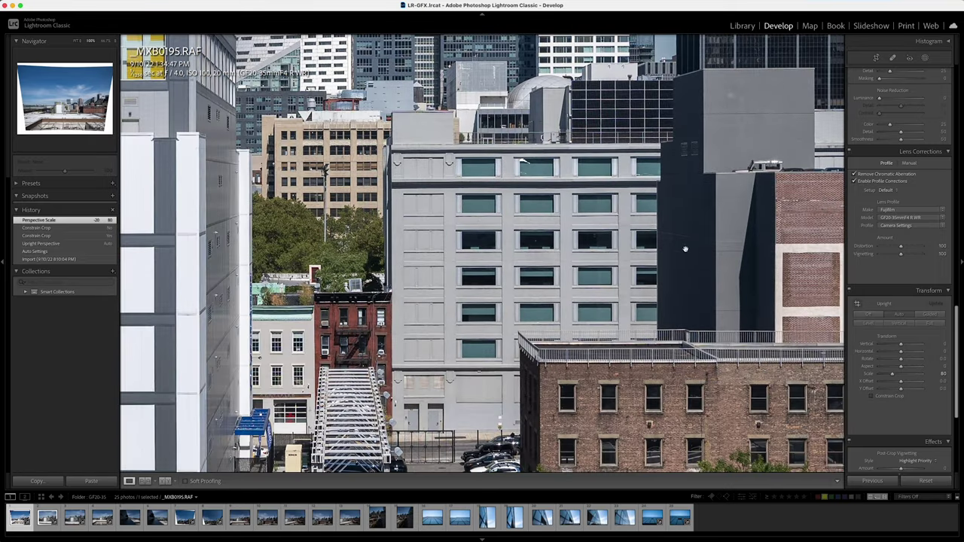
drag(455, 367, 495, 349)
drag(609, 153, 646, 376)
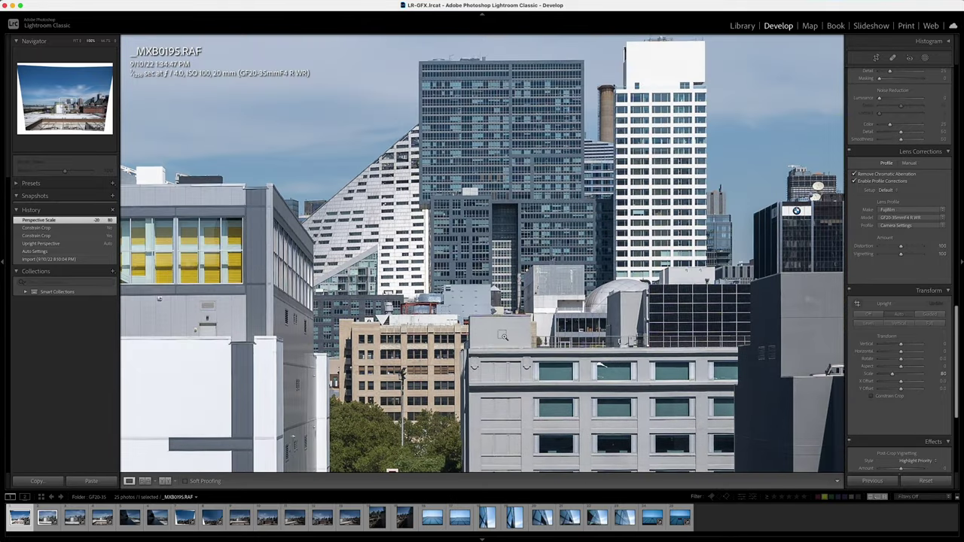
- Examine the grey building, trees and red brick house below it at 200% magnification
key(super+equal)
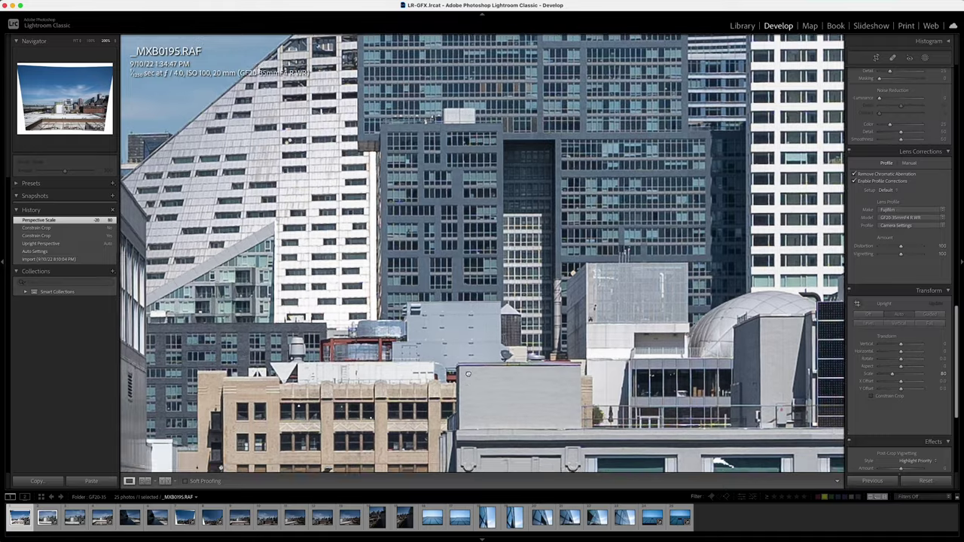
drag(469, 374, 487, 147)
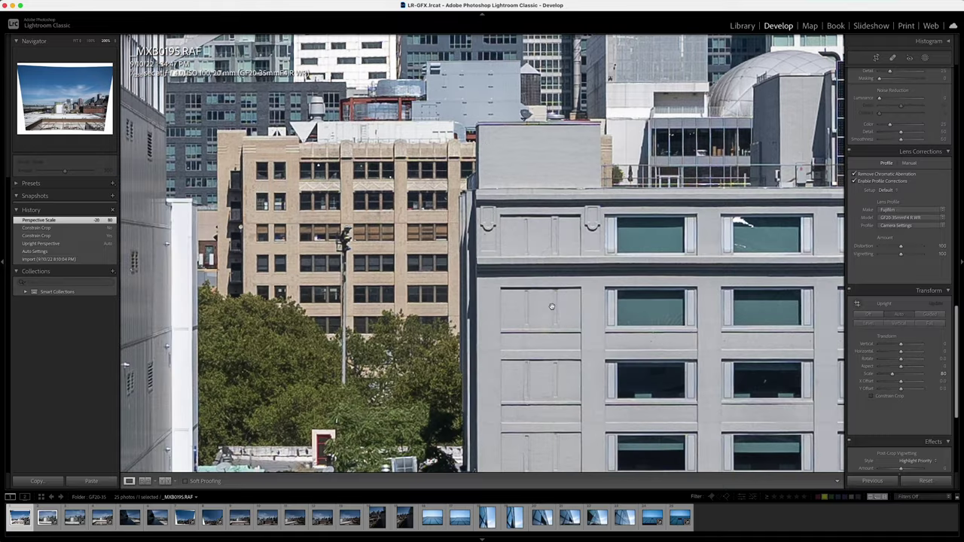
drag(552, 306, 470, 160)
drag(435, 351, 481, 190)
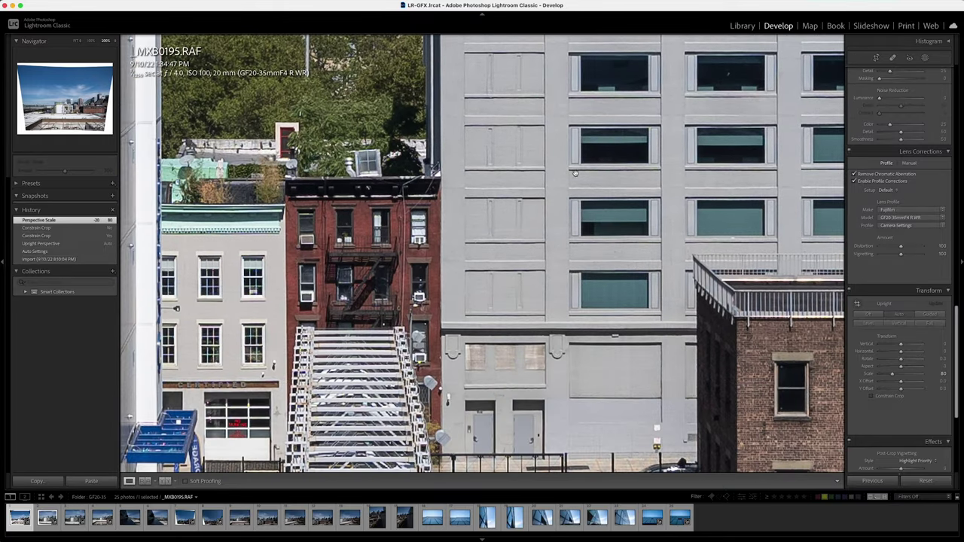
- Examine the yellow-windowed building and the waterfront beside it at 200% magnification, returning to the full view
drag(245, 337, 637, 393)
drag(388, 135, 882, 374)
drag(297, 103, 613, 271)
drag(245, 266, 513, 47)
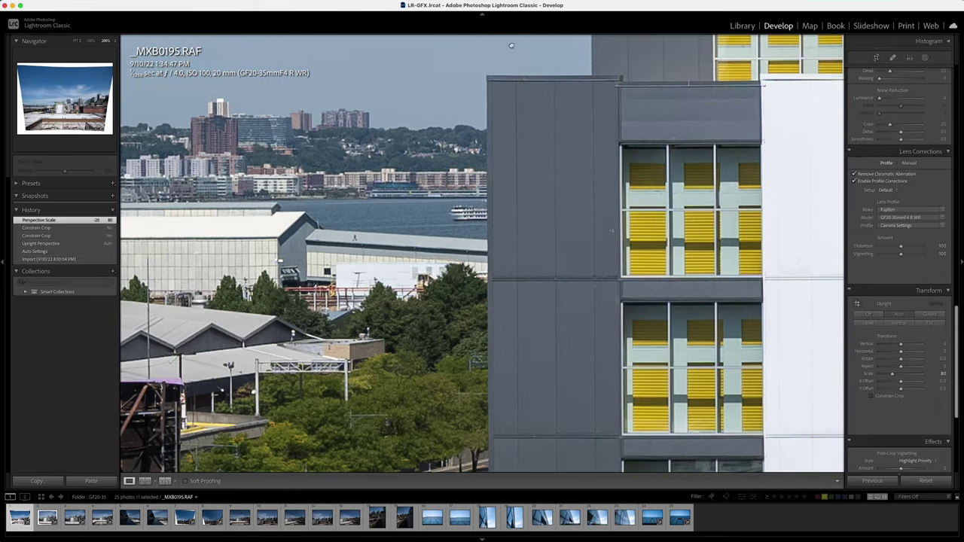
drag(250, 220, 579, 133)
drag(391, 281, 602, 117)
drag(304, 261, 632, 192)
drag(316, 332, 655, 188)
drag(302, 316, 597, 173)
drag(266, 290, 532, 215)
click(250, 220)
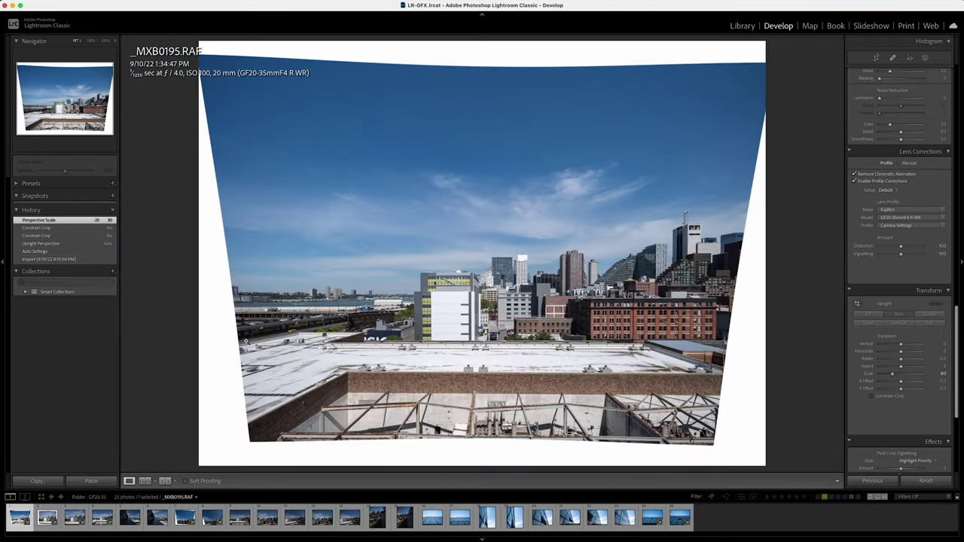
- Examine the elevated highway, pier and riverside apartment buildings at the photo's left edge in close-up, returning to the full view
click(242, 322)
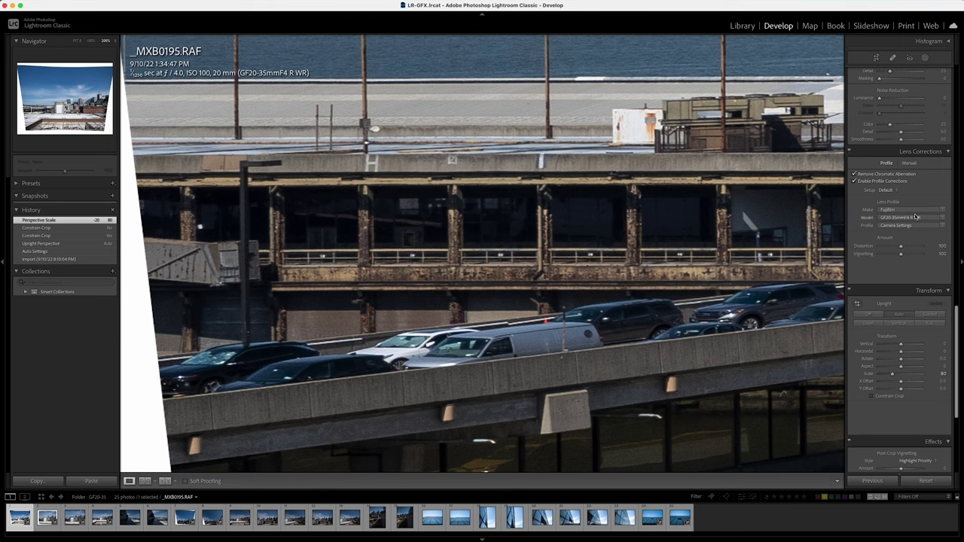
drag(345, 127, 381, 301)
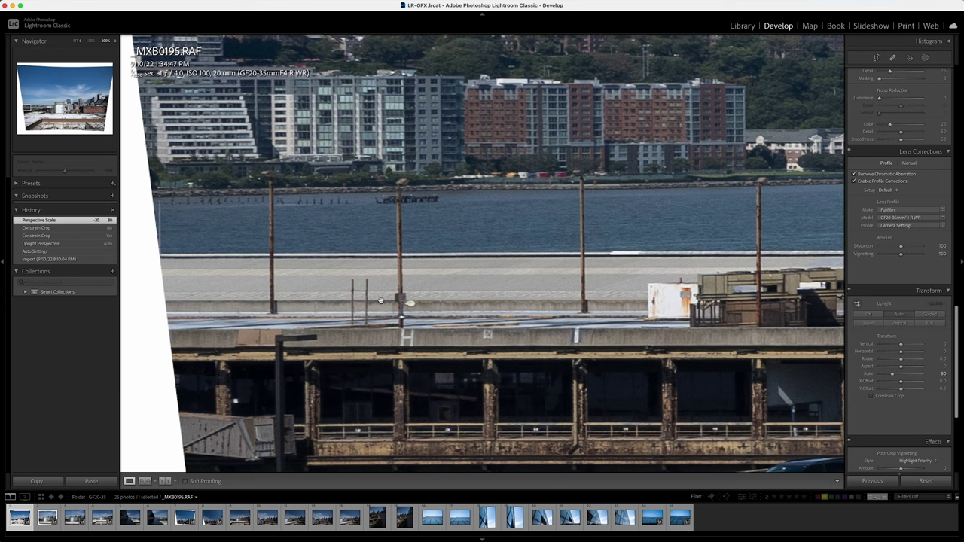
drag(197, 208, 207, 207)
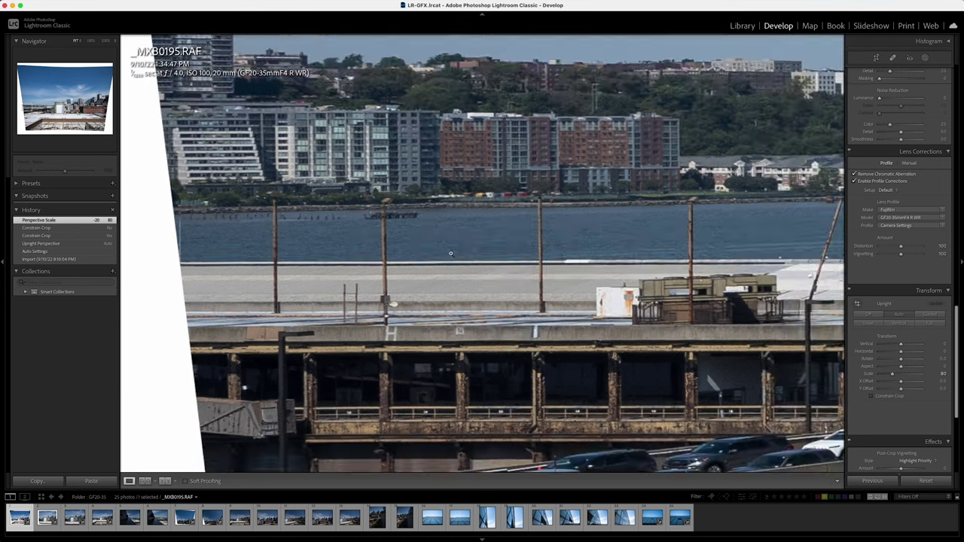
click(538, 258)
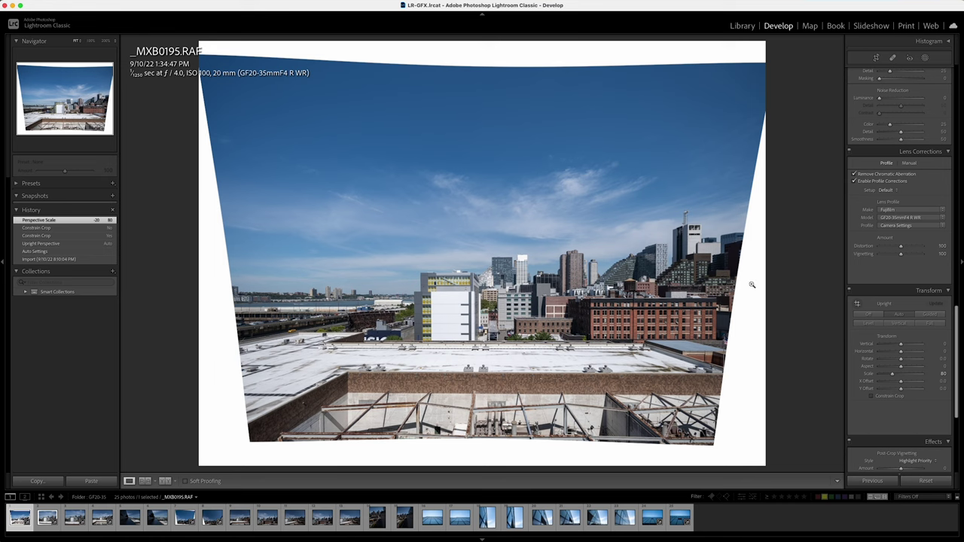
- Examine the brick buildings along the photo's right edge at 200% magnification
click(742, 235)
drag(415, 394, 520, 196)
drag(571, 334, 589, 61)
drag(499, 324, 646, 76)
drag(657, 329, 511, 105)
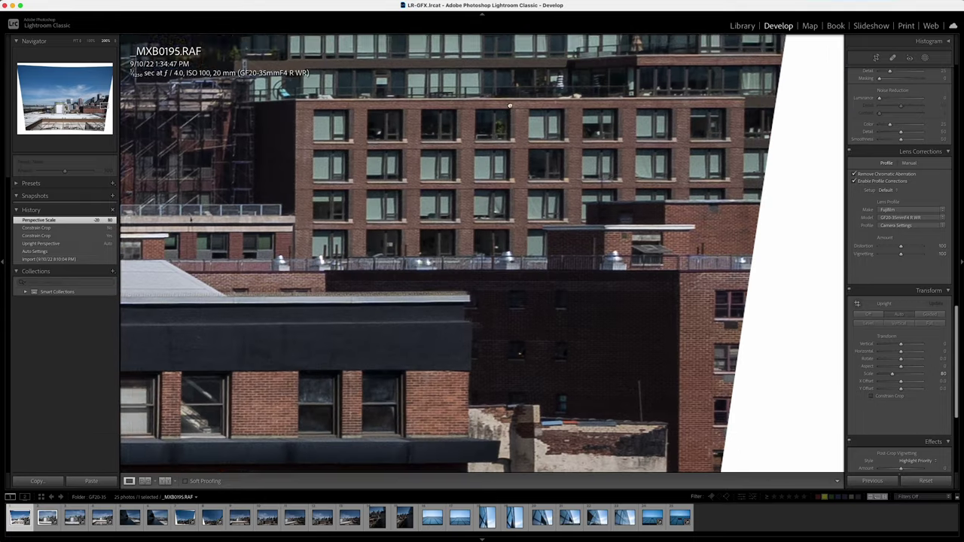
drag(633, 384, 670, 173)
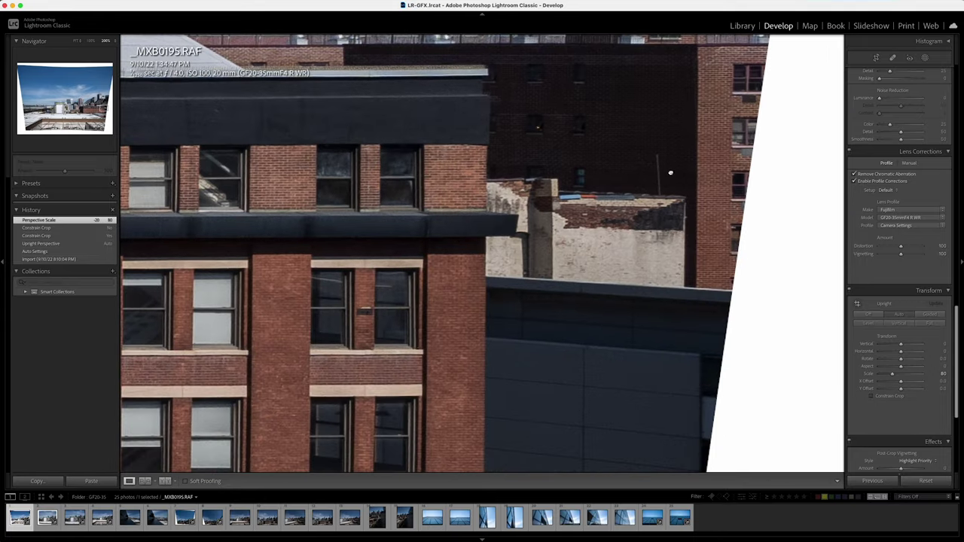
drag(730, 381, 756, 151)
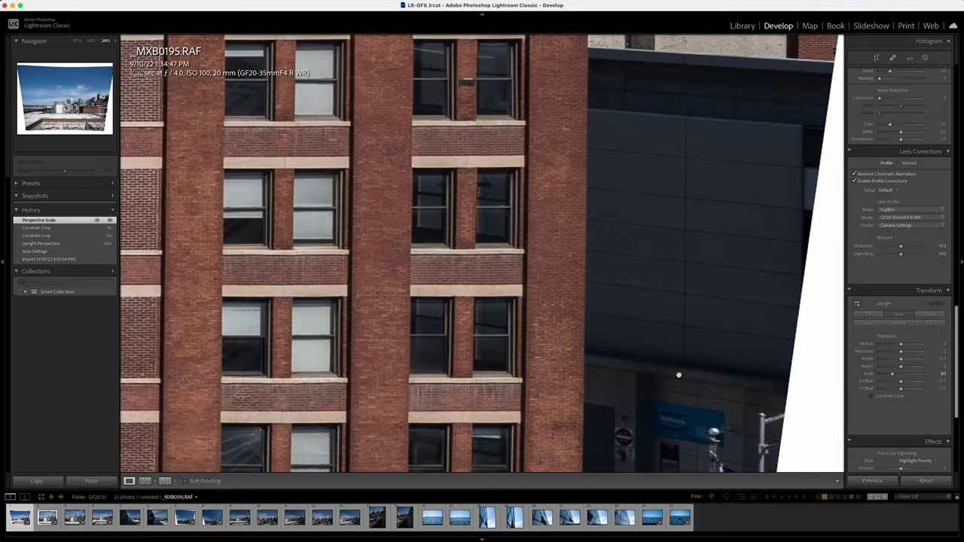
- Examine the roof vents and brick parapet near the photo's lower right edge in close-up, returning to the full view
drag(678, 375, 717, 166)
drag(559, 355, 645, 266)
drag(625, 319, 343, 55)
drag(351, 345, 623, 138)
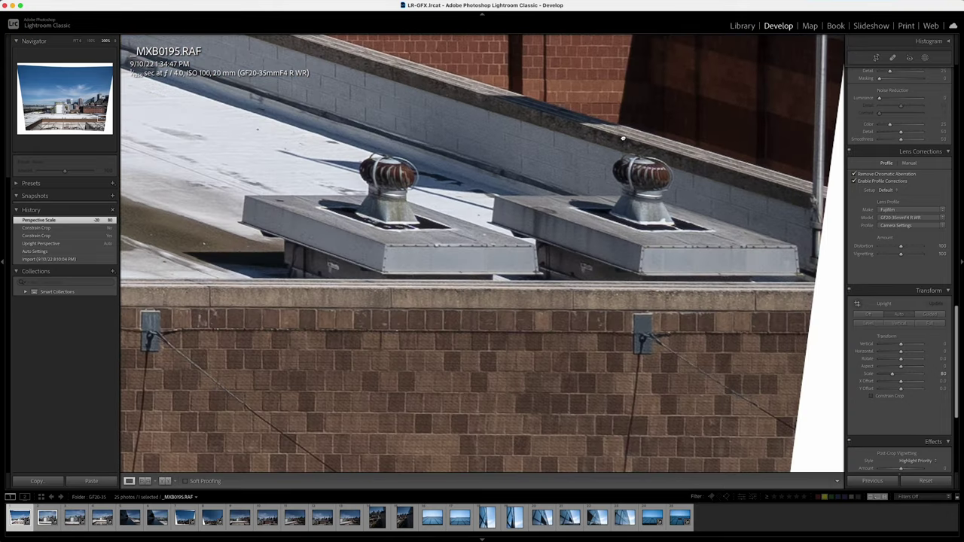
click(569, 207)
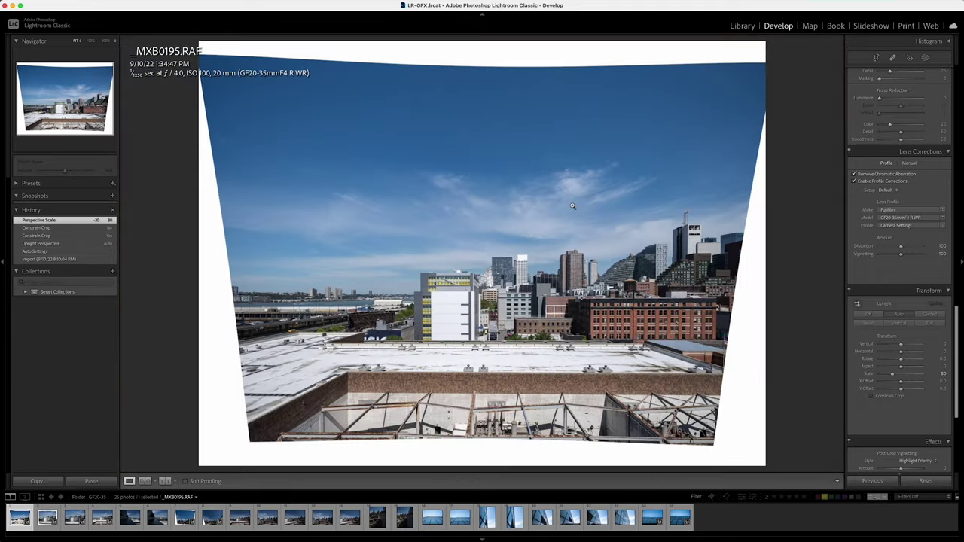
- Examine the rusted beams and pipes in the roofless foreground structure in close-up, returning to the full view
click(478, 371)
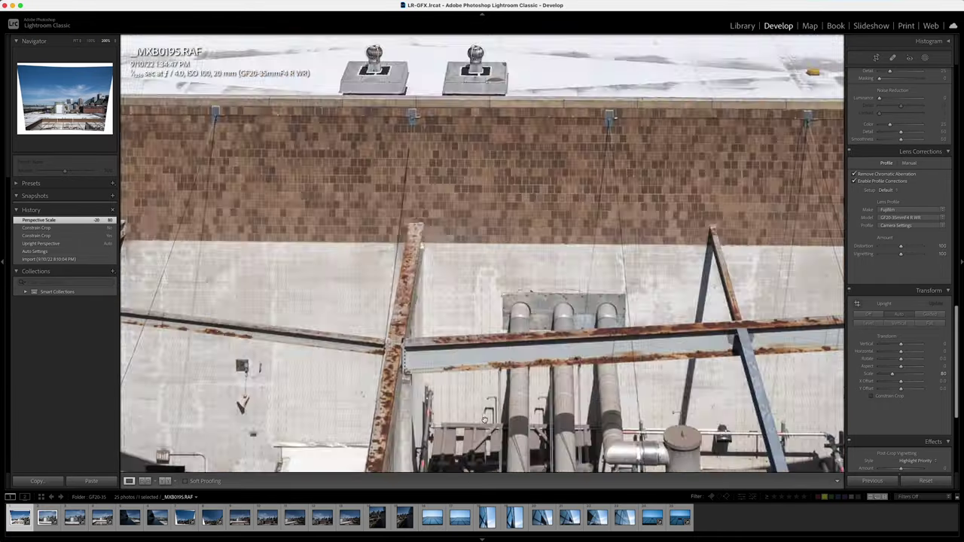
drag(568, 363, 560, 246)
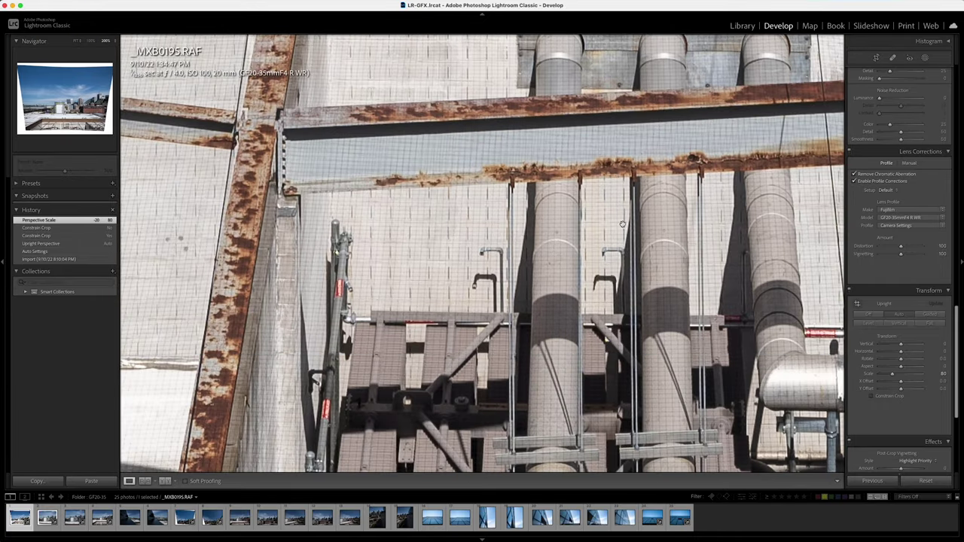
click(596, 258)
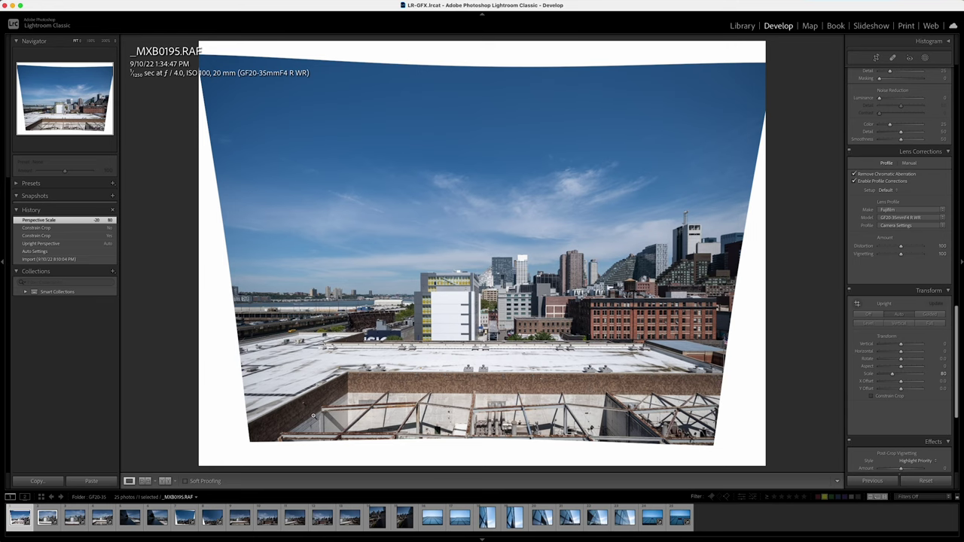
- Examine the shadowed brick wall and wall lamp in the photo's lower left corner in close-up, returning to the full view
click(313, 416)
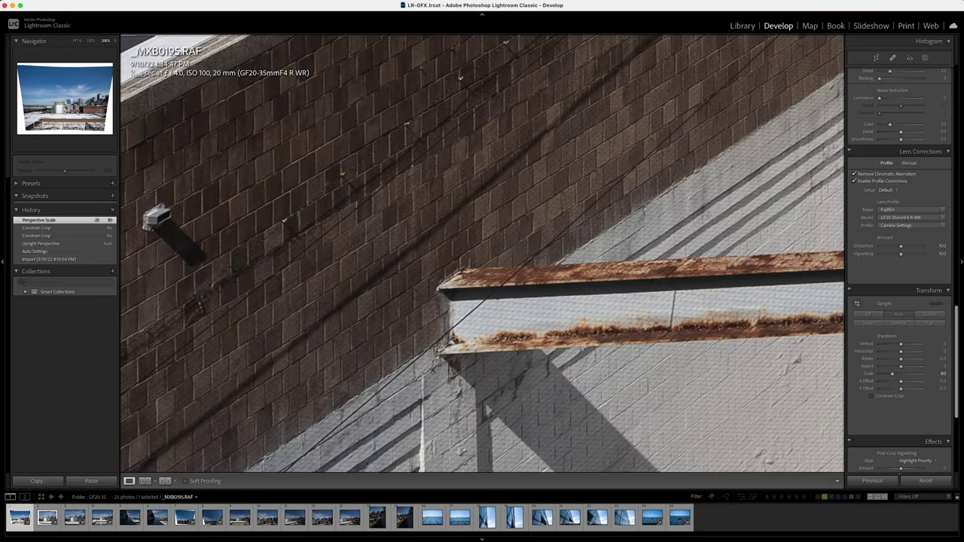
drag(340, 283, 628, 257)
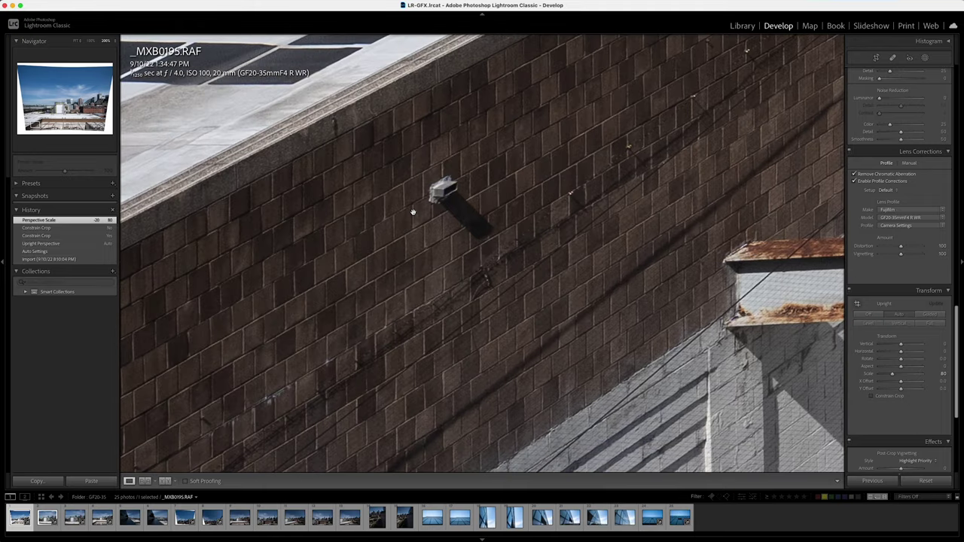
drag(357, 211, 612, 186)
click(369, 249)
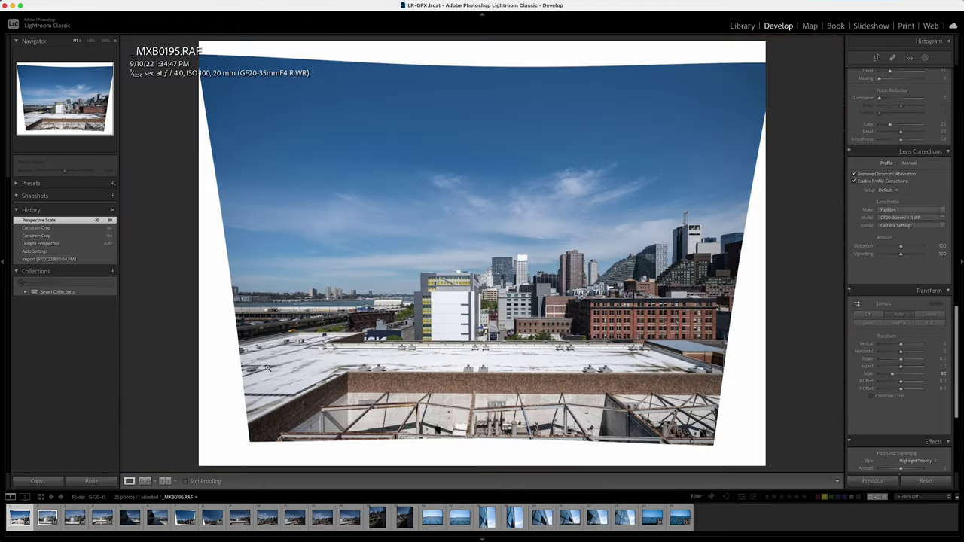
- Move on to photo _MXB0196, calculate 35 × 0.78 in Calculator, and close the calculator
click(47, 518)
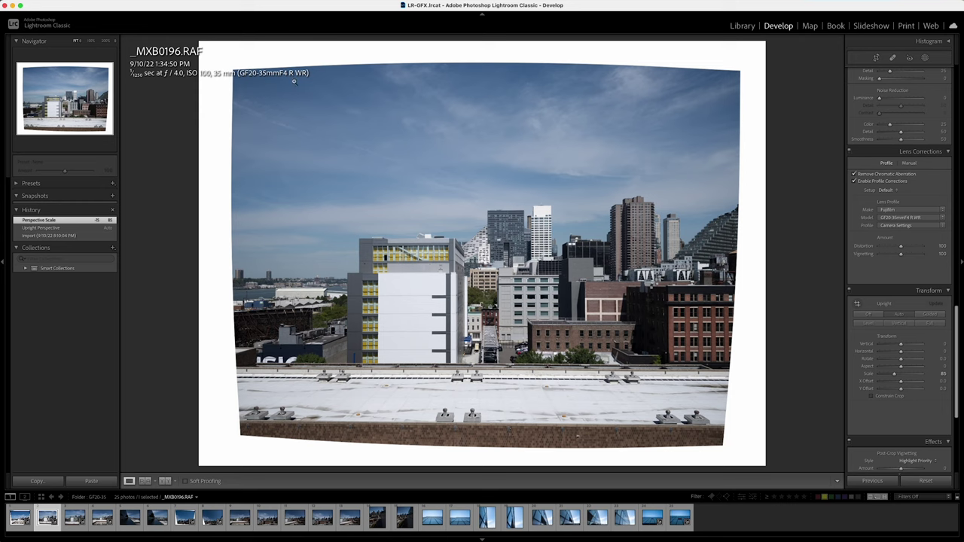
key(super+space)
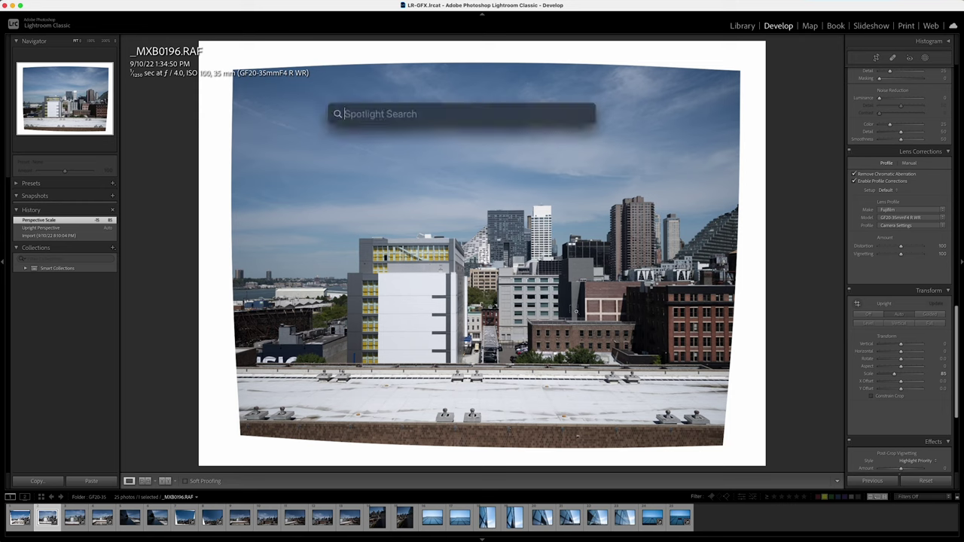
text(calc)
key(Return)
key(Escape)
text(350)
key(Escape)
text(35*.78)
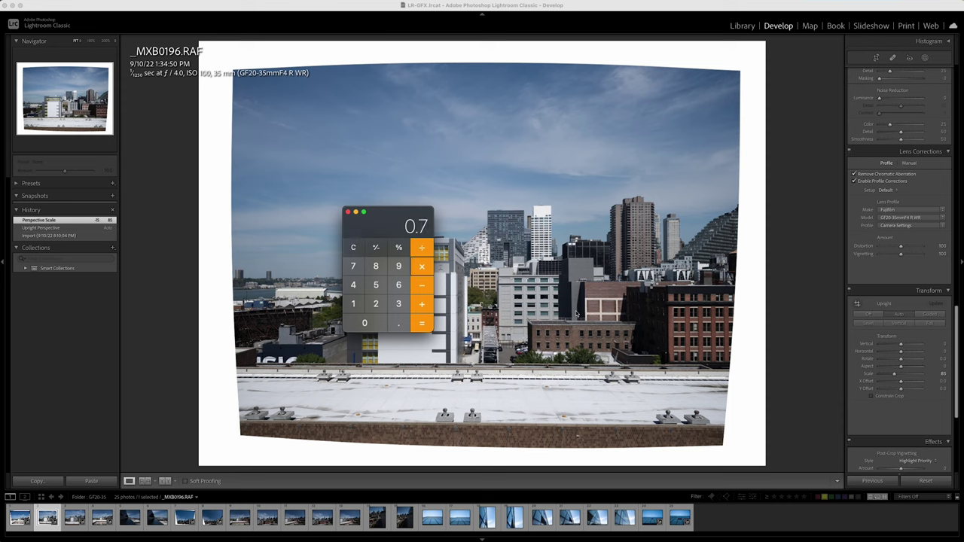
key(Return)
key(super+q)
- Examine the grey building and the area from the skyline down to the parking lift at 100% and 200% magnification
click(510, 275)
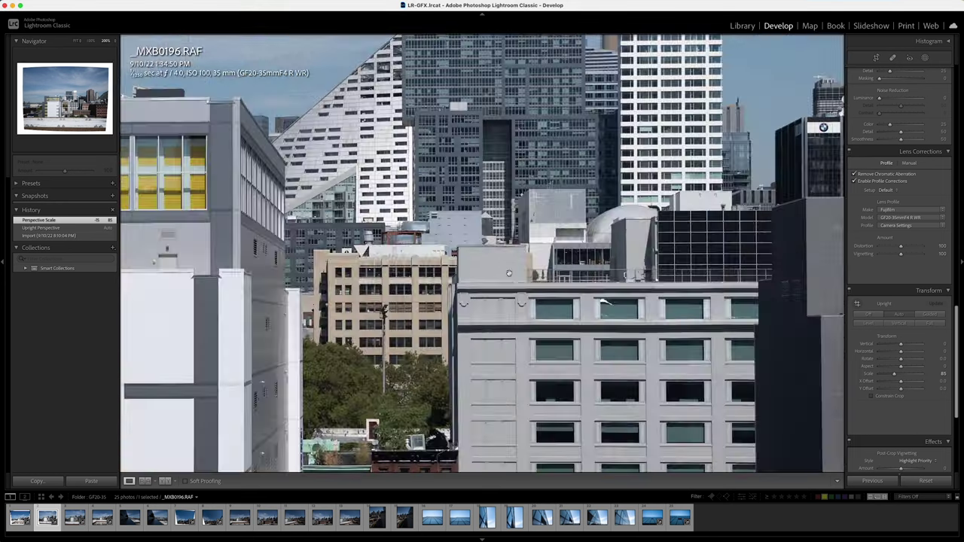
drag(418, 396, 522, 205)
key(super+minus)
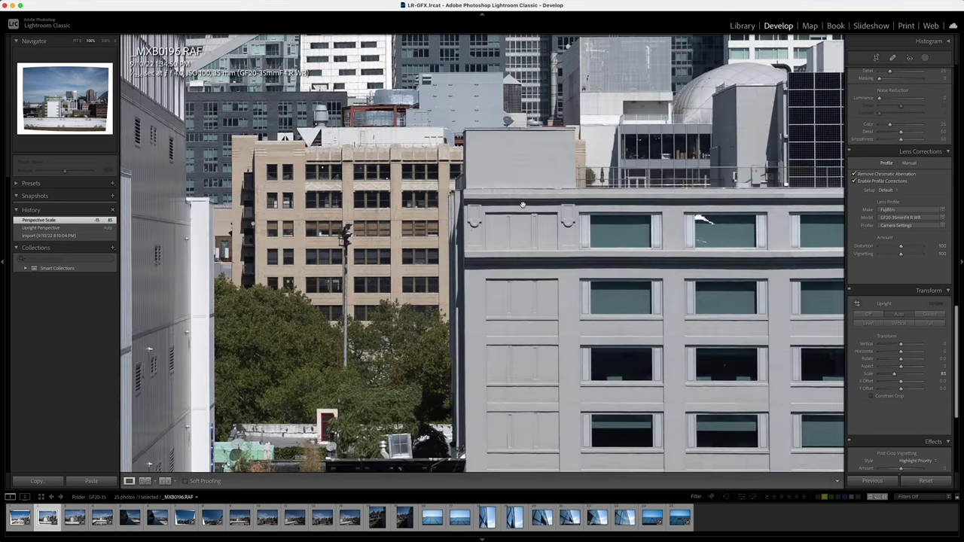
drag(554, 374, 541, 141)
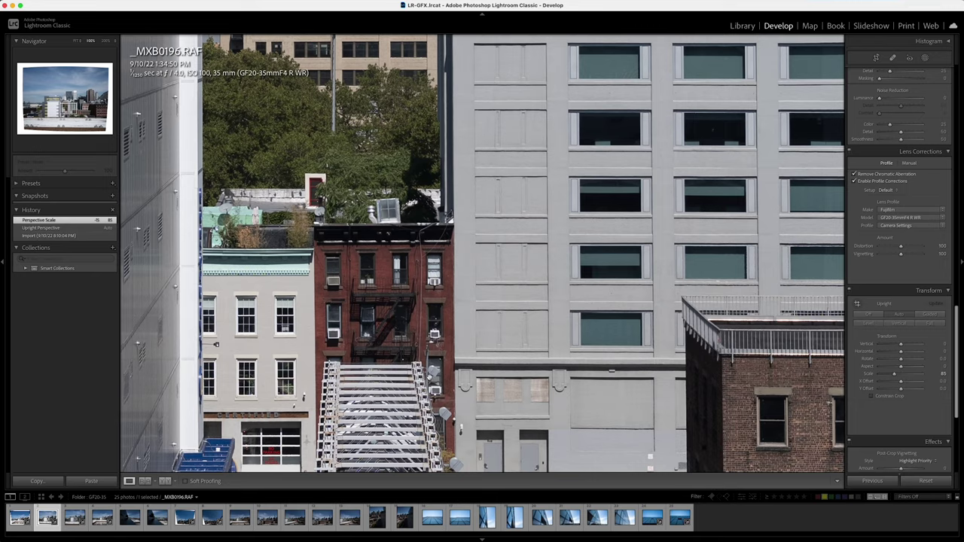
drag(350, 466, 455, 165)
key(super+equal)
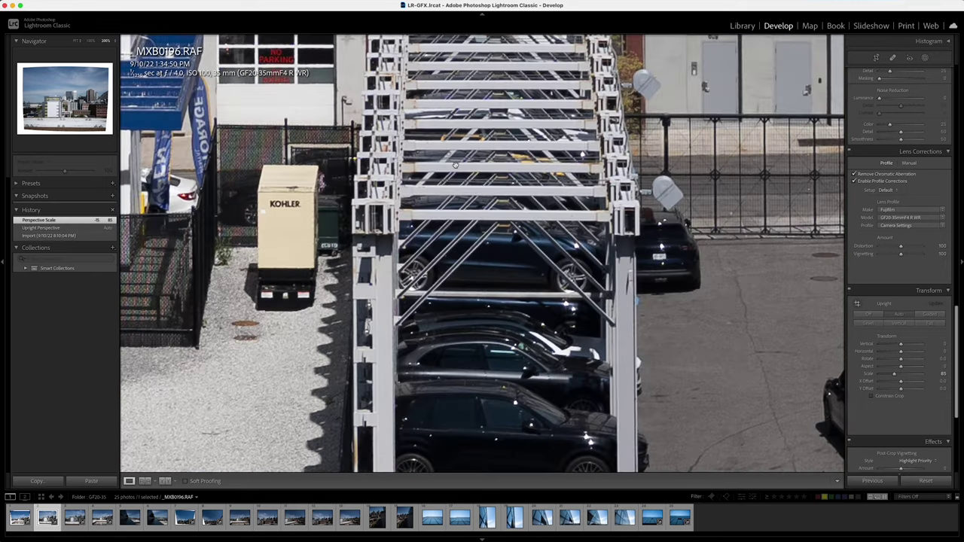
- Examine the red brick house, grey facade and tan building's upper floors at 200% magnification
drag(450, 65, 514, 376)
drag(533, 118, 488, 387)
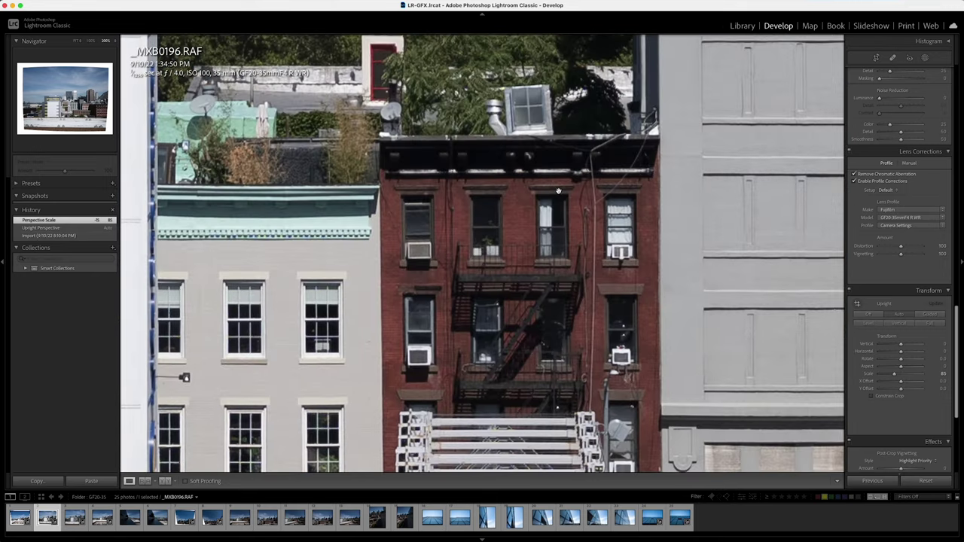
drag(560, 191, 548, 330)
scroll(549, 330, up, 10)
scroll(549, 330, right, 5)
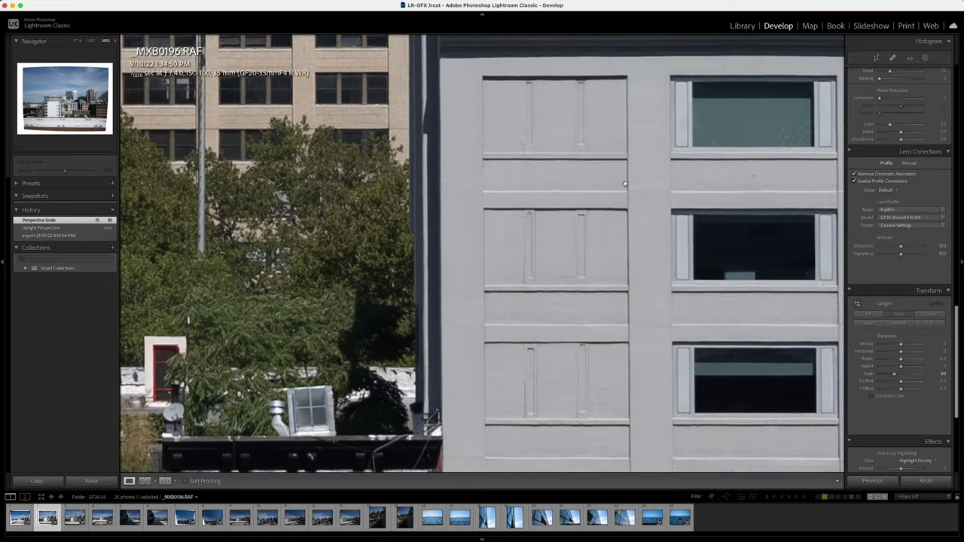
scroll(594, 143, up, 8)
scroll(618, 188, left, 5)
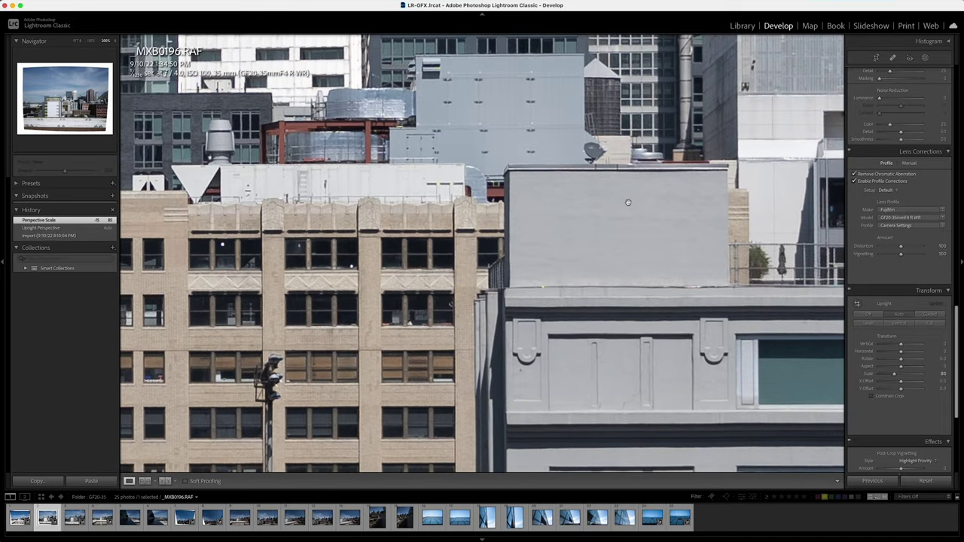
- Examine the sloped white building, dark glass towers and white high-rise on the skyline at 100% magnification
click(627, 201)
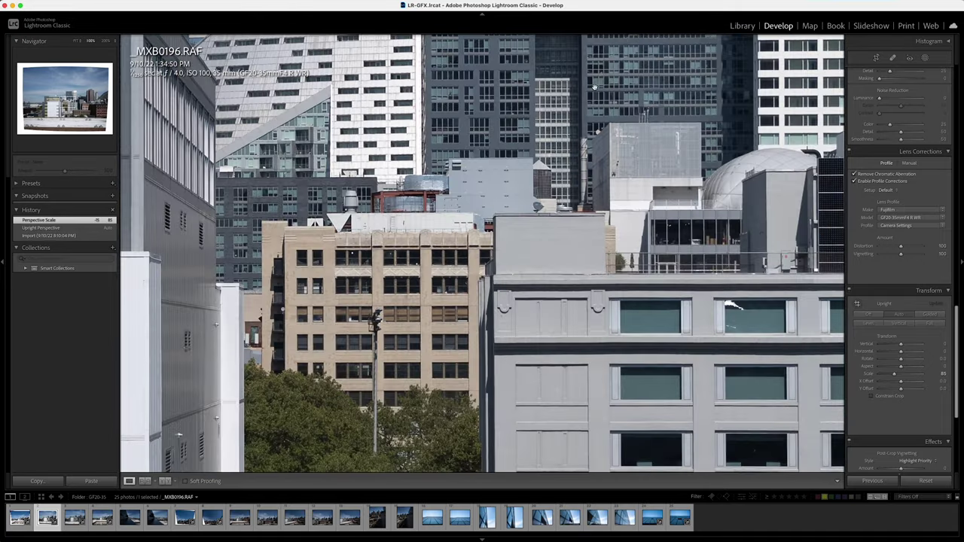
scroll(590, 79, up, 10)
scroll(591, 80, left, 4)
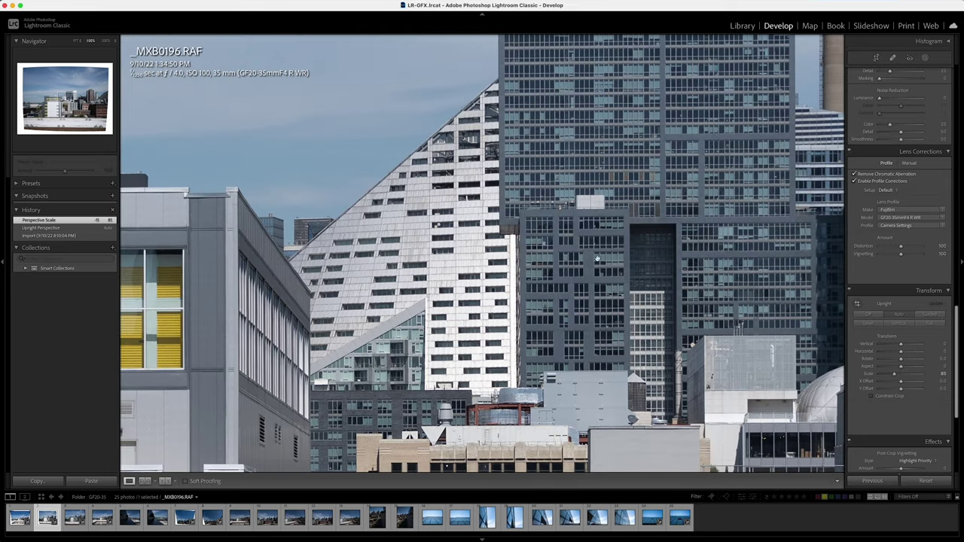
scroll(597, 258, up, 10)
scroll(572, 294, right, 6)
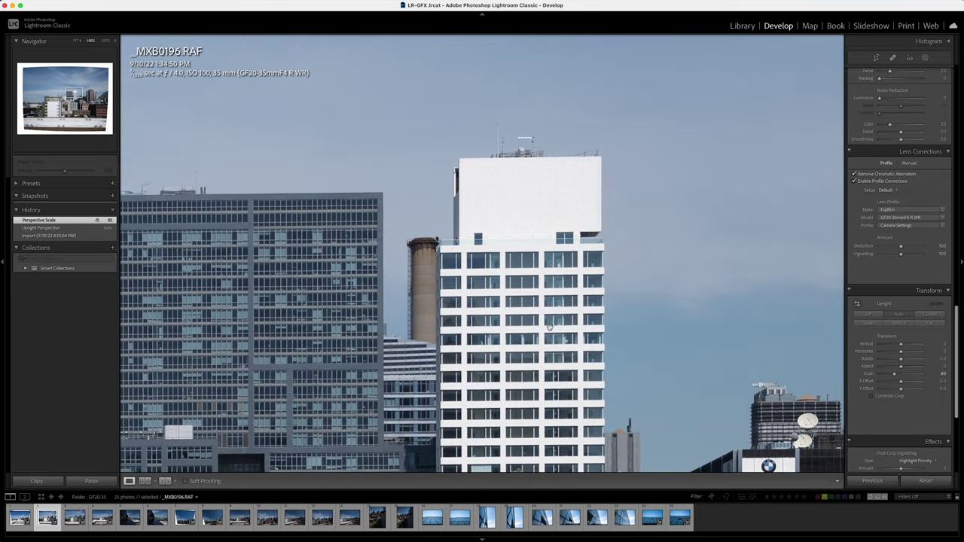
- Set Highlights to −57, inspect the white high-rise with a temporarily lowered exposure, and reset the exposure to 0
scroll(874, 128, up, 10)
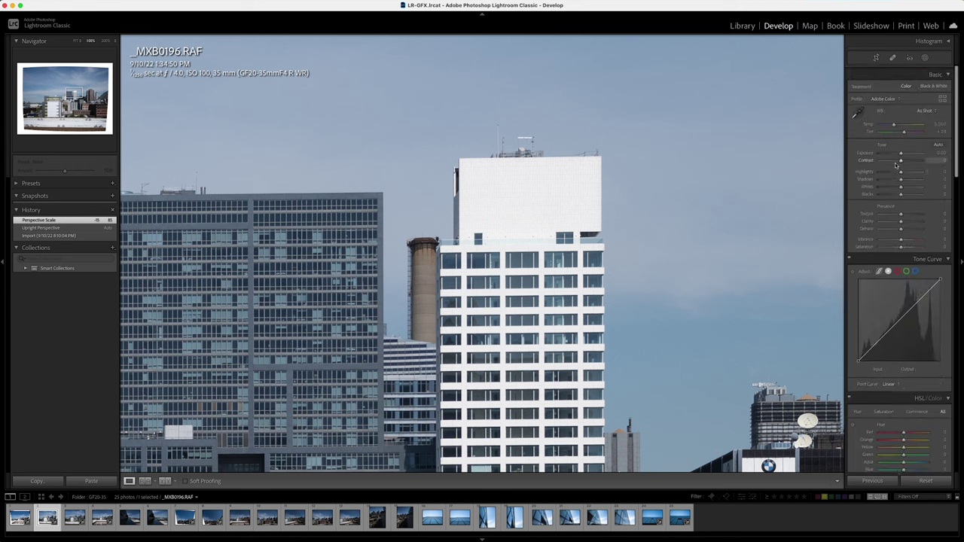
click(889, 168)
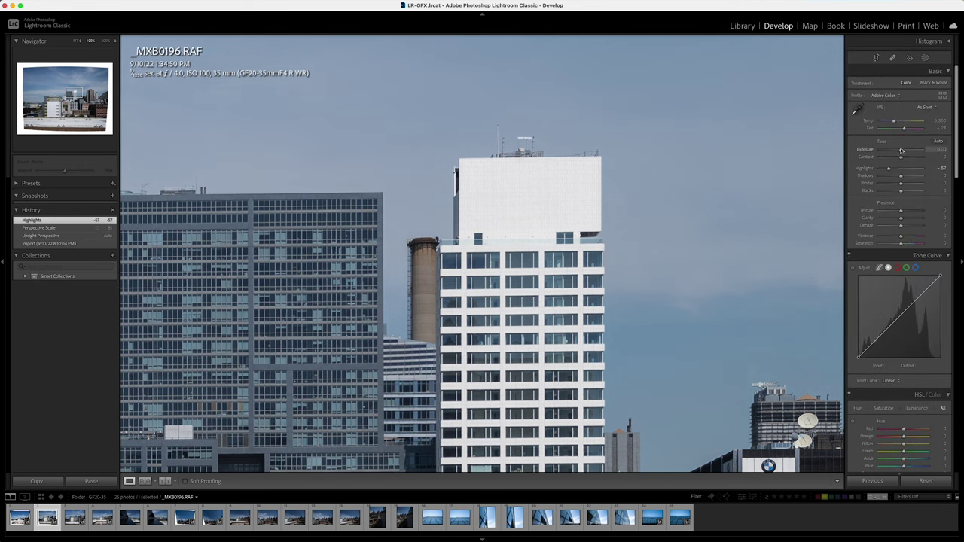
drag(902, 151, 896, 153)
click(535, 200)
click(535, 204)
drag(536, 204, 231, 202)
double_click(899, 153)
- Examine the brown apartment tower, the right edge's brick rooftops and the roof vents below at 100% magnification
drag(561, 300, 451, 245)
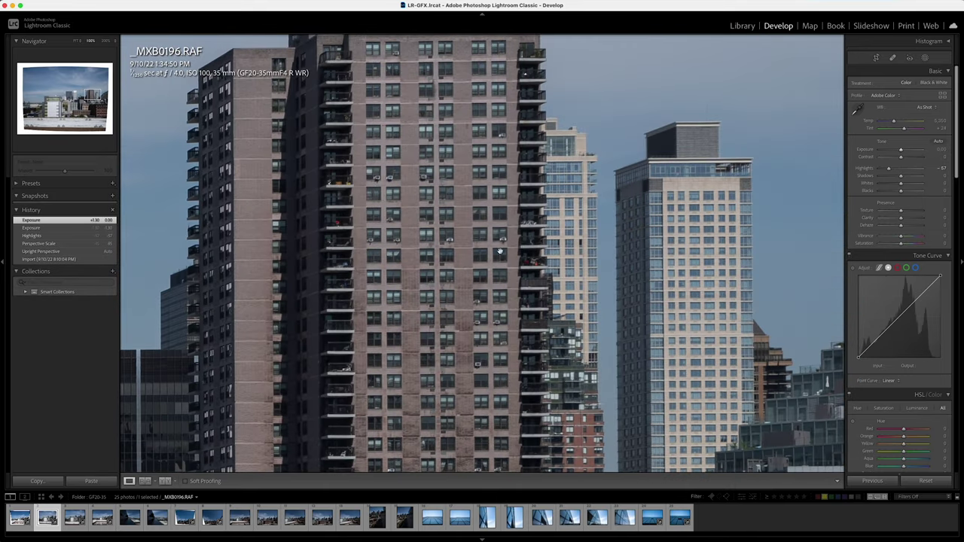
drag(665, 240, 291, 210)
drag(645, 262, 296, 251)
drag(369, 332, 469, 182)
scroll(468, 182, down, 10)
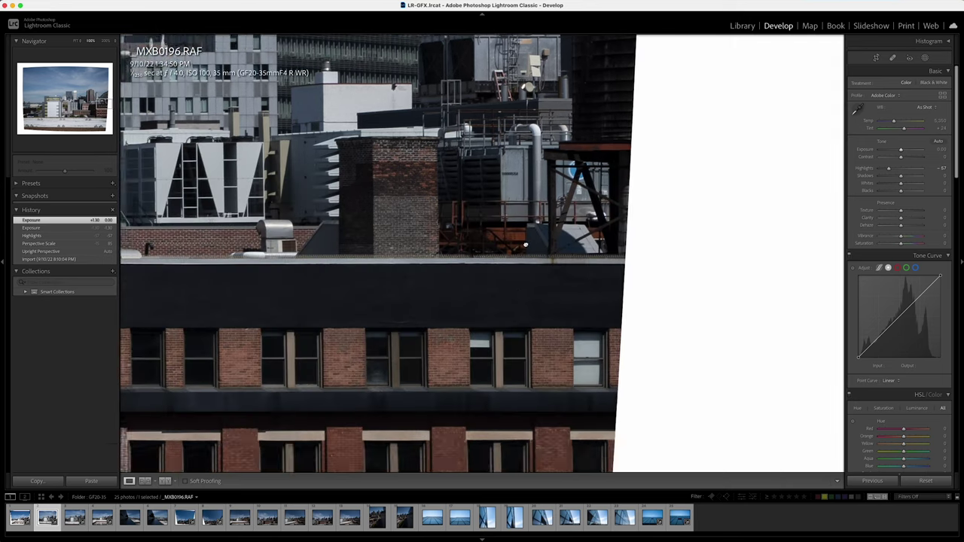
scroll(504, 333, down, 10)
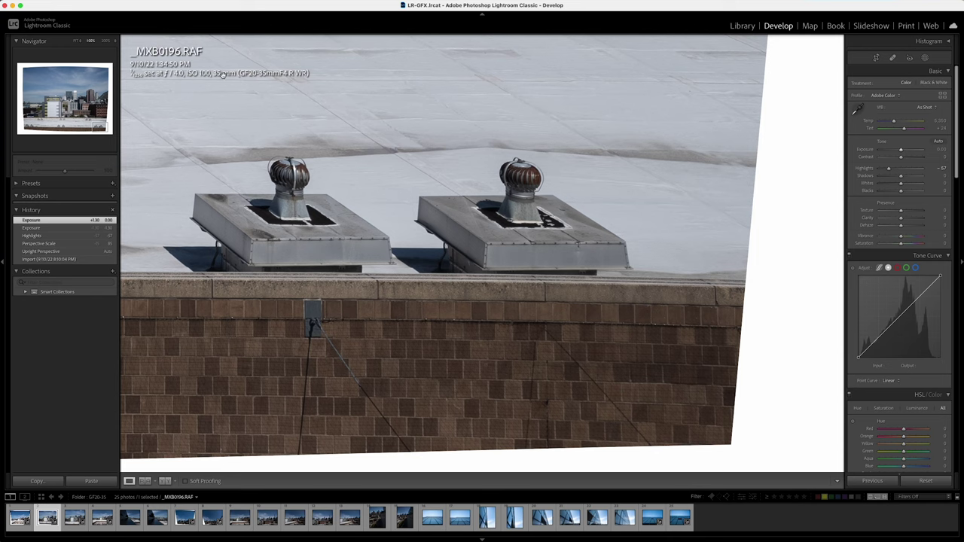
- Examine the dark steel framework, blue pier building and distant riverfront towers at the photo's left edge at 100% magnification
click(430, 244)
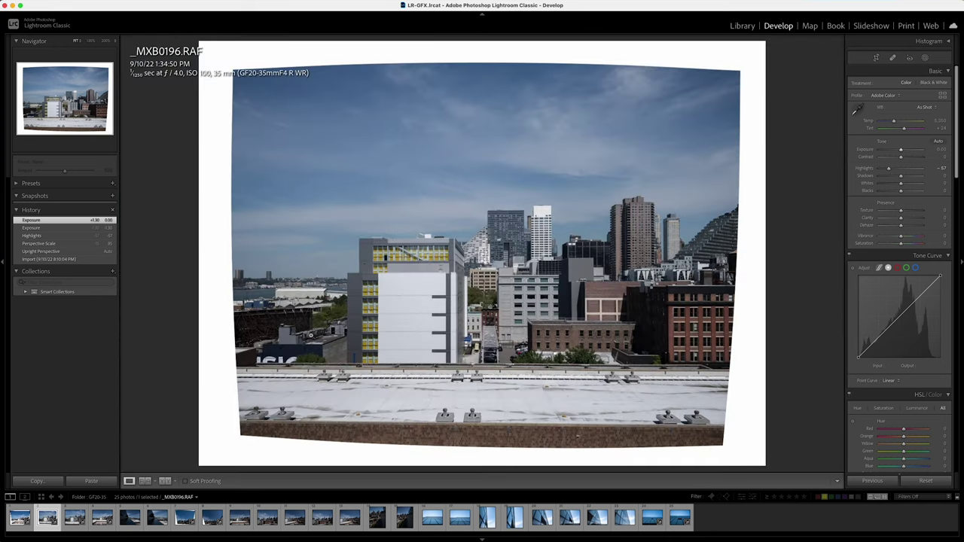
click(246, 362)
drag(416, 309, 508, 376)
drag(538, 179, 568, 382)
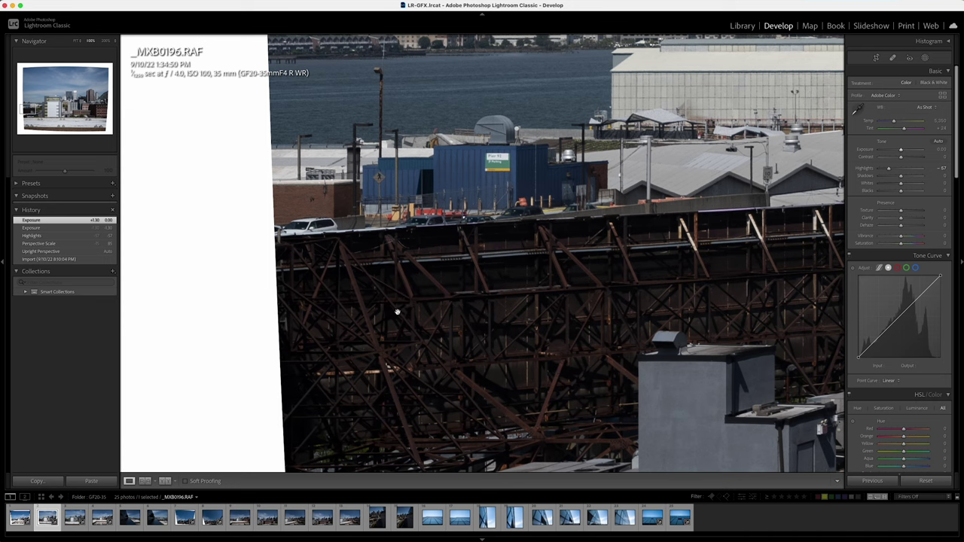
drag(547, 170, 516, 333)
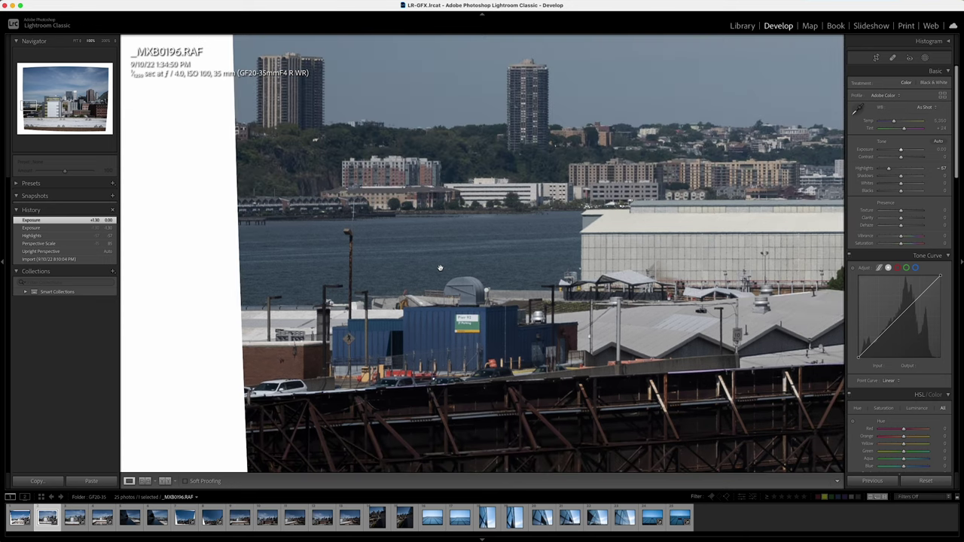
drag(415, 189, 416, 307)
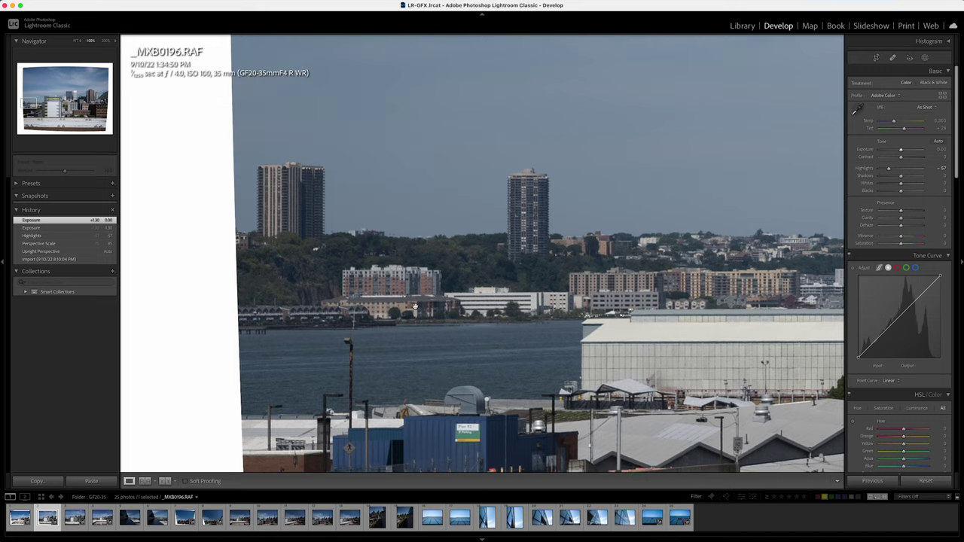
drag(455, 351, 415, 275)
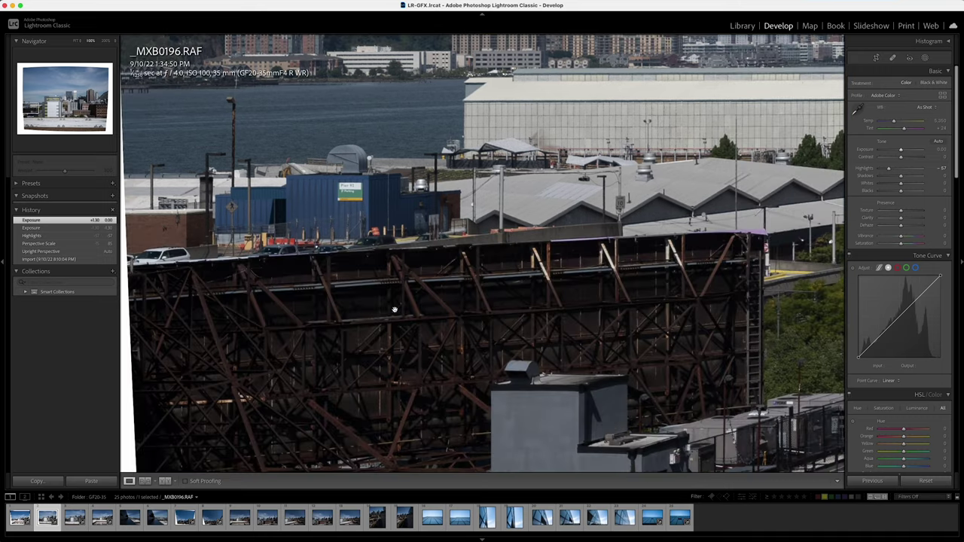
click(568, 341)
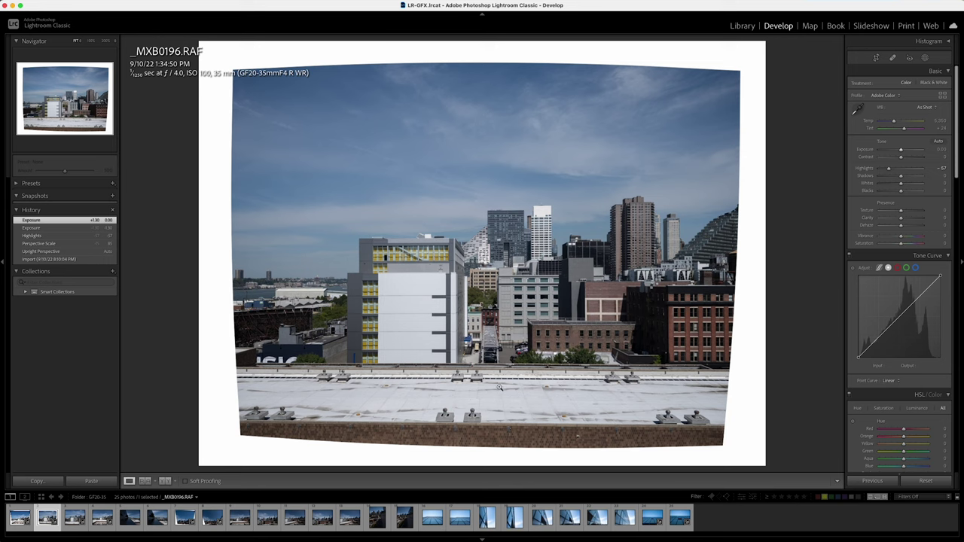
- Compare the 35 mm and 20 mm f/4.0 rooftop photos side by side, examining the grey facade and skyline buildings at 100% magnification
super+click(18, 521)
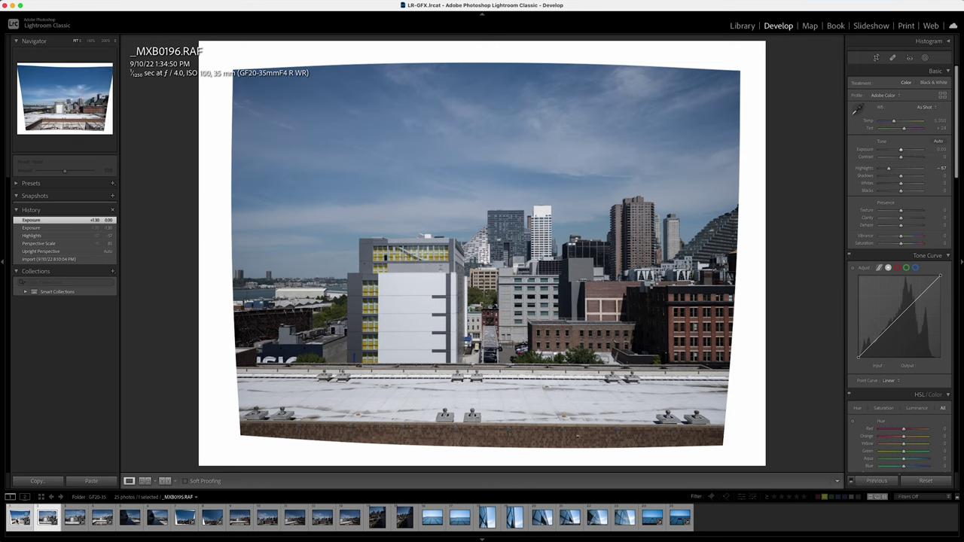
key(c)
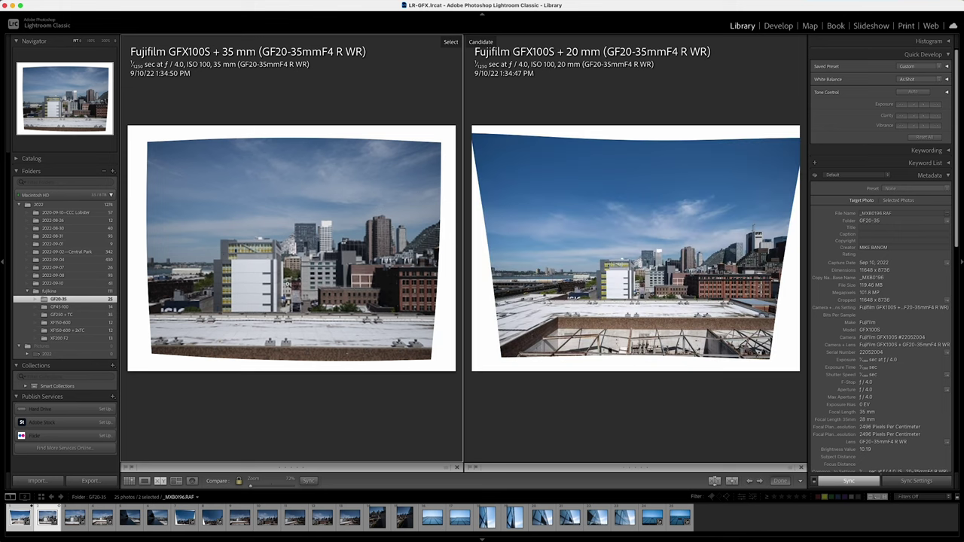
click(306, 265)
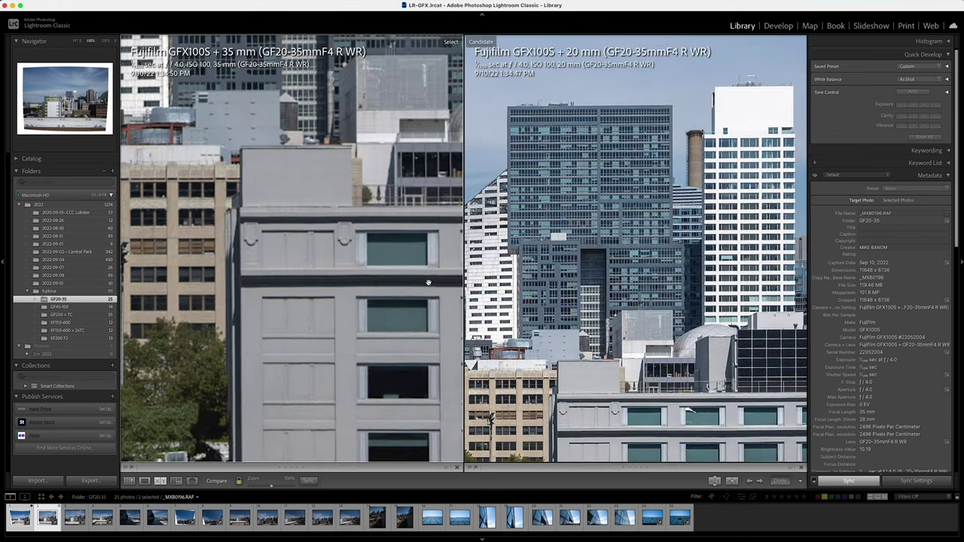
drag(216, 330, 414, 135)
drag(421, 292, 284, 192)
drag(374, 225, 250, 368)
mouse_move(525, 370)
mouse_down()
mouse_move(542, 251)
mouse_move(548, 280)
mouse_move(572, 296)
mouse_move(573, 339)
mouse_up()
drag(551, 85, 551, 304)
drag(534, 248, 619, 65)
drag(218, 180, 245, 354)
drag(426, 344, 602, 361)
drag(373, 296, 490, 300)
click(317, 257)
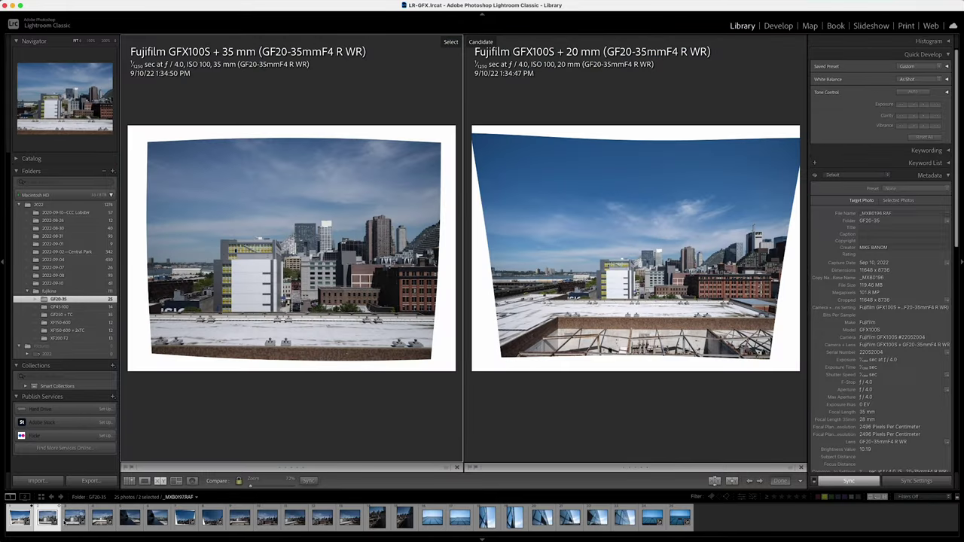
- Open _MXB0197.RAF for developing and examine the sloped white building, tan building and riverfront warehouses at 100% magnification
key(d)
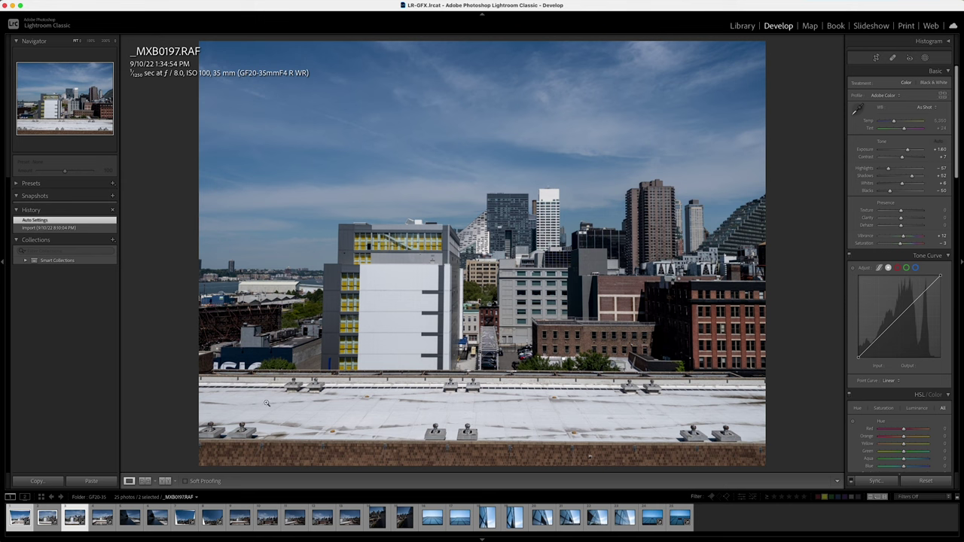
click(491, 218)
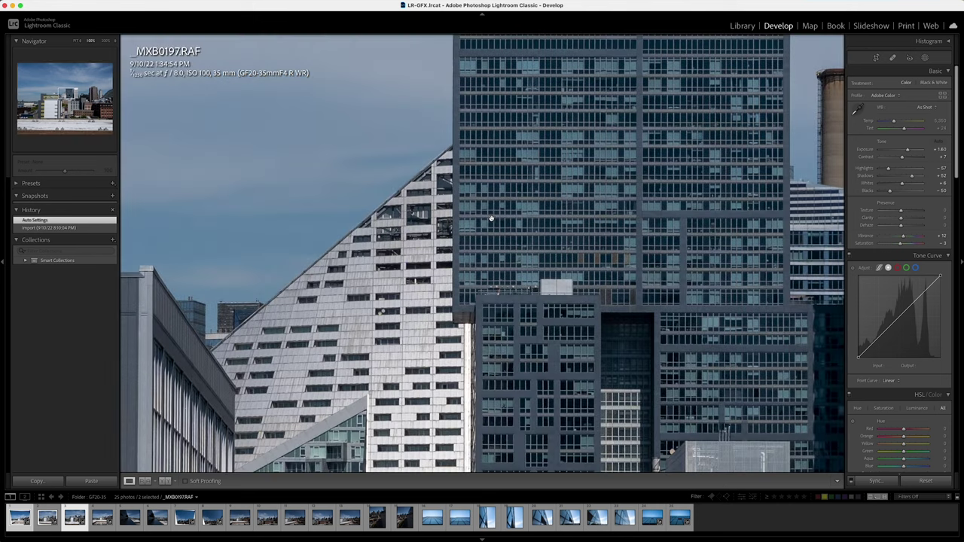
drag(424, 400, 440, 178)
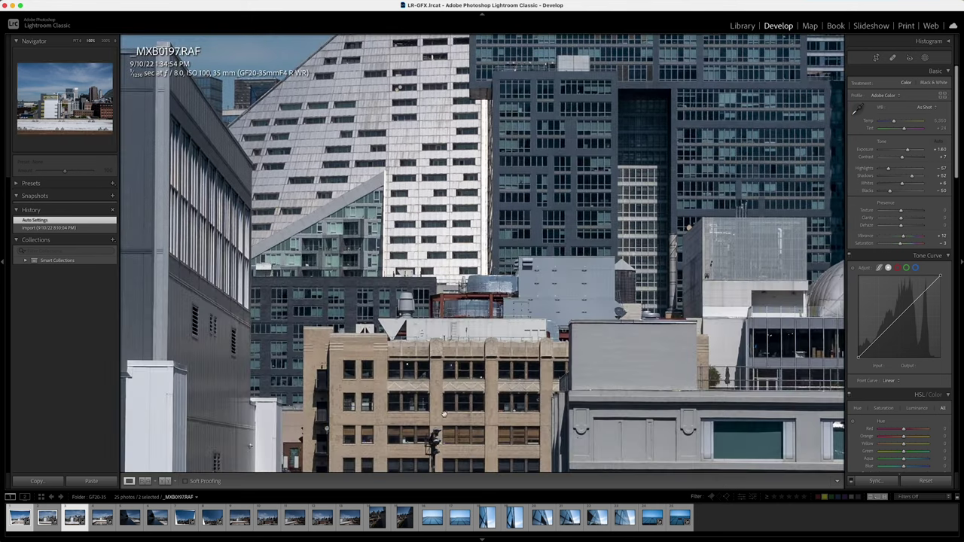
drag(448, 413, 562, 198)
drag(282, 171, 833, 296)
drag(319, 269, 580, 485)
drag(446, 246, 699, 158)
drag(495, 418, 682, 143)
drag(450, 333, 700, 192)
drag(623, 229, 655, 216)
drag(239, 257, 413, 421)
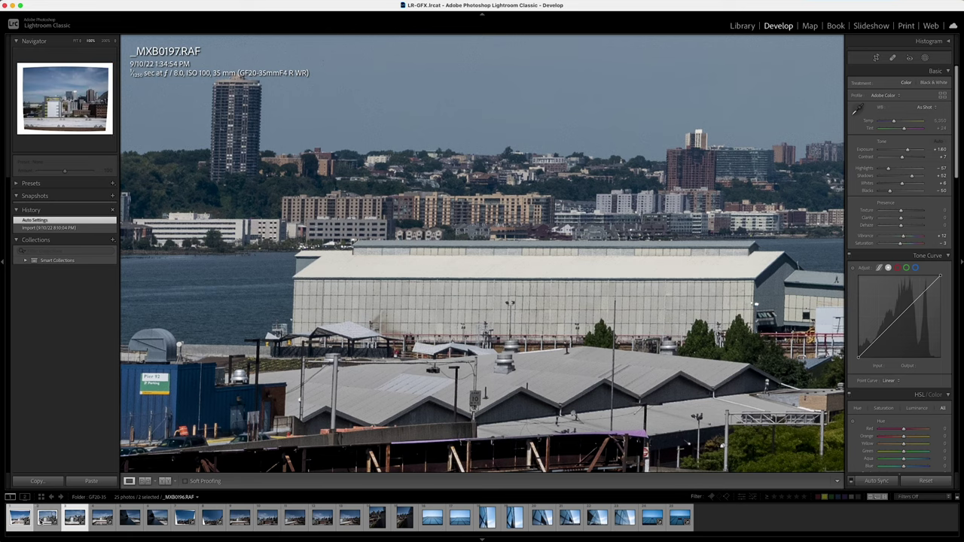
- Compare the 35 mm photos at f/8.0 and f/4.0 side by side, examining the white high-rise and sloped white building
key(c)
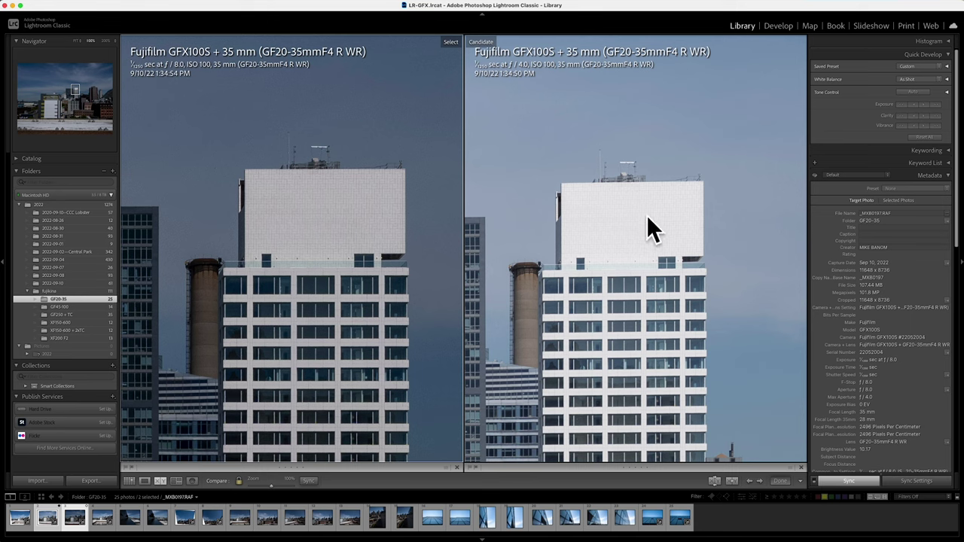
drag(360, 309, 583, 289)
drag(208, 304, 506, 300)
drag(325, 376, 354, 248)
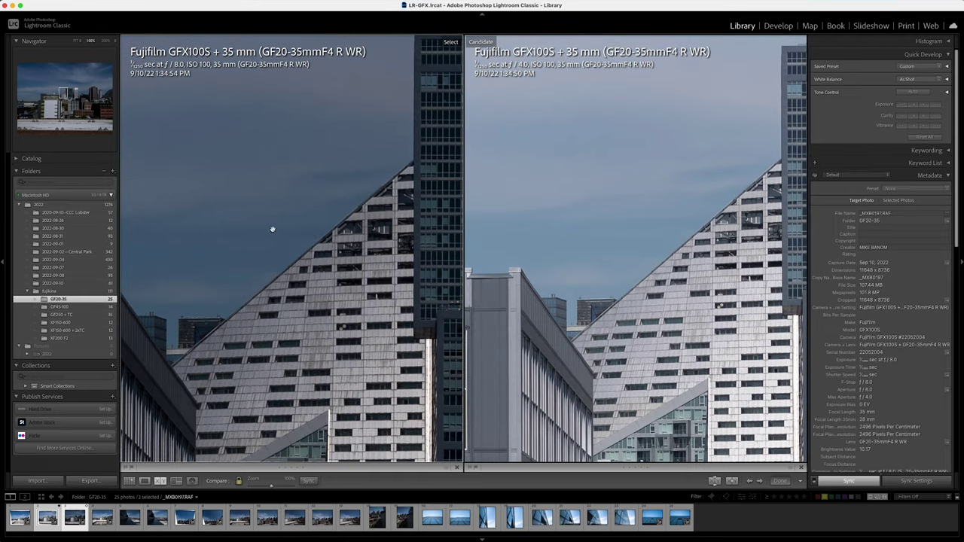
drag(313, 357, 310, 270)
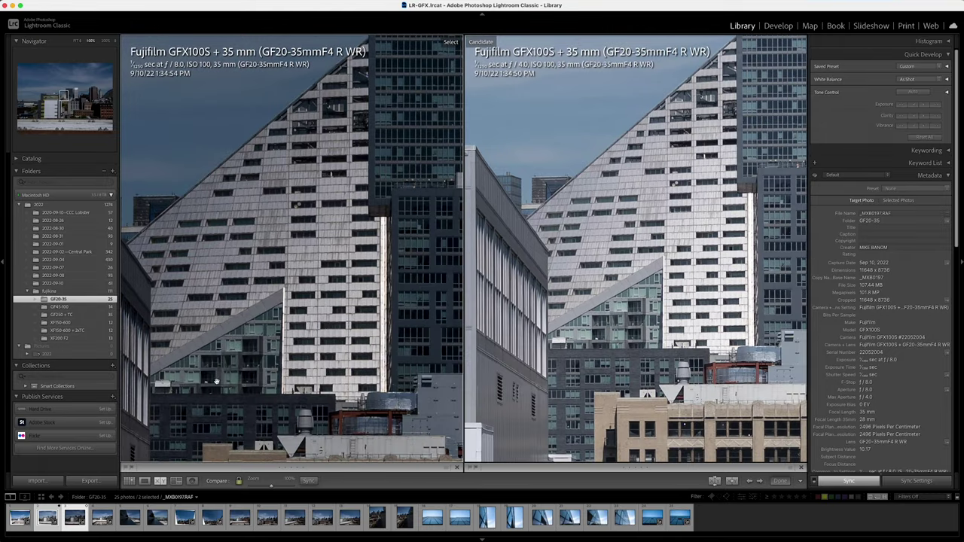
drag(218, 382, 211, 276)
- Compare the yellow-blind building, riverfront warehouses and blue Pier 92 building between the f/8.0 and f/4.0 photos
drag(197, 312, 466, 415)
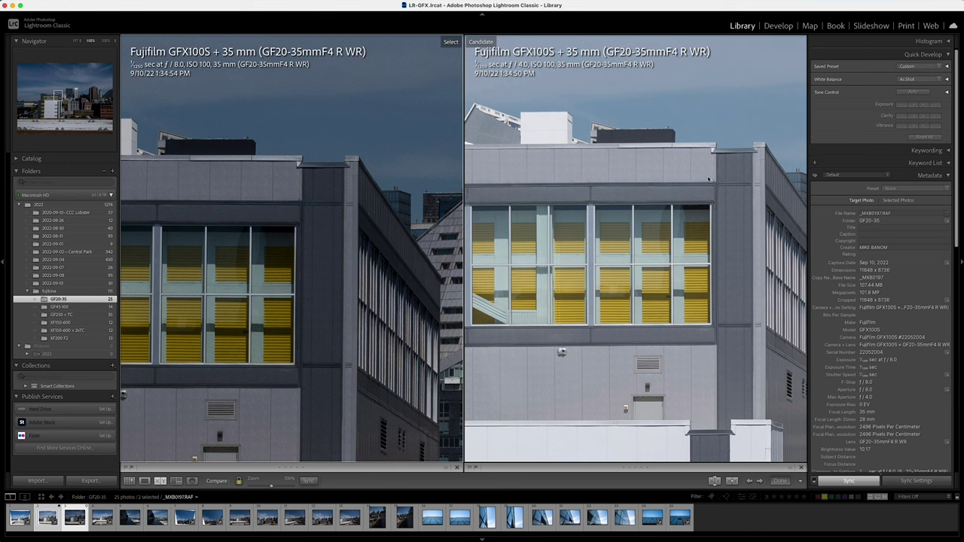
drag(242, 252, 513, 242)
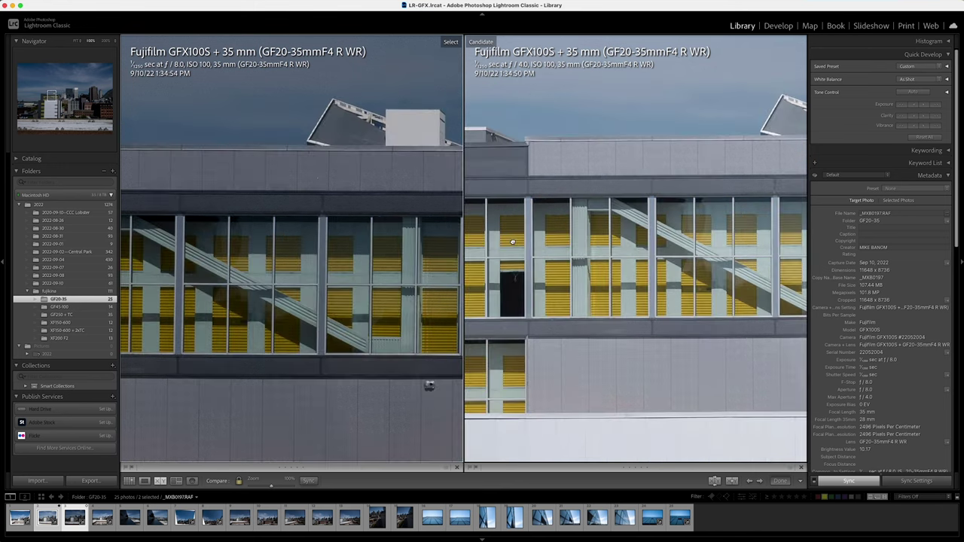
drag(341, 202, 778, 208)
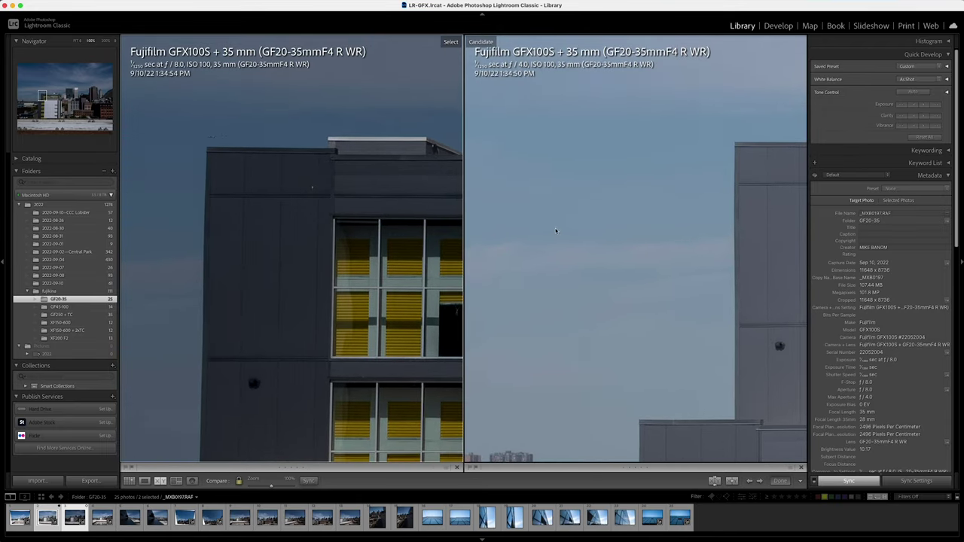
drag(321, 383, 620, 228)
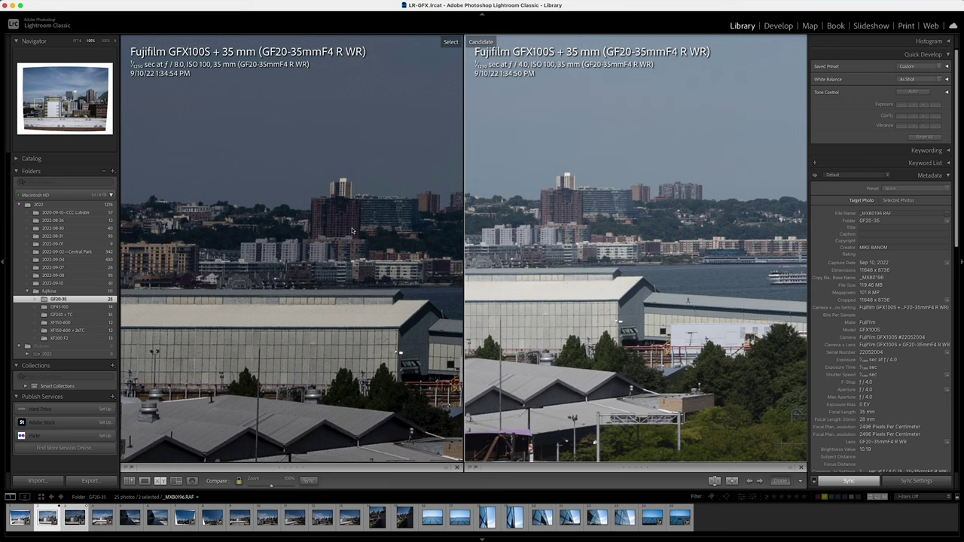
key(Right)
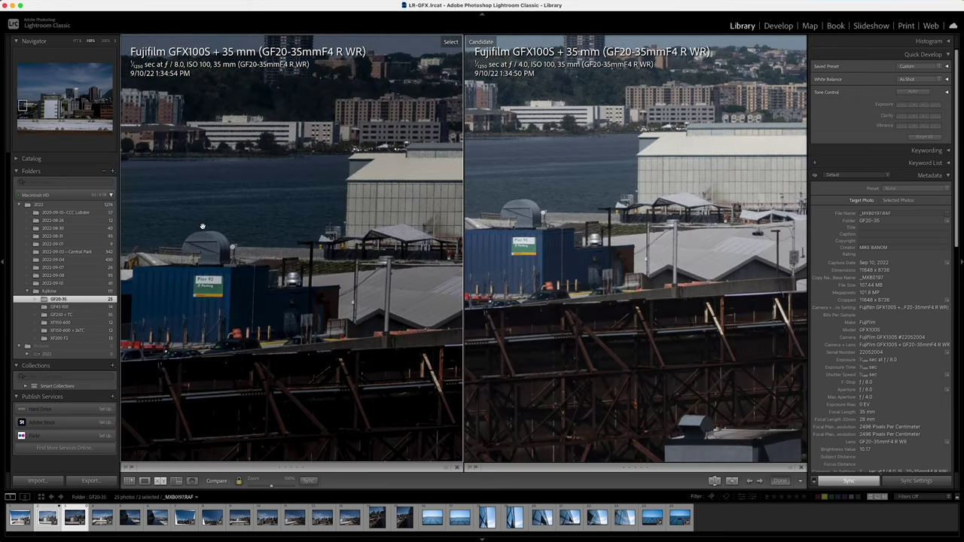
drag(214, 295, 342, 286)
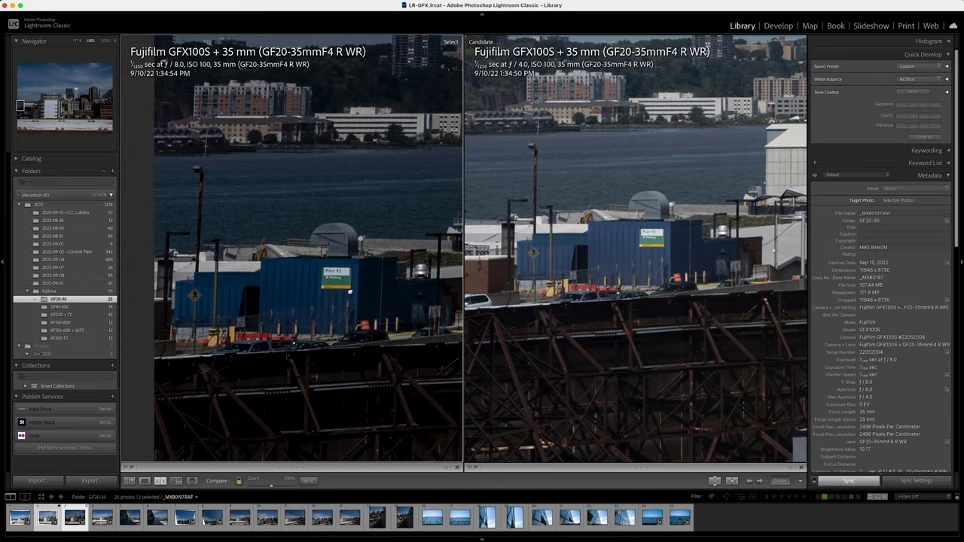
click(346, 291)
- Open the 20 mm f/8.0 photo _MXB0198.RAF and examine the glass towers, brown apartment tower and stepped building at 100% magnification
key(g)
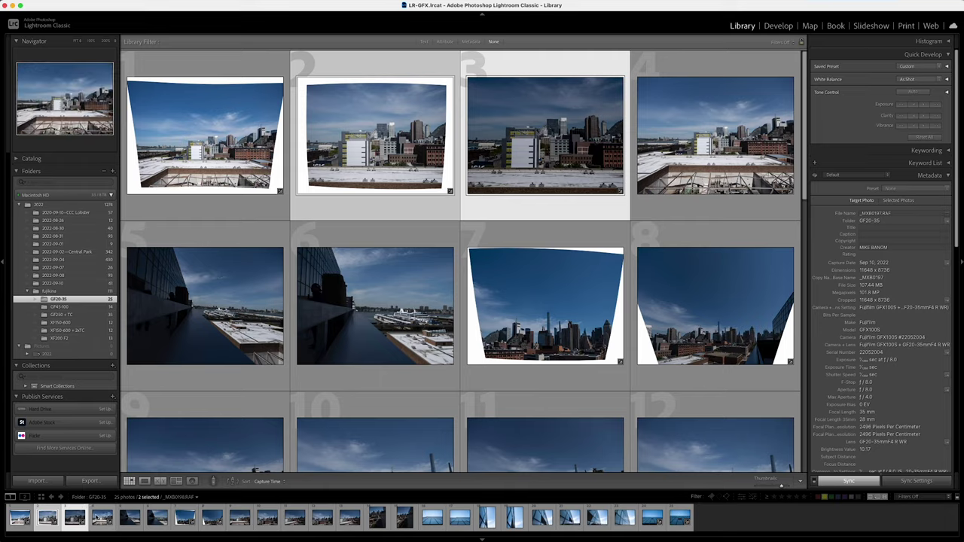
double_click(97, 518)
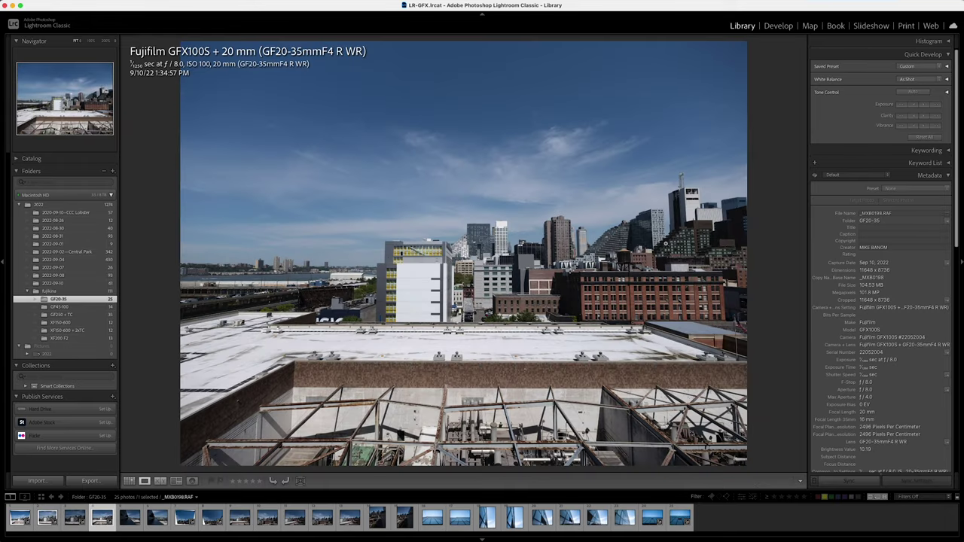
click(444, 231)
drag(624, 409, 305, 283)
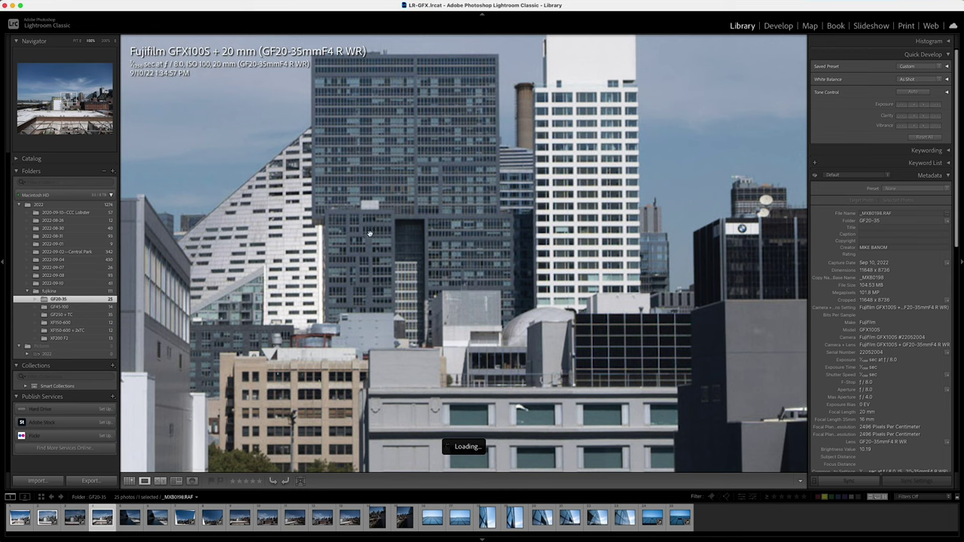
drag(308, 157, 316, 273)
drag(623, 219, 130, 217)
drag(640, 202, 355, 204)
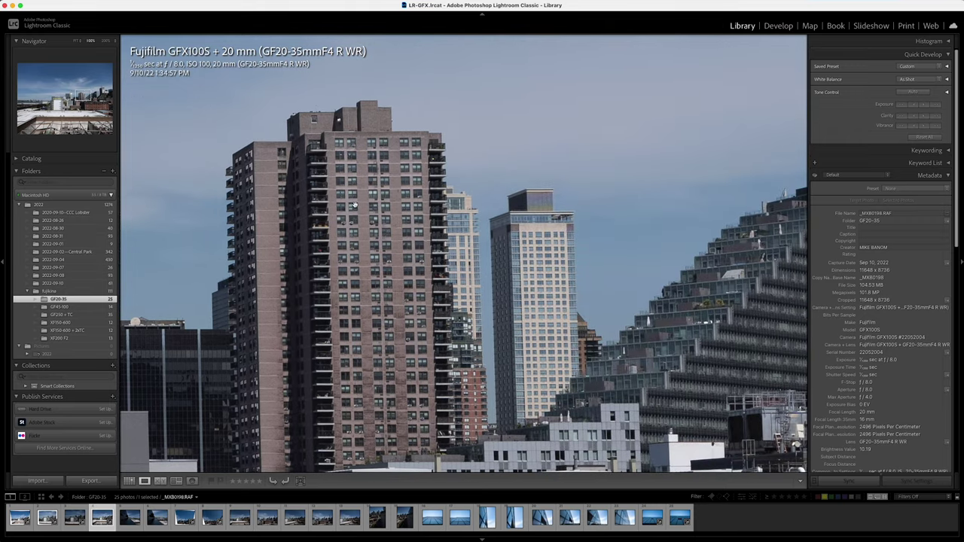
drag(716, 275, 294, 250)
drag(724, 255, 469, 294)
drag(657, 261, 409, 351)
drag(661, 241, 508, 350)
- Develop _MXB0198.RAF with Exposure +1.81, Highlights −44 and Contrast +25, and inspect the ribbed white building among the dark towers
key(d)
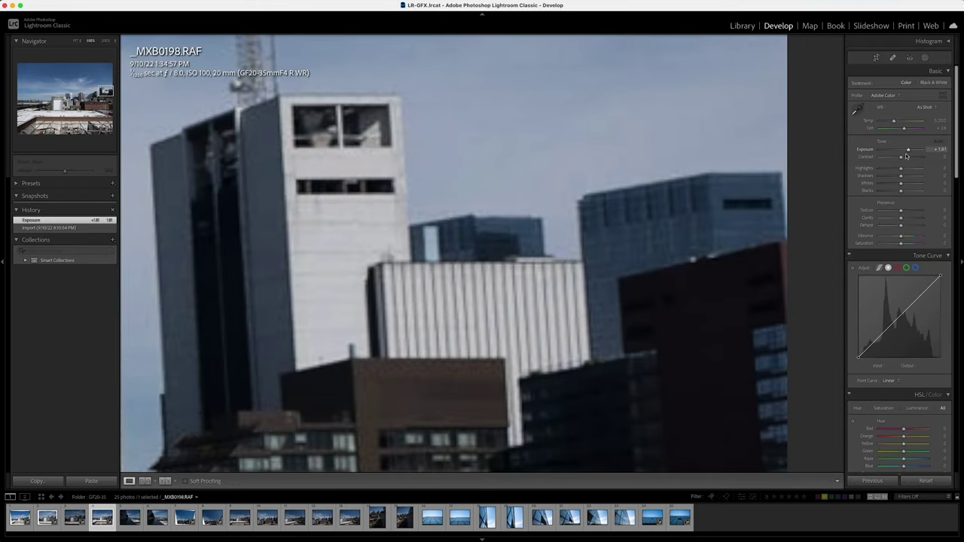
mouse_move(901, 168)
mouse_down()
mouse_move(892, 168)
mouse_move(907, 158)
mouse_up()
drag(570, 327, 511, 265)
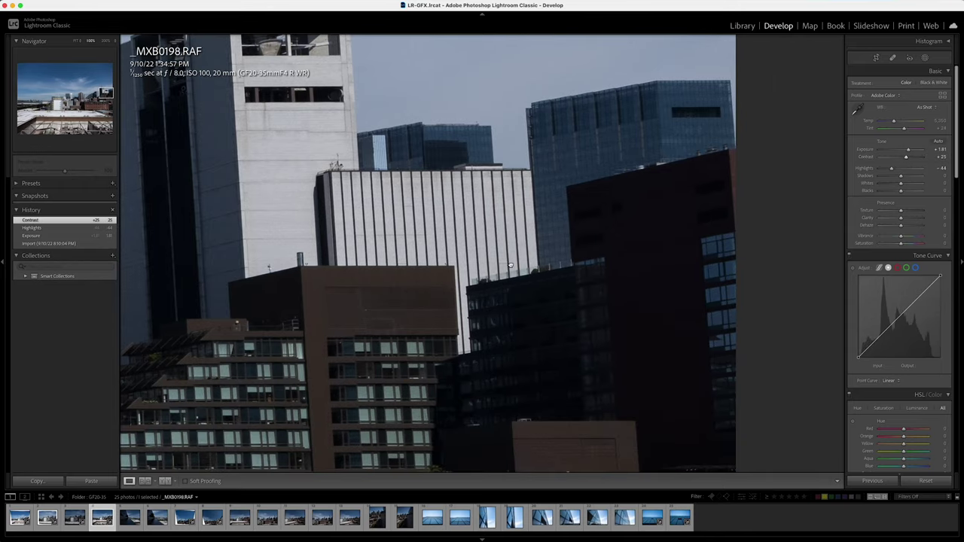
- Examine the red brick building, the elevated highway's cars and the apartment towers across the river at 100% magnification
drag(592, 393, 585, 253)
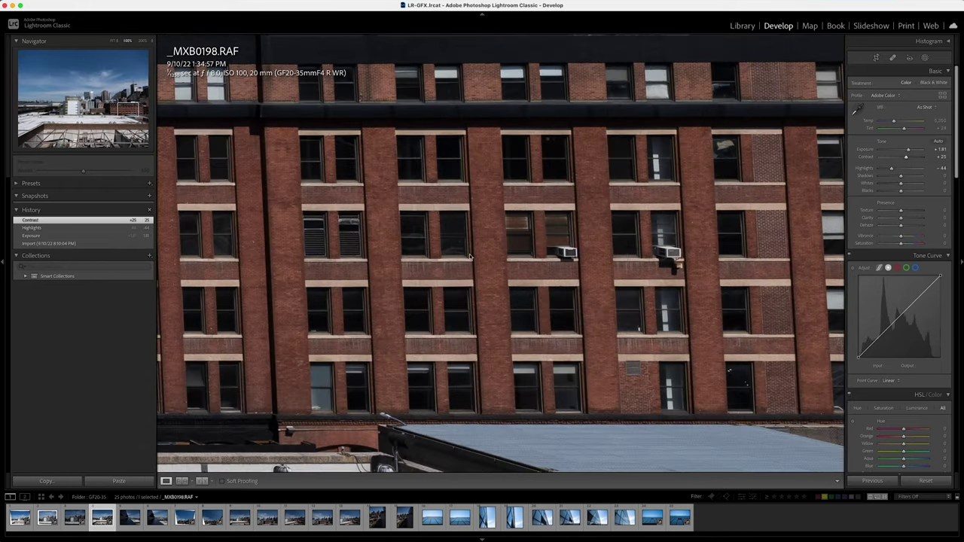
drag(321, 269, 867, 207)
drag(285, 361, 610, 130)
click(320, 309)
click(257, 292)
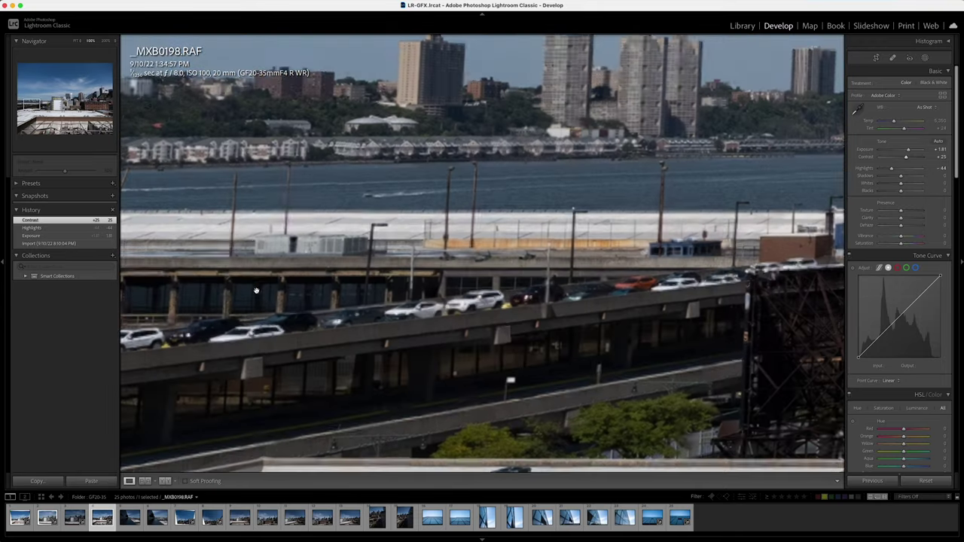
drag(289, 188, 374, 353)
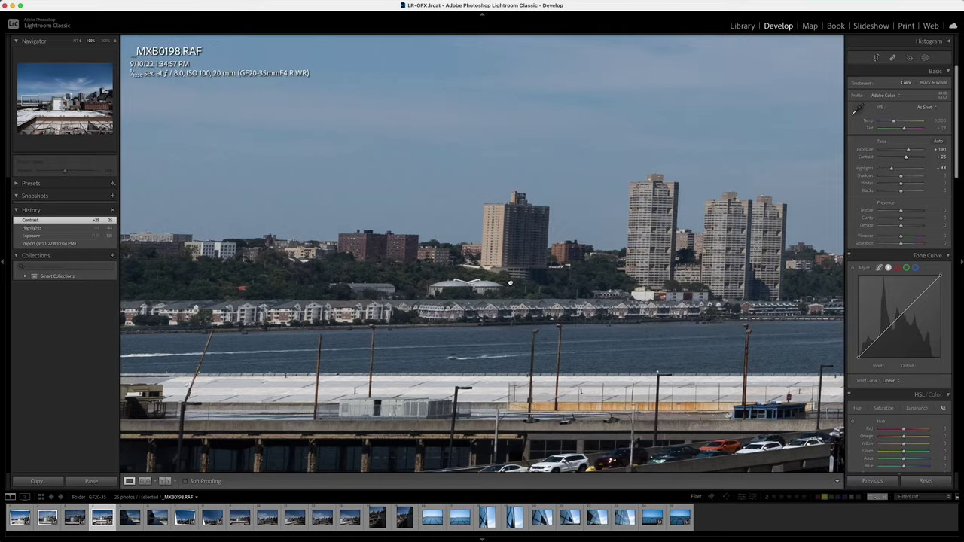
click(510, 283)
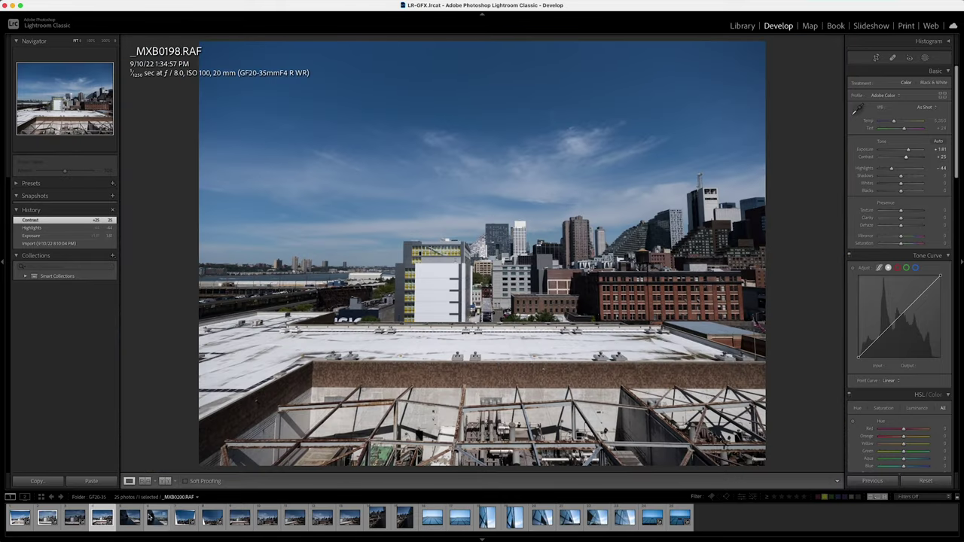
- Open the 20 mm f/8.0 photo _MXB0199.RAF and examine the cruise ship, pier and white rooftop at 100% magnification
click(140, 520)
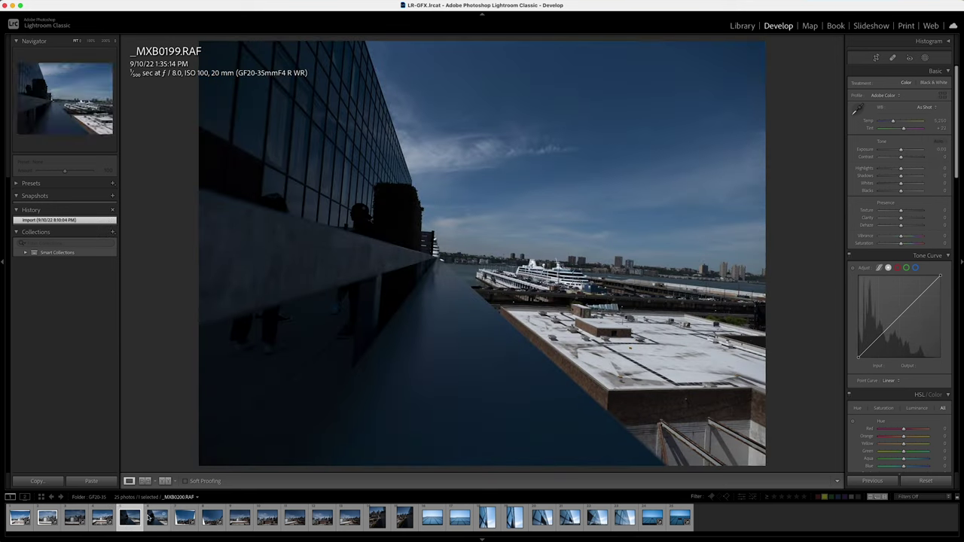
click(540, 290)
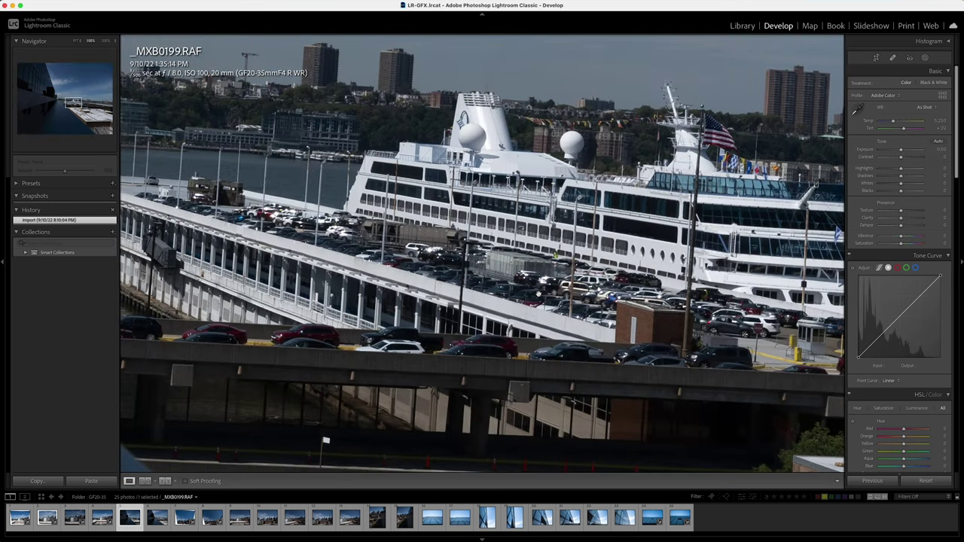
mouse_move(659, 233)
mouse_down()
mouse_move(354, 293)
mouse_move(355, 180)
mouse_move(667, 238)
mouse_up()
drag(369, 200, 754, 226)
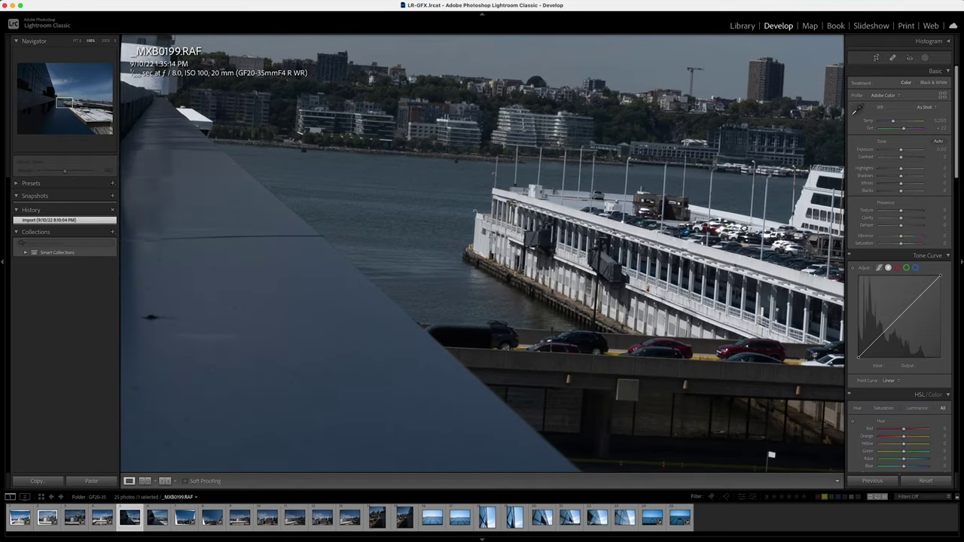
click(562, 358)
click(652, 353)
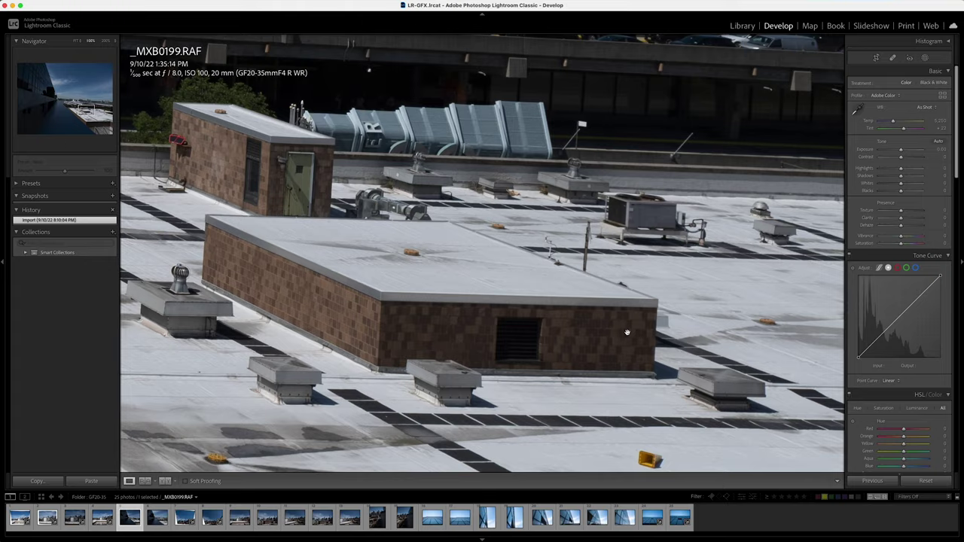
click(627, 332)
- Open the 35 mm f/8.0 photo _MXB0200.RAF and examine the cruise ship, parked cars and blue Pier 90 building at 100% magnification
click(158, 518)
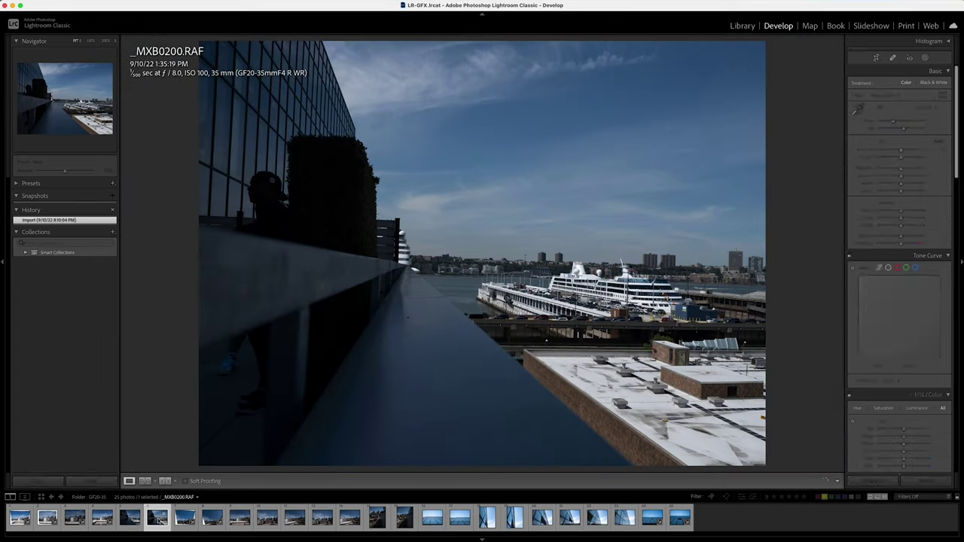
click(558, 286)
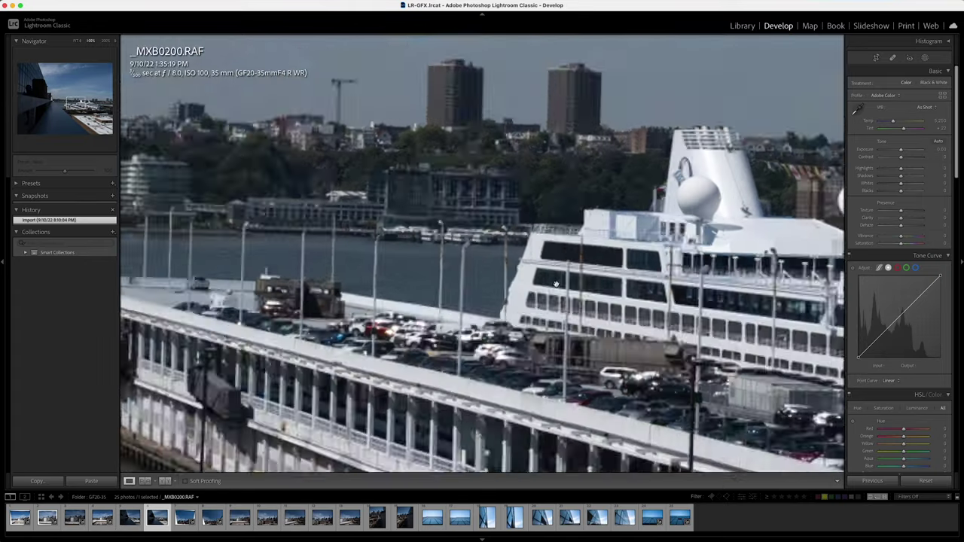
drag(661, 391, 510, 275)
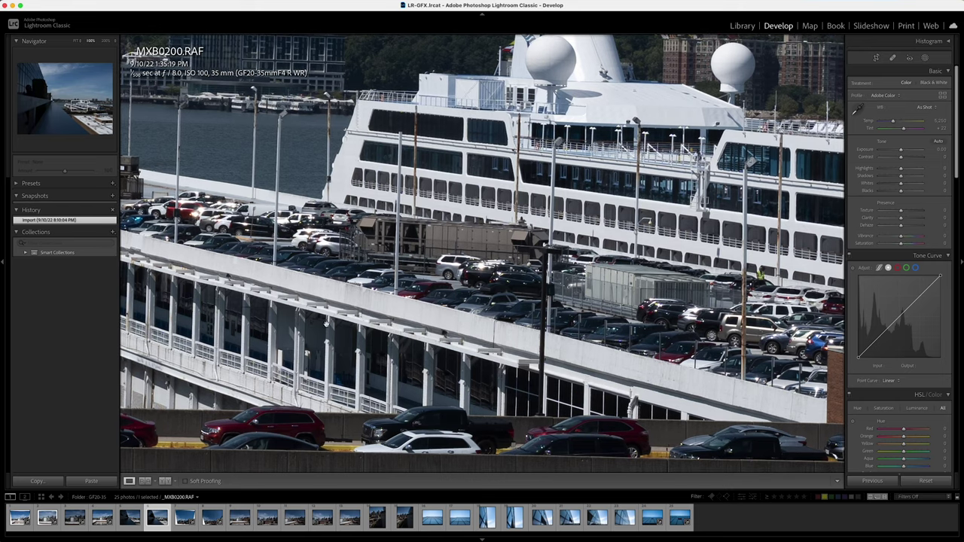
drag(327, 325, 291, 313)
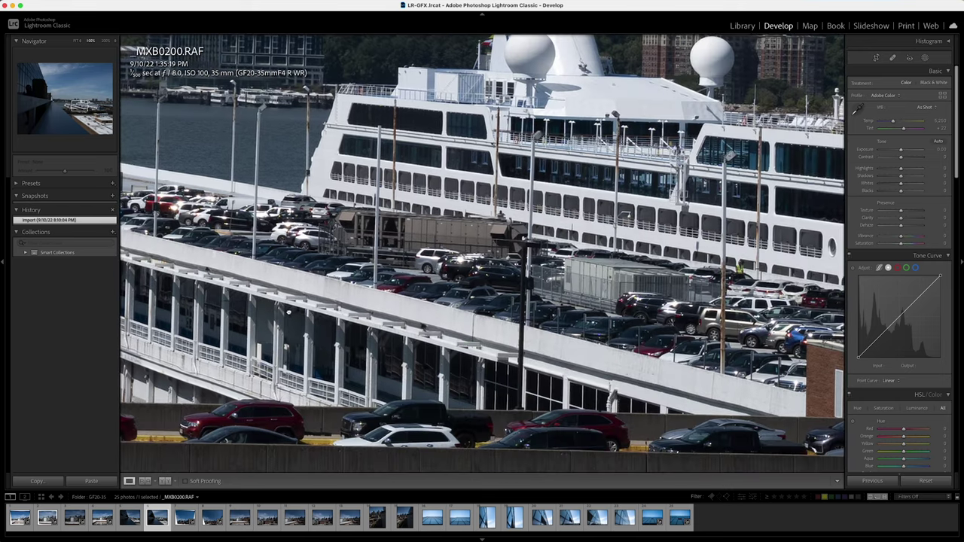
drag(708, 336, 526, 305)
drag(690, 310, 432, 279)
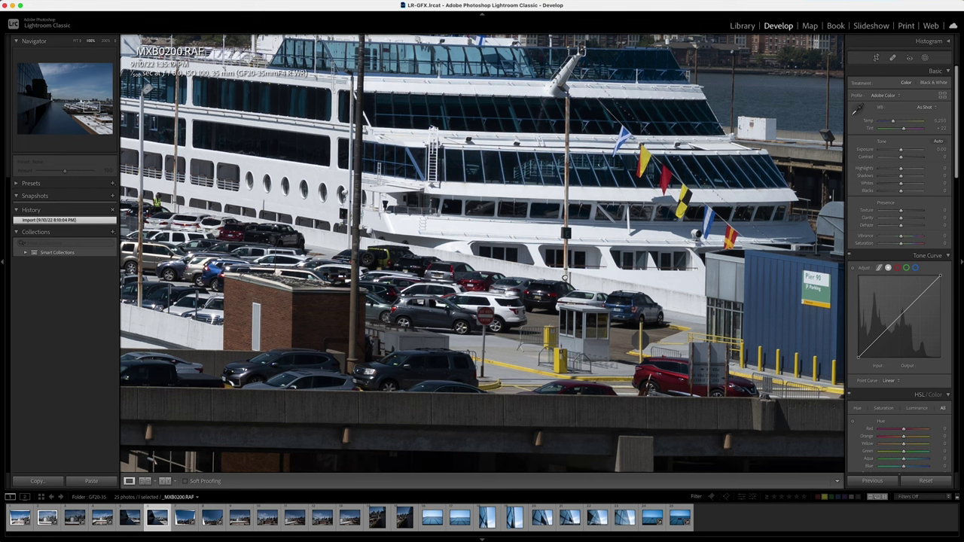
click(553, 279)
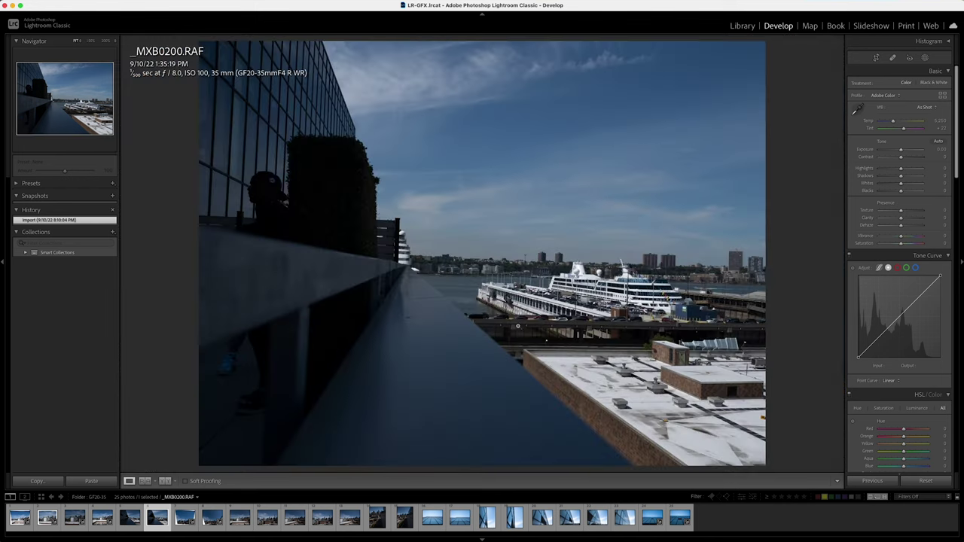
- Examine the pier's white facade and the cars on the elevated highway at 100% magnification
click(504, 318)
drag(764, 327, 439, 302)
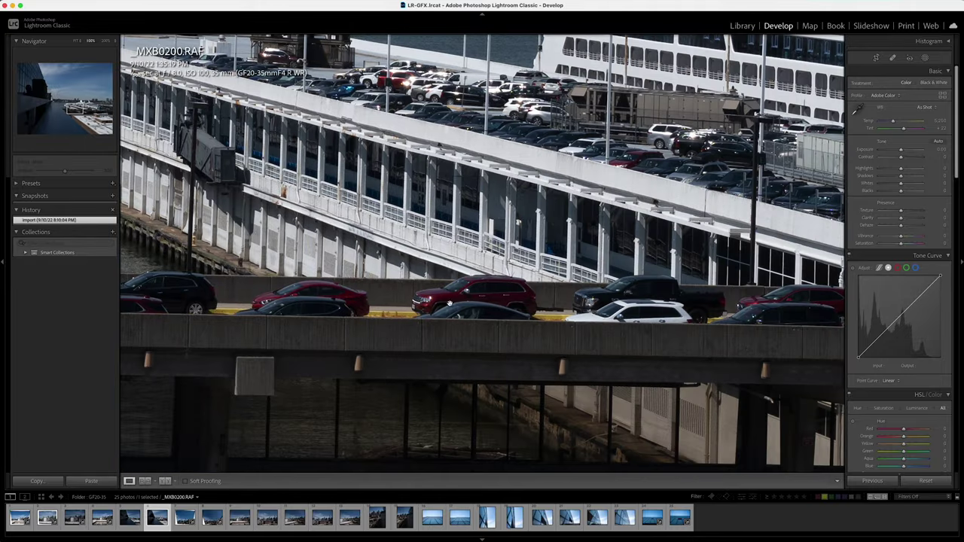
click(670, 292)
click(741, 391)
click(741, 390)
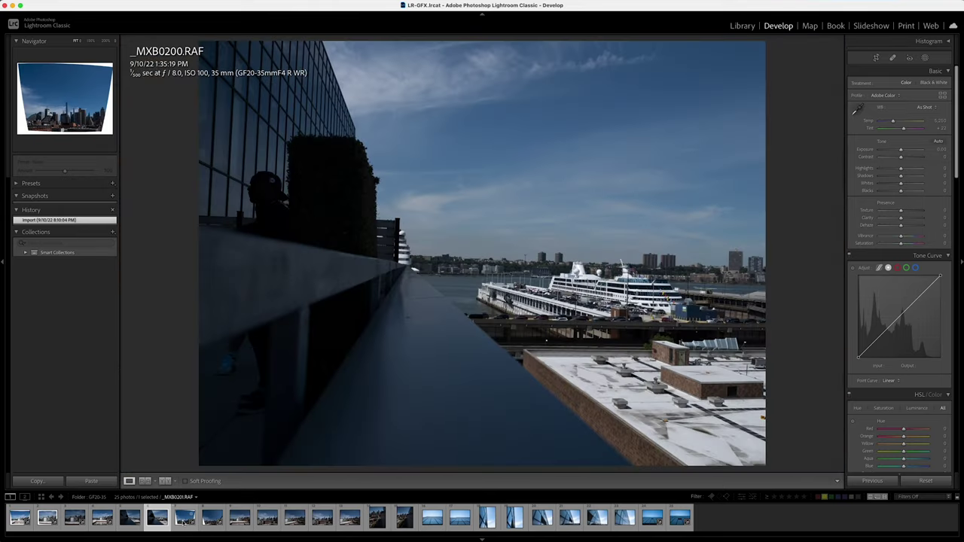
- Open the 35 mm f/8.0 photo _MXB0201.RAF and examine the stepped glass building and rooftop water tank at up to 200% magnification
click(185, 519)
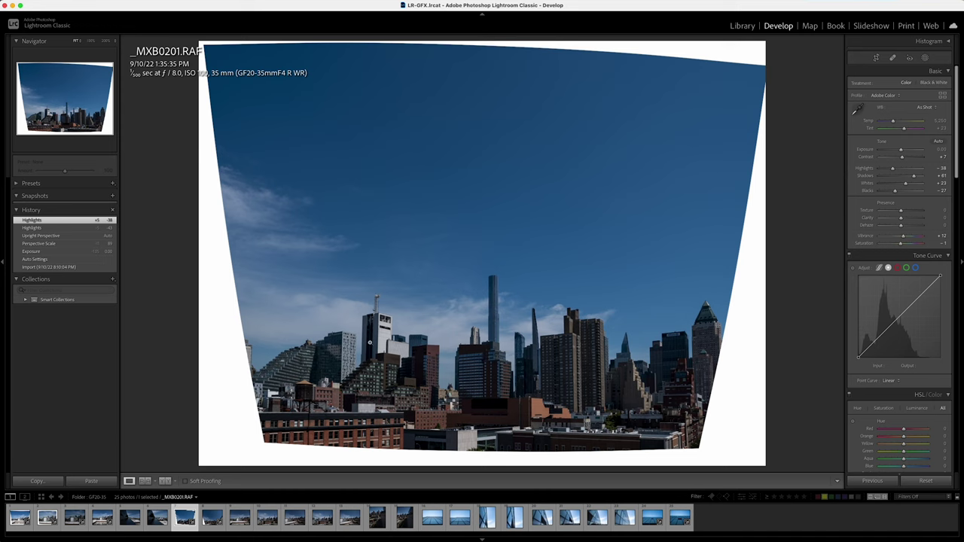
drag(300, 373, 433, 232)
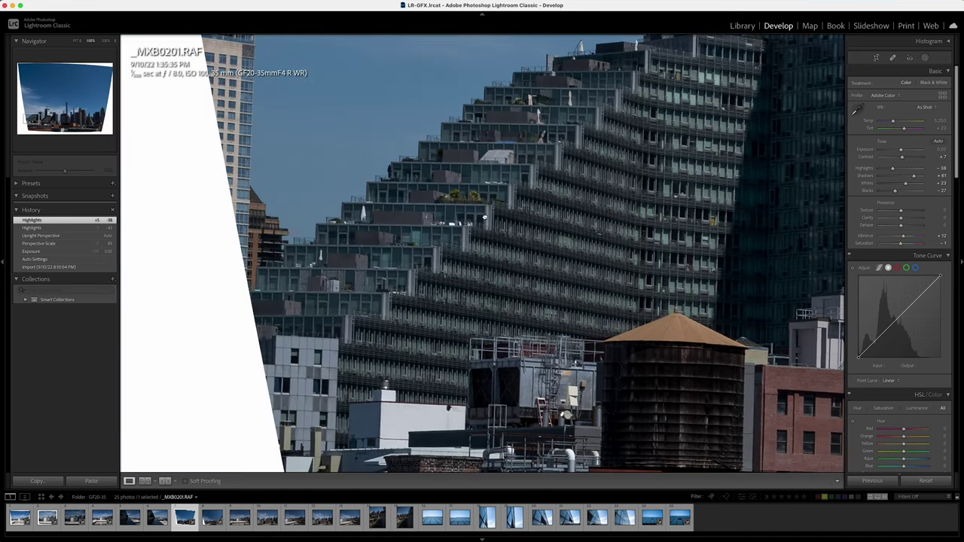
key(super+equal)
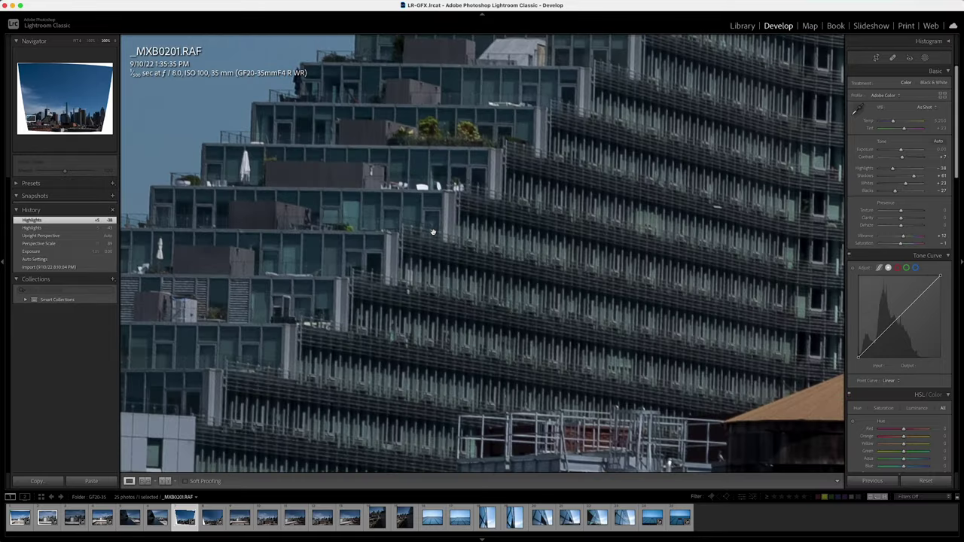
drag(684, 319, 616, 210)
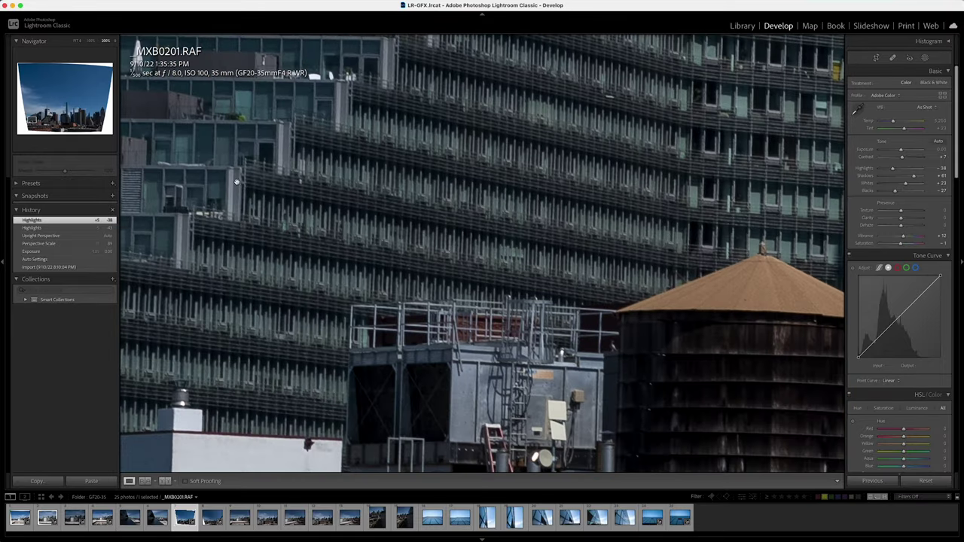
drag(621, 131, 503, 347)
drag(484, 153, 419, 291)
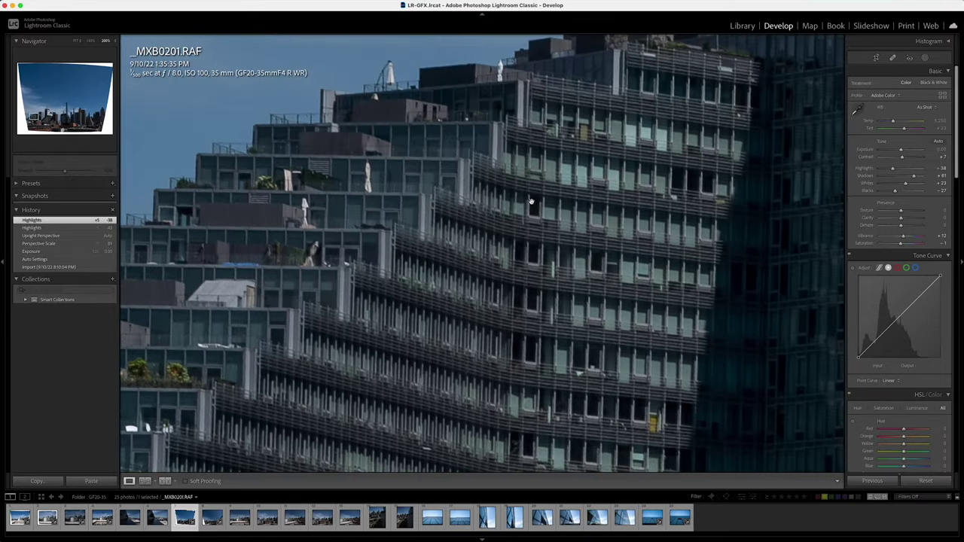
- Examine the white-panelled tower and the brown terraced building at 200% magnification, then return to 100%
drag(764, 254, 354, 189)
drag(695, 303, 308, 238)
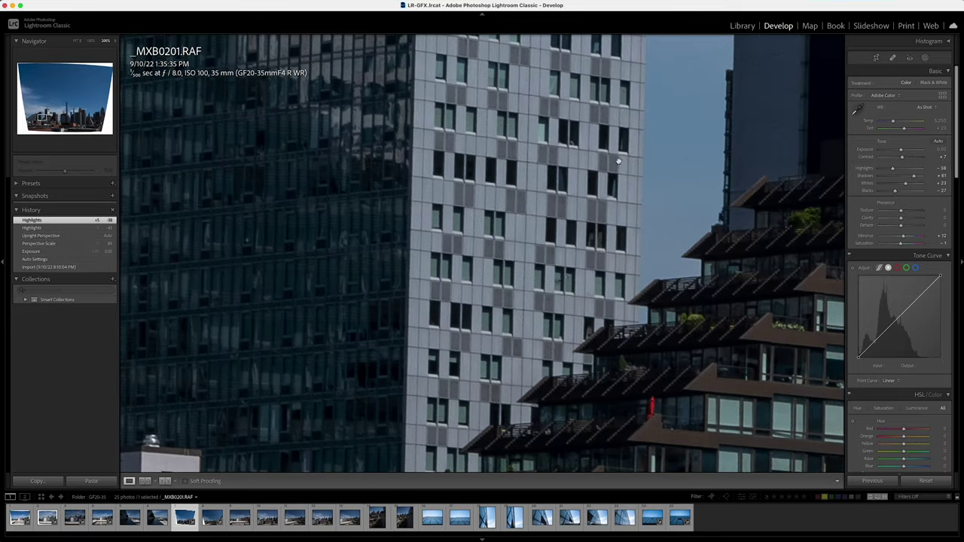
drag(618, 159, 308, 303)
drag(586, 307, 383, 113)
drag(465, 303, 679, 162)
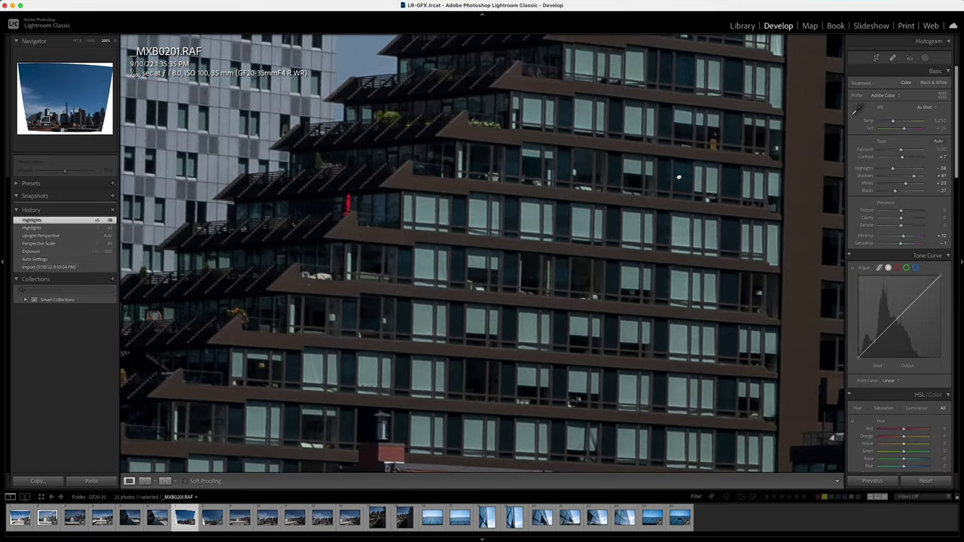
click(279, 225)
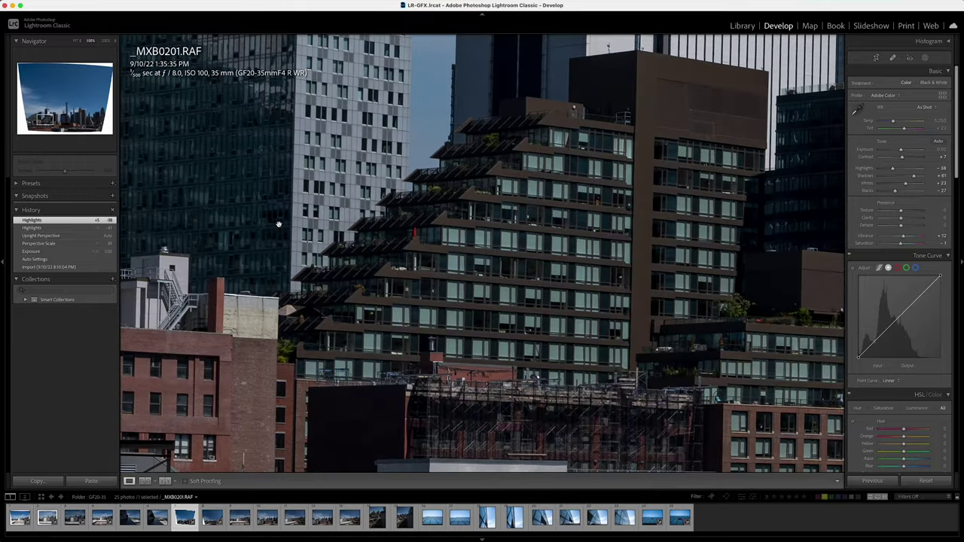
- Inspect the skyline at 100% magnification from the brown terraced building past the red tower to the Allianz tower
drag(410, 301, 553, 207)
drag(677, 293, 428, 203)
drag(756, 222, 667, 340)
drag(663, 217, 516, 380)
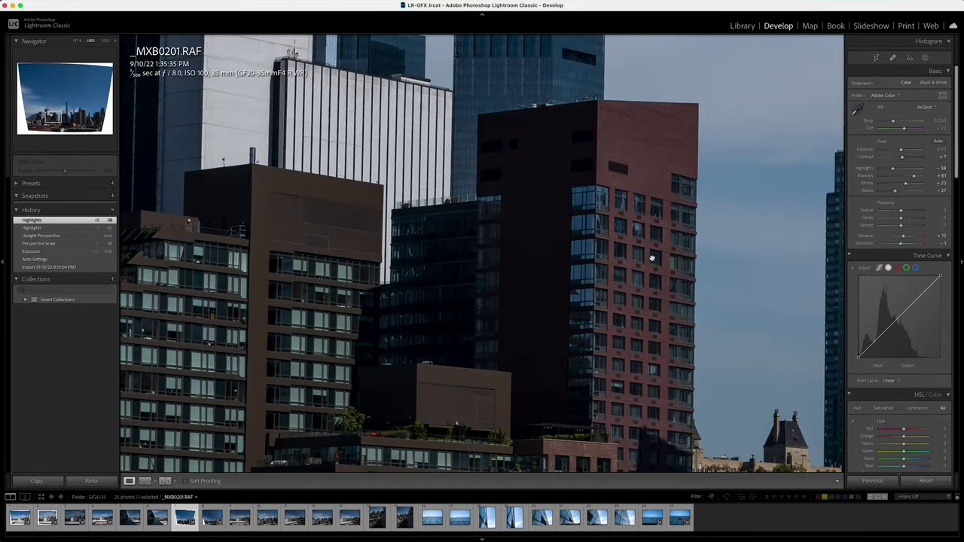
drag(653, 259, 285, 168)
drag(615, 192, 303, 324)
drag(581, 197, 350, 225)
drag(673, 354, 581, 118)
drag(691, 216, 338, 181)
drag(675, 171, 463, 344)
drag(483, 218, 500, 392)
drag(314, 382, 531, 324)
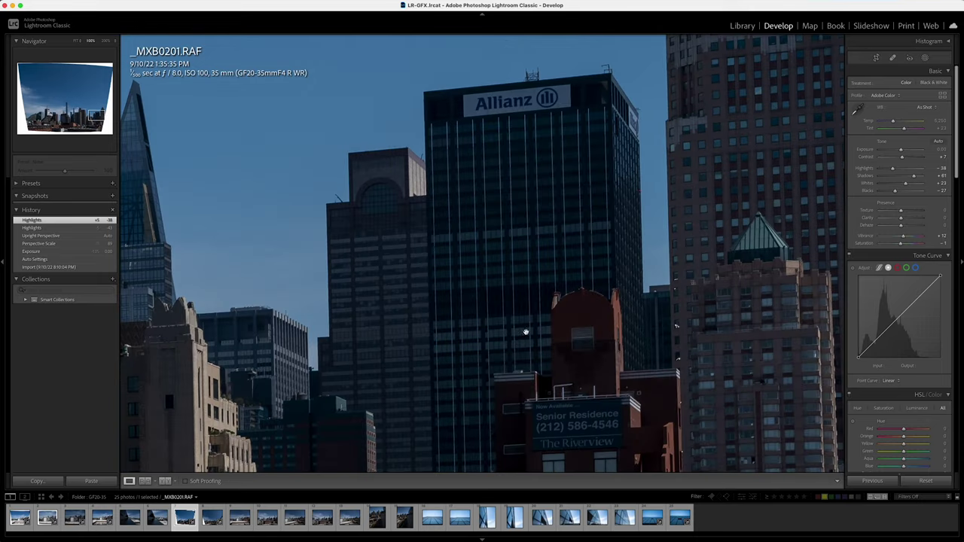
click(526, 335)
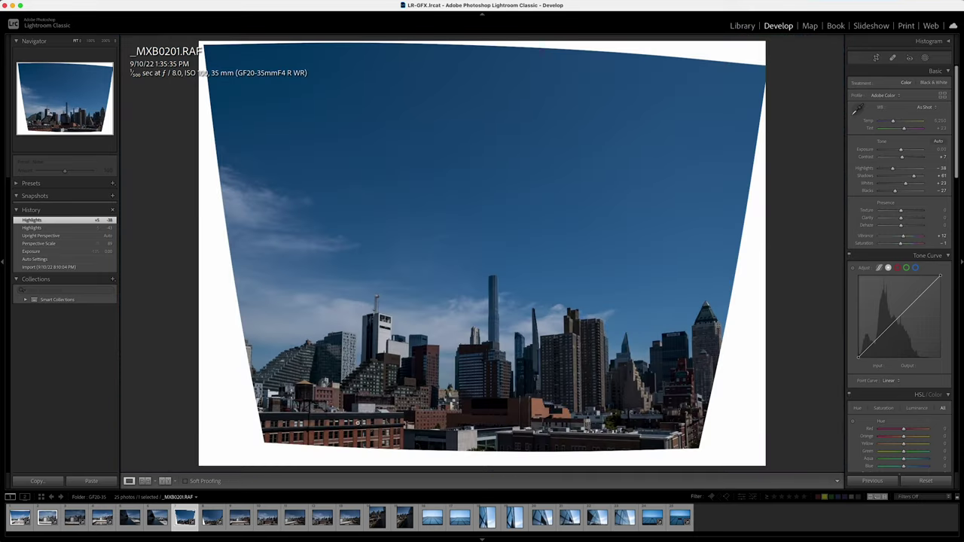
- Examine the foreground red brick buildings, wooden water tank and stepped glass building in _MXB0201.RAF at 100% magnification
click(395, 437)
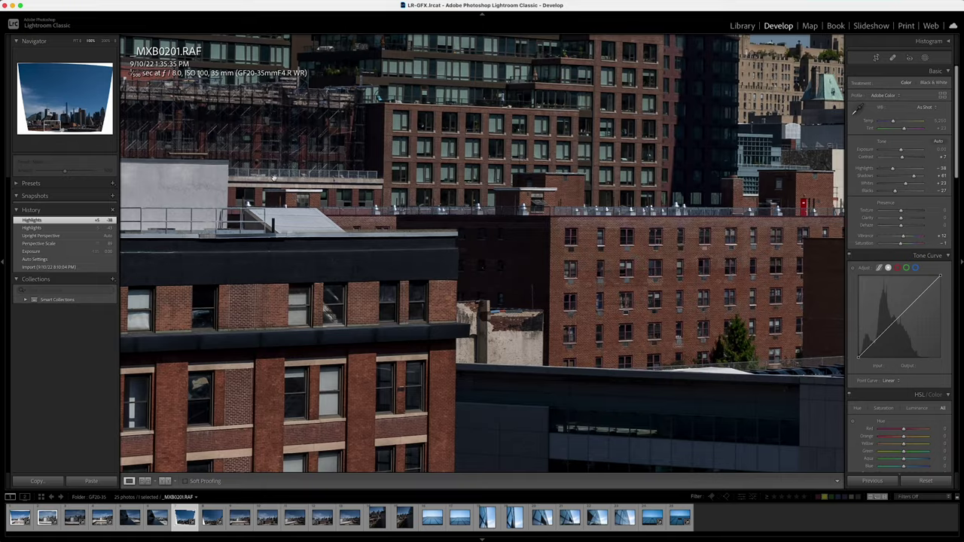
drag(276, 179, 598, 265)
drag(192, 206, 518, 306)
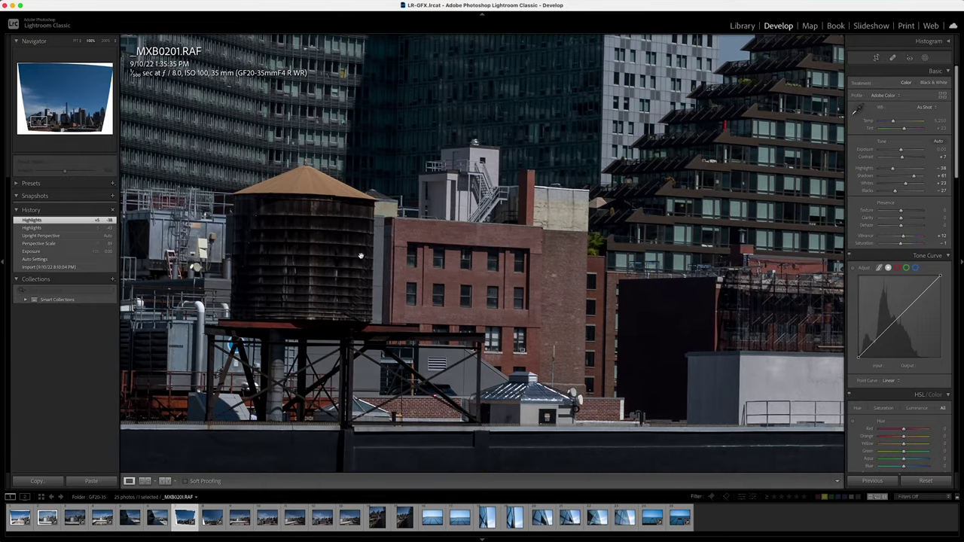
drag(249, 107, 550, 296)
click(553, 220)
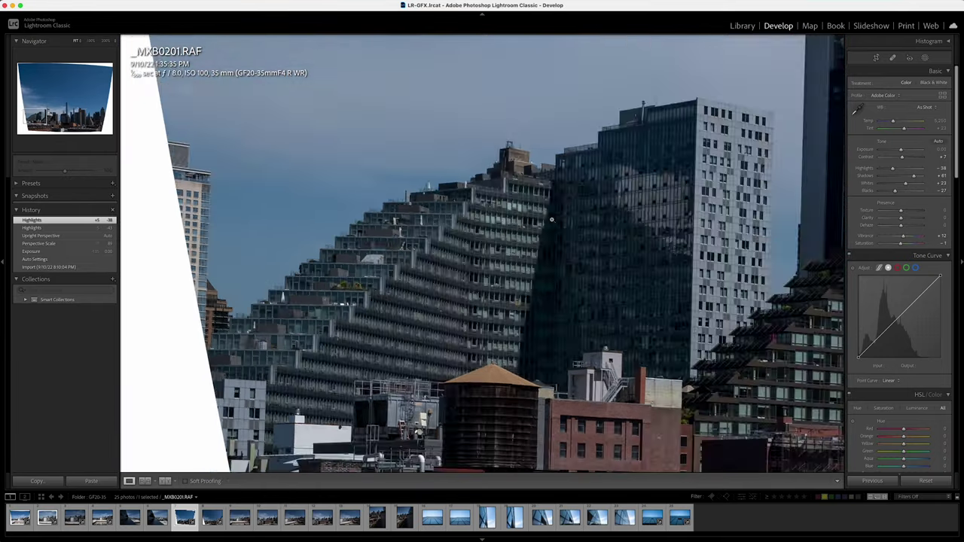
- Open the 20 mm f/8.0 photo _MXB0202.RAF and examine the brown apartment tower, stepped building and neighbouring towers at 100% magnification
key(Right)
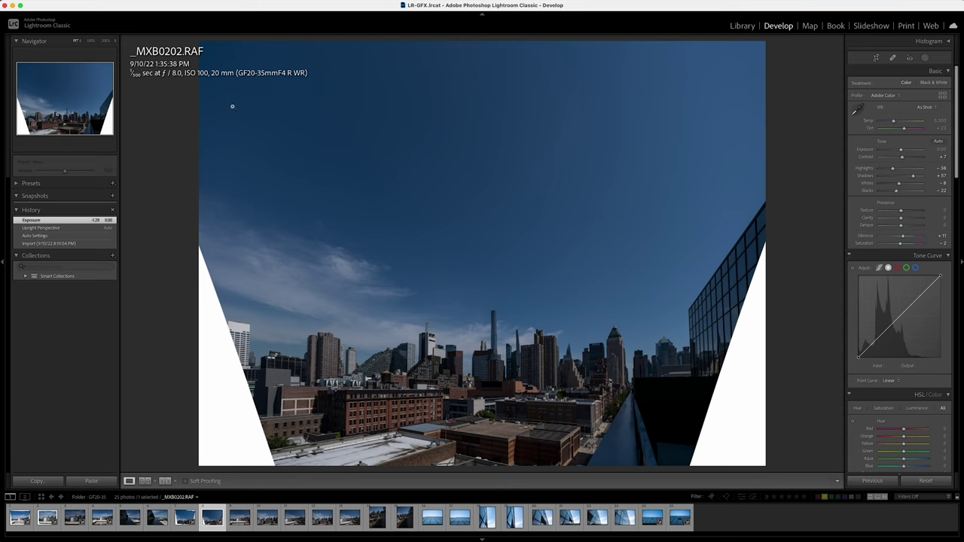
click(316, 350)
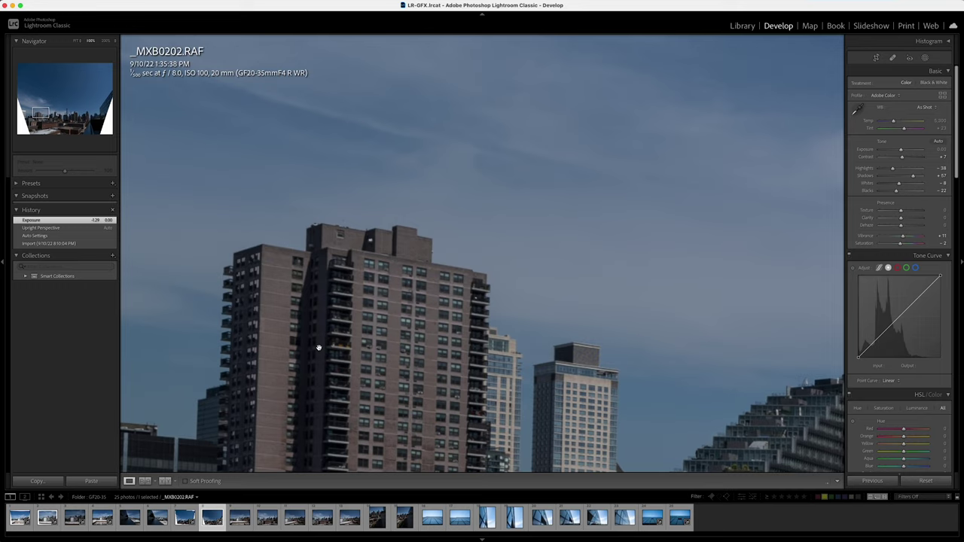
drag(394, 427, 427, 273)
drag(631, 462, 586, 278)
drag(793, 332, 320, 316)
scroll(652, 233, up, 5)
scroll(602, 278, right, 10)
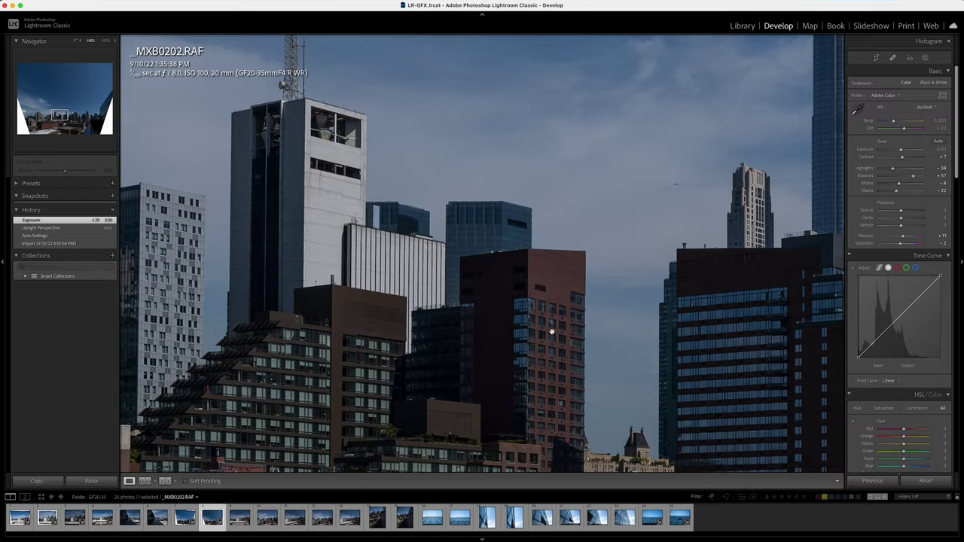
- Examine the rest of the _MXB0202.RAF skyline at 100% magnification, from the red tower past the Allianz and pyramid-topped towers
drag(552, 332, 223, 244)
drag(597, 260, 275, 349)
drag(630, 225, 303, 256)
drag(620, 287, 299, 277)
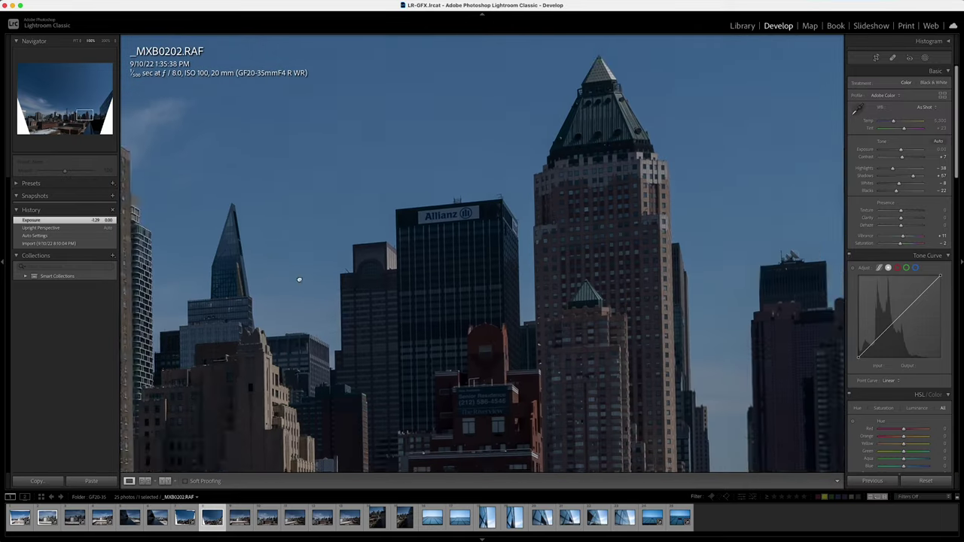
drag(377, 272, 190, 266)
drag(590, 328, 168, 254)
drag(540, 381, 446, 422)
drag(513, 171, 469, 414)
drag(522, 110, 513, 171)
- Browse from _MXB0203.RAF to the 35 mm f/4.0 photo _MXB0208.RAF and examine its street intersection at 100% magnification
click(238, 519)
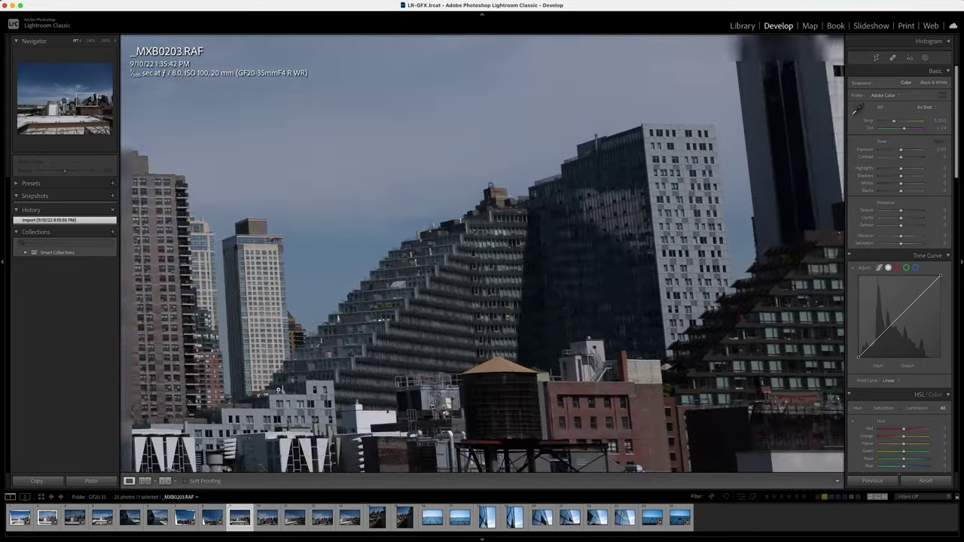
click(277, 390)
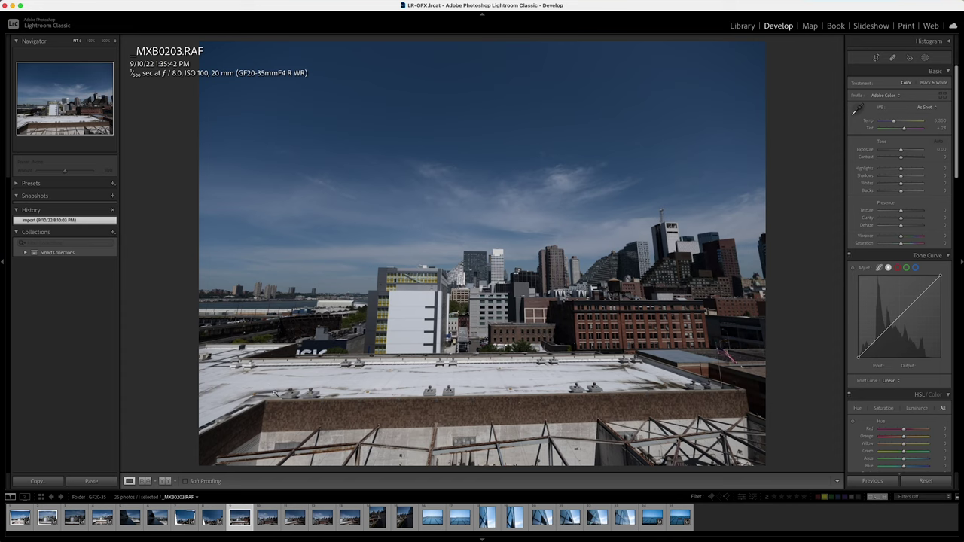
click(350, 519)
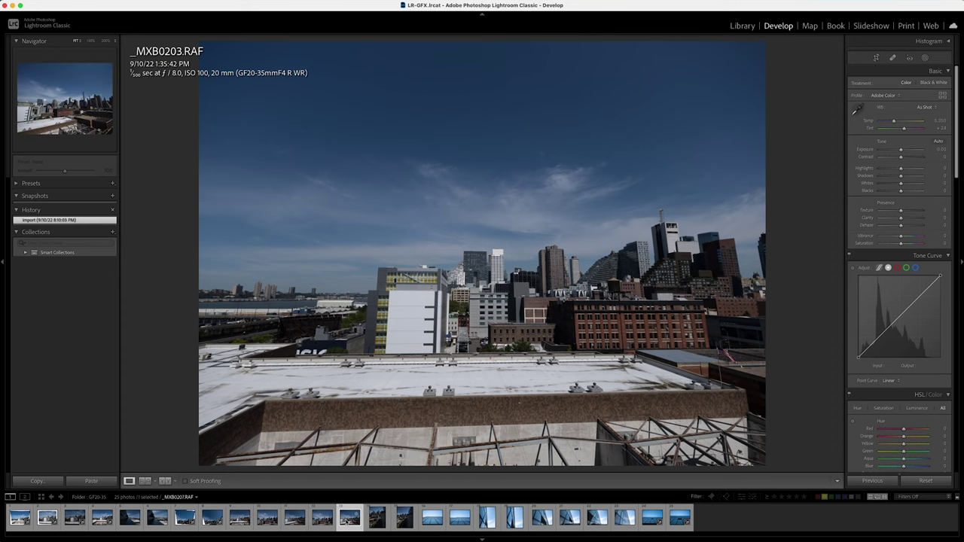
click(376, 519)
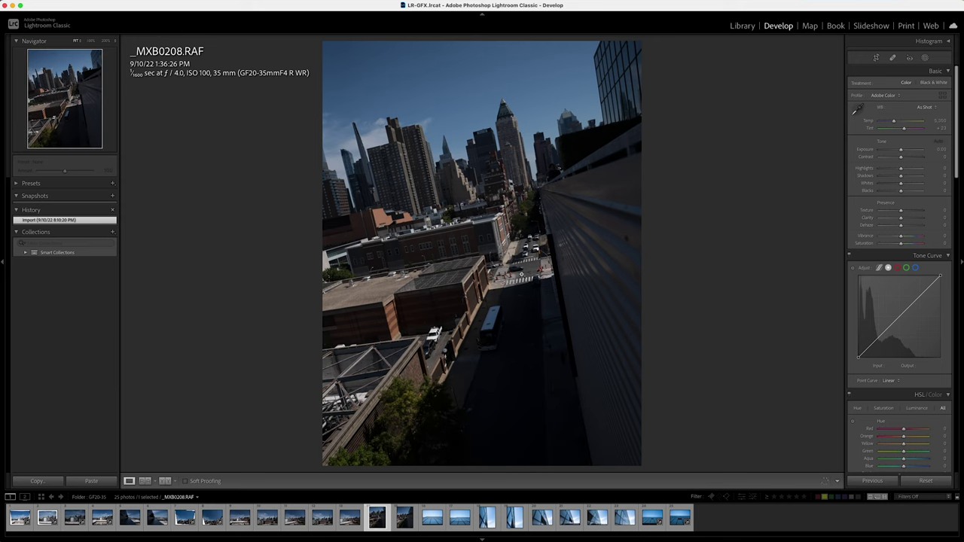
click(536, 249)
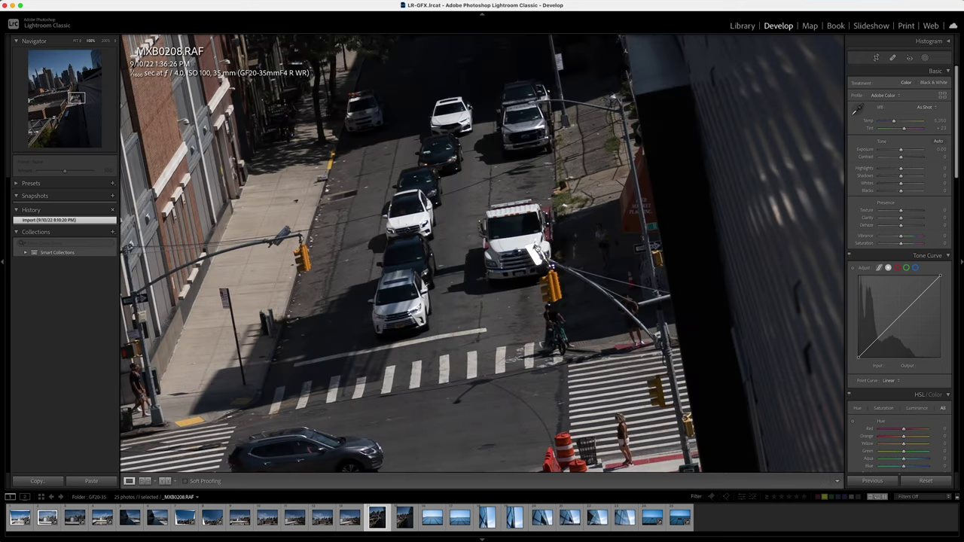
- Examine the parked cars, crosswalks, orange construction barrels and brick building corner in _MXB0208.RAF at 100% magnification
drag(528, 194, 524, 250)
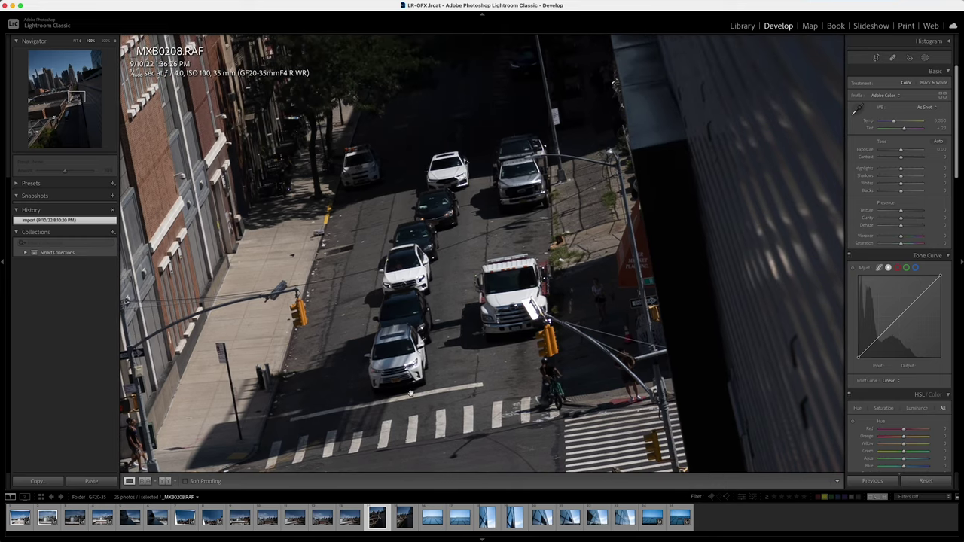
drag(411, 394, 481, 209)
drag(272, 302, 620, 195)
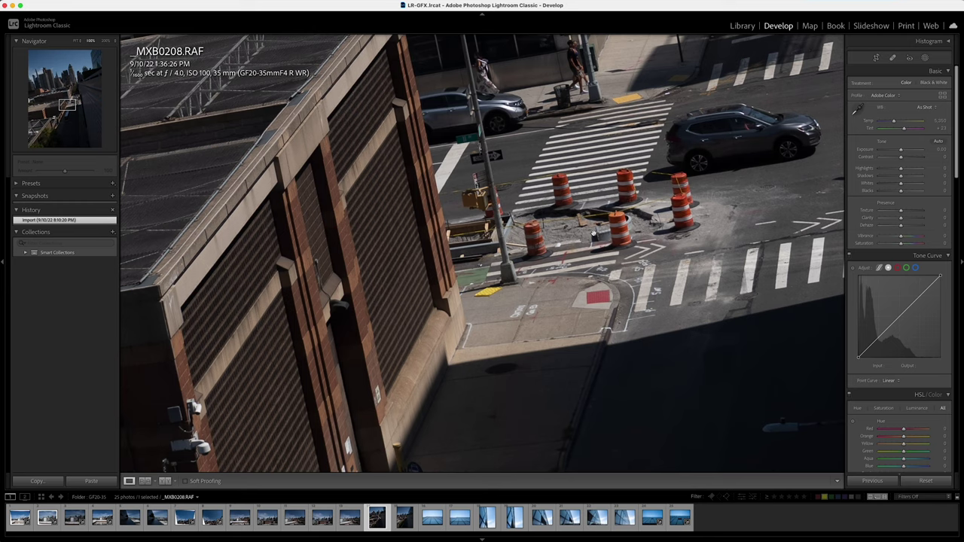
click(578, 214)
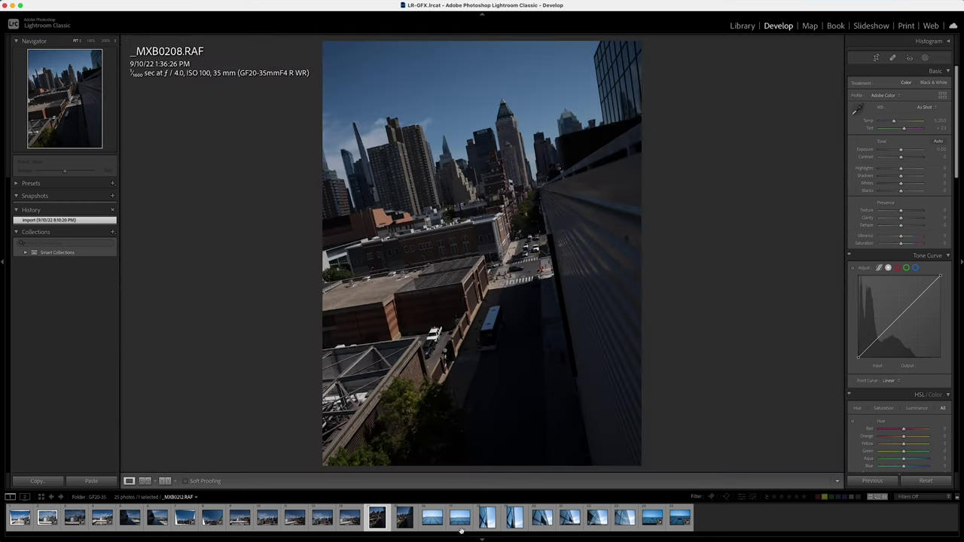
- Open the 35 mm f/4.0 photo _MXB0210.RAF and examine the middle of the glass facade at 100% magnification
click(426, 519)
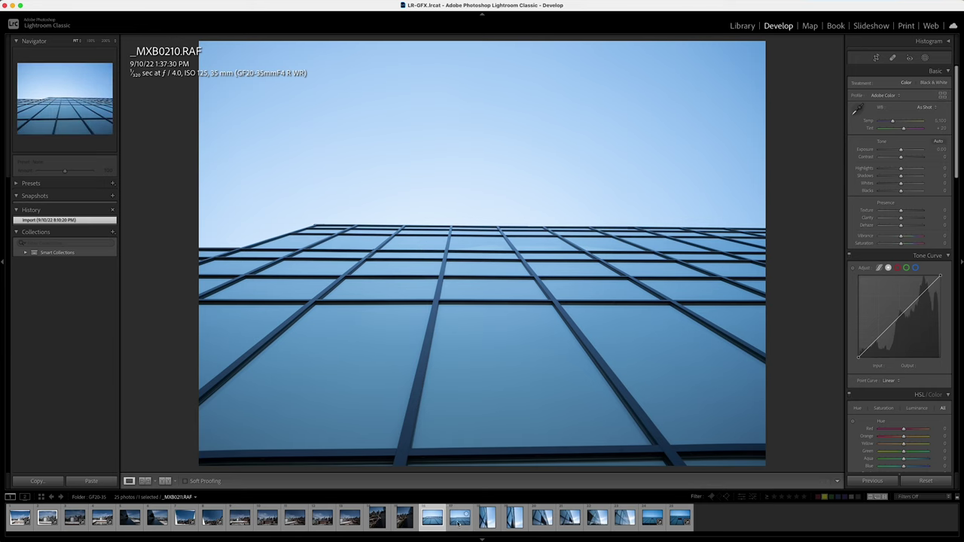
click(501, 249)
drag(334, 146, 604, 85)
drag(475, 339, 551, 138)
drag(476, 306, 536, 141)
click(339, 143)
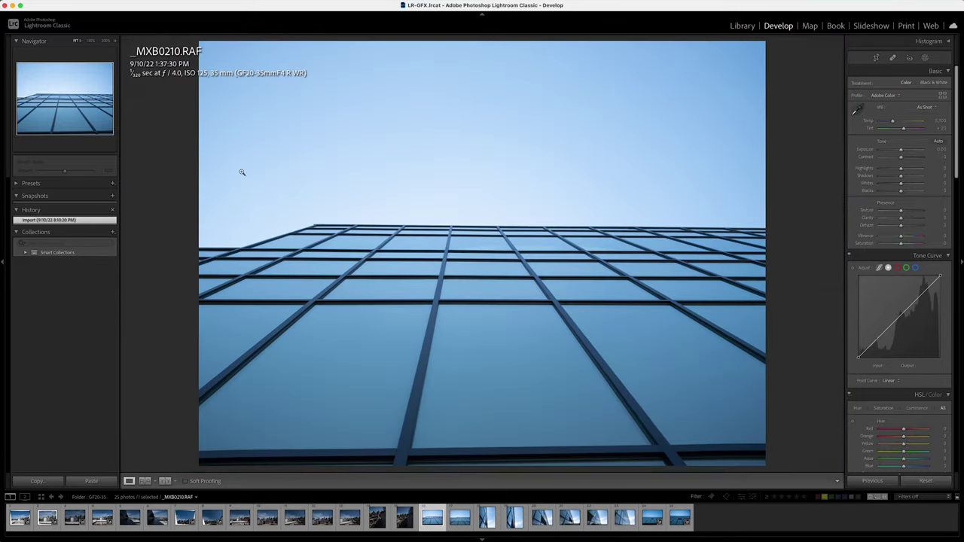
- Examine the left edge of the facade and its upper roof corner in _MXB0210.RAF at 100% magnification
click(255, 242)
drag(284, 327, 611, 230)
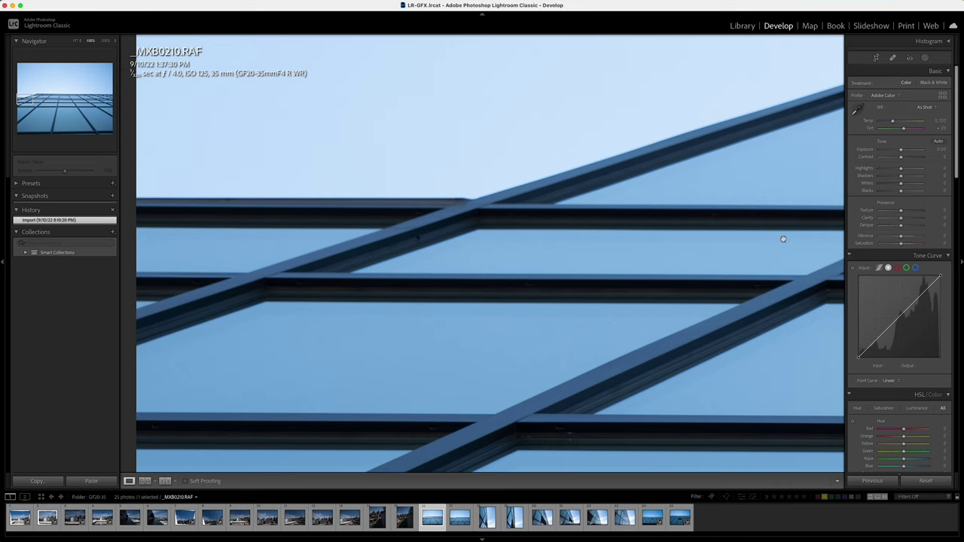
drag(784, 213, 392, 341)
drag(704, 120, 430, 190)
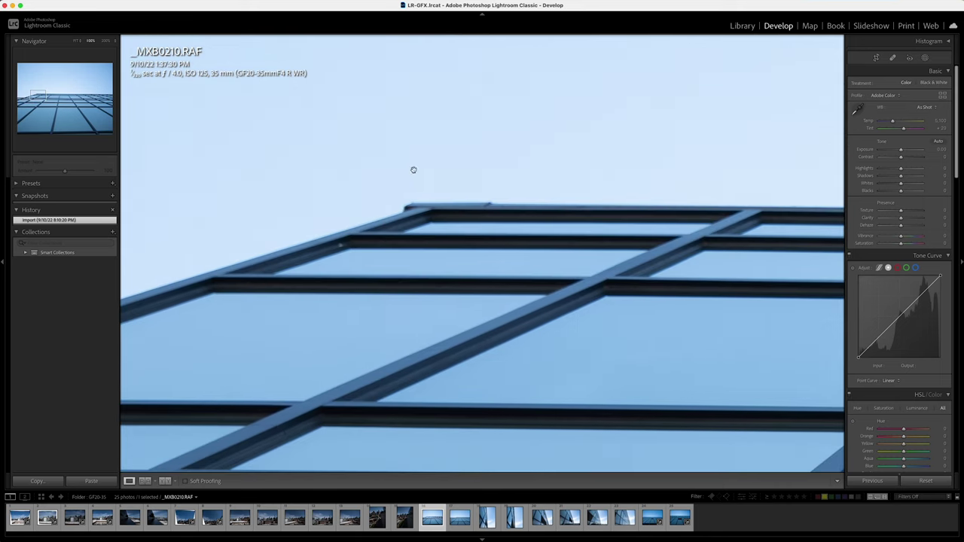
click(420, 195)
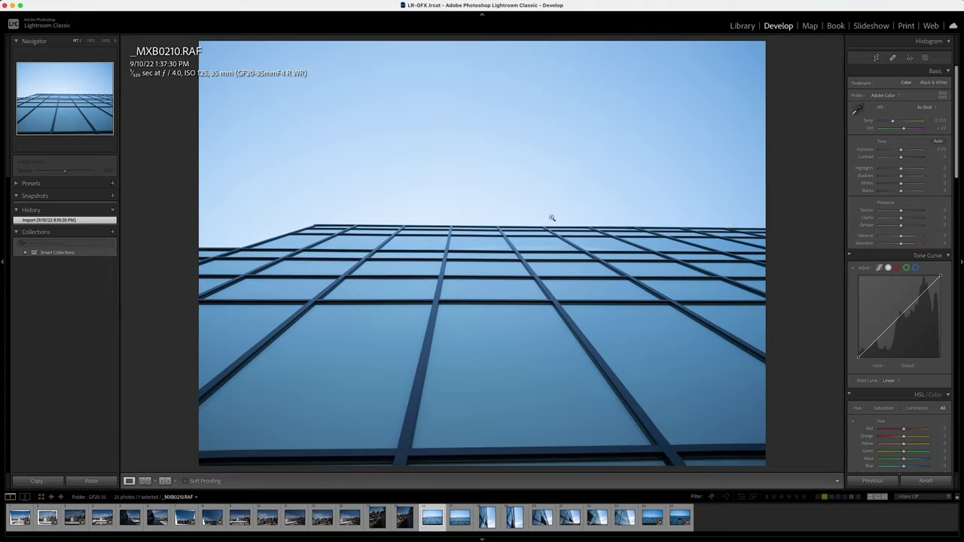
- Compare the right-hand roofline of _MXB0210.RAF with the central window frames at 100% magnification
click(752, 225)
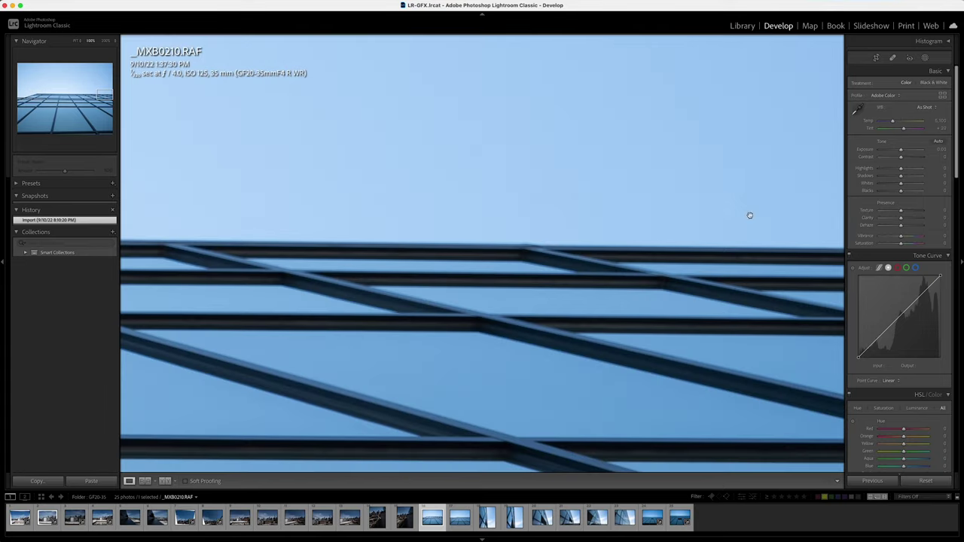
click(420, 258)
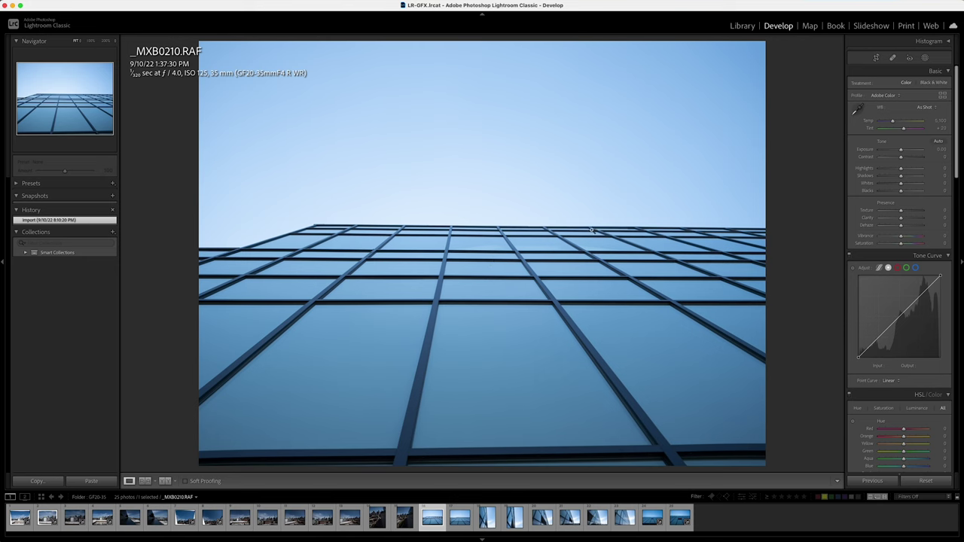
click(734, 226)
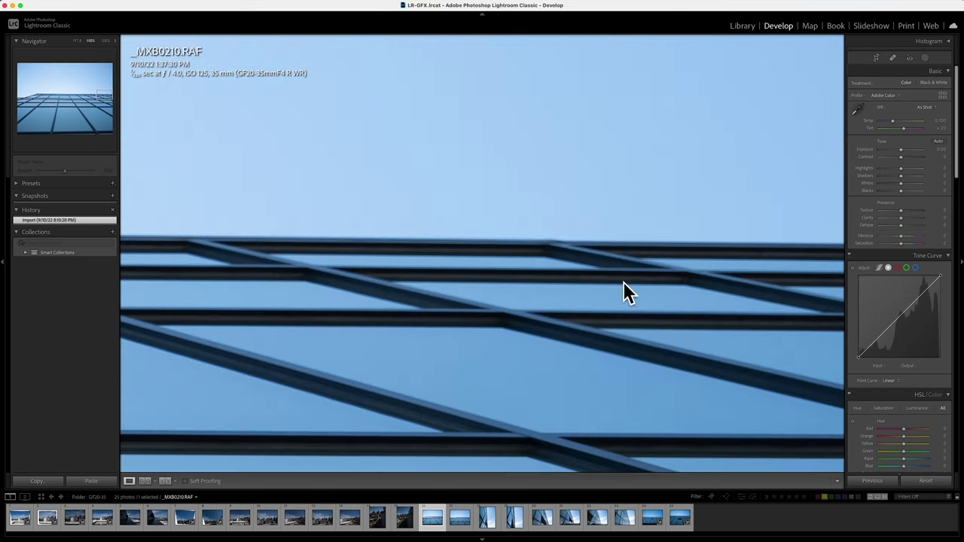
click(677, 260)
click(483, 234)
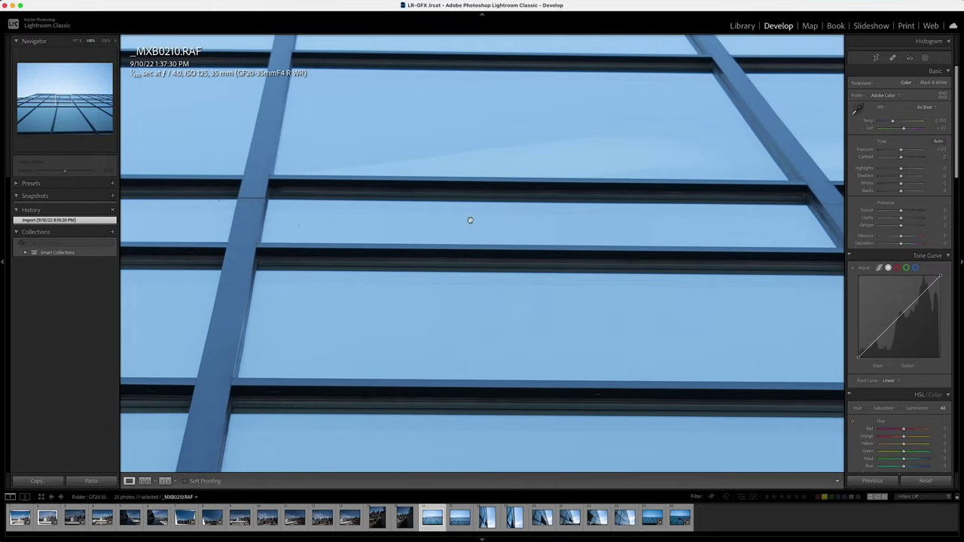
click(491, 238)
- Open the 20 mm f/4.0 photo _MXB0211.RAF and examine the roofline from the left to the right edge at 100% magnification
click(458, 519)
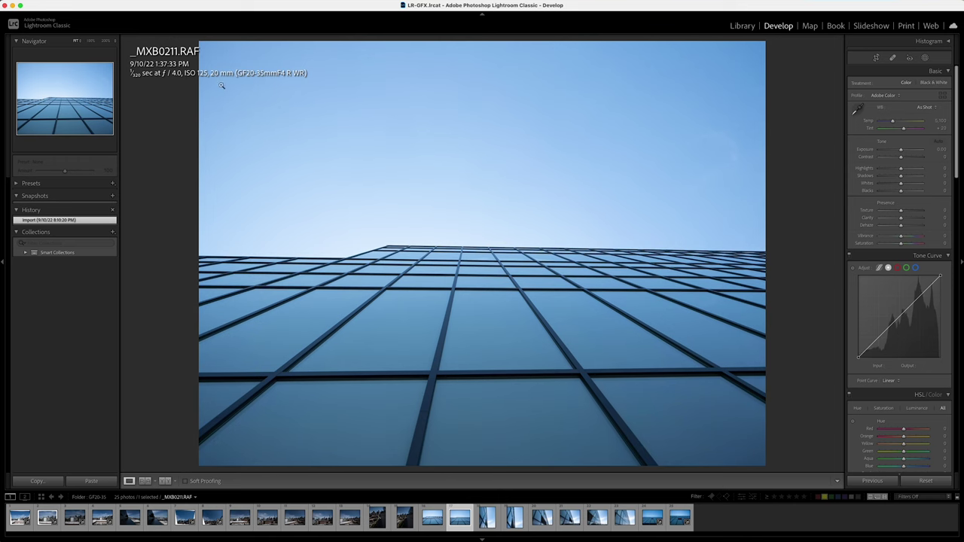
click(205, 266)
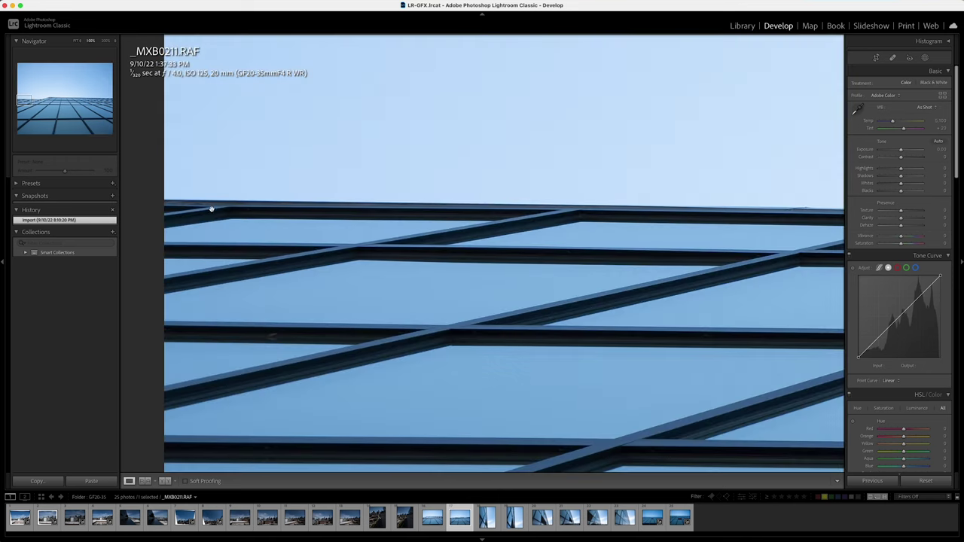
mouse_move(566, 226)
mouse_down()
mouse_move(387, 248)
mouse_move(43, 207)
mouse_move(144, 263)
mouse_up()
drag(656, 216, 293, 179)
scroll(654, 179, right, 8)
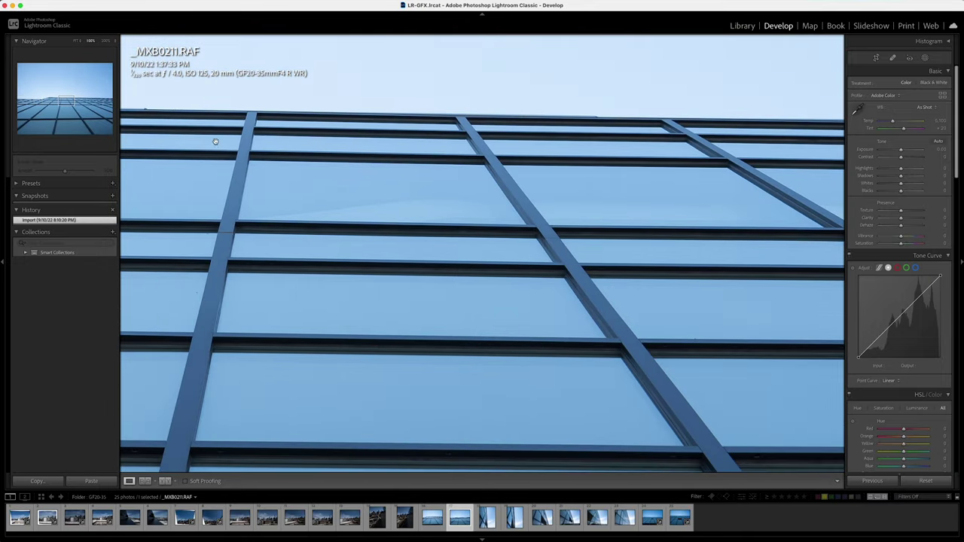
scroll(640, 200, right, 10)
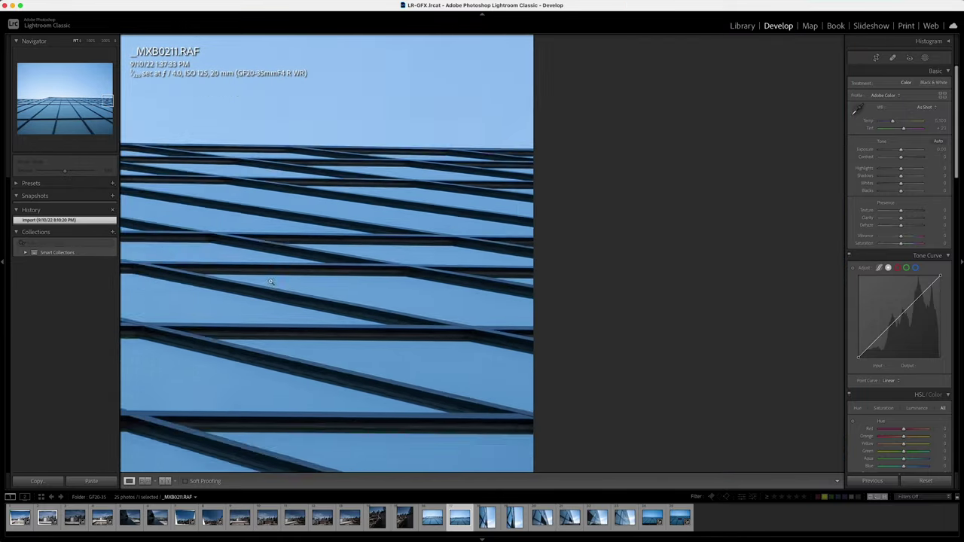
click(272, 284)
- Examine the lower-left frame joint, left edge and right-hand roofline of the facade in _MXB0211.RAF up close
click(337, 390)
drag(179, 326, 504, 266)
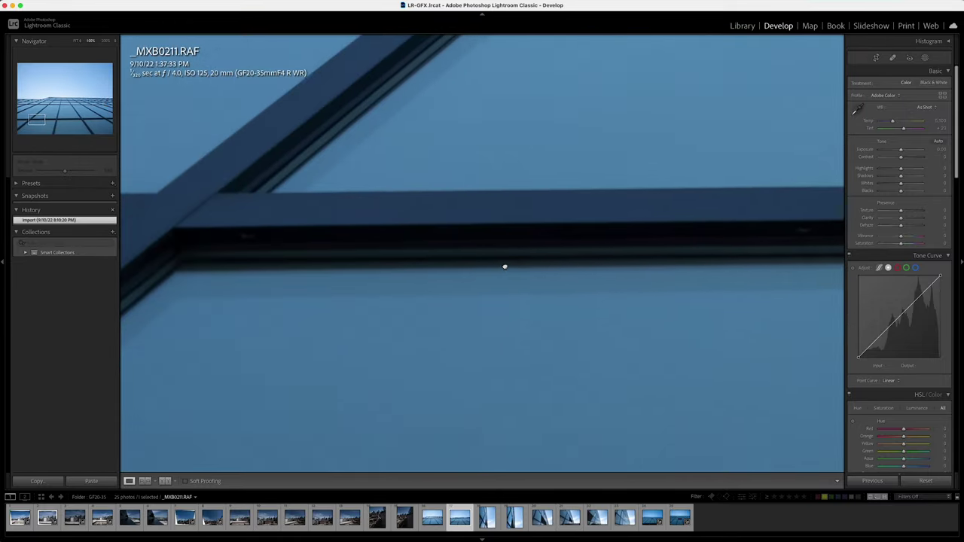
click(412, 237)
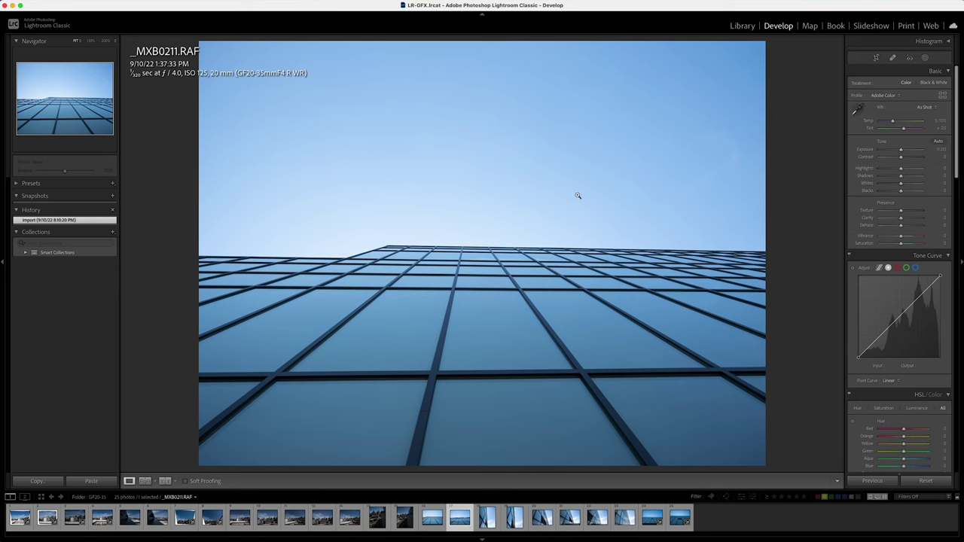
click(227, 269)
drag(211, 258, 426, 205)
click(426, 205)
click(748, 268)
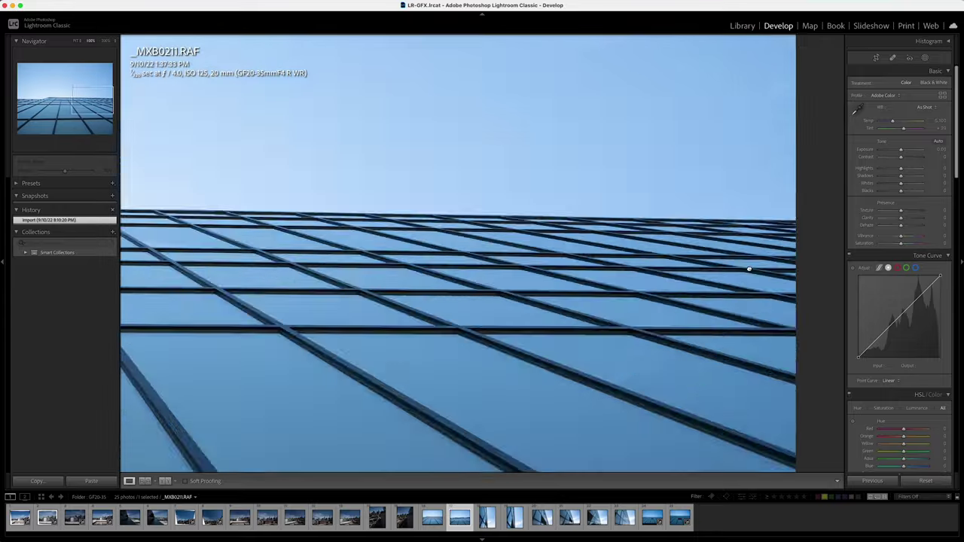
click(752, 266)
- Open the 20 mm f/4.0 photo _MXB0212.RAF and examine the louvres and receding building edge at 100% magnification
click(487, 518)
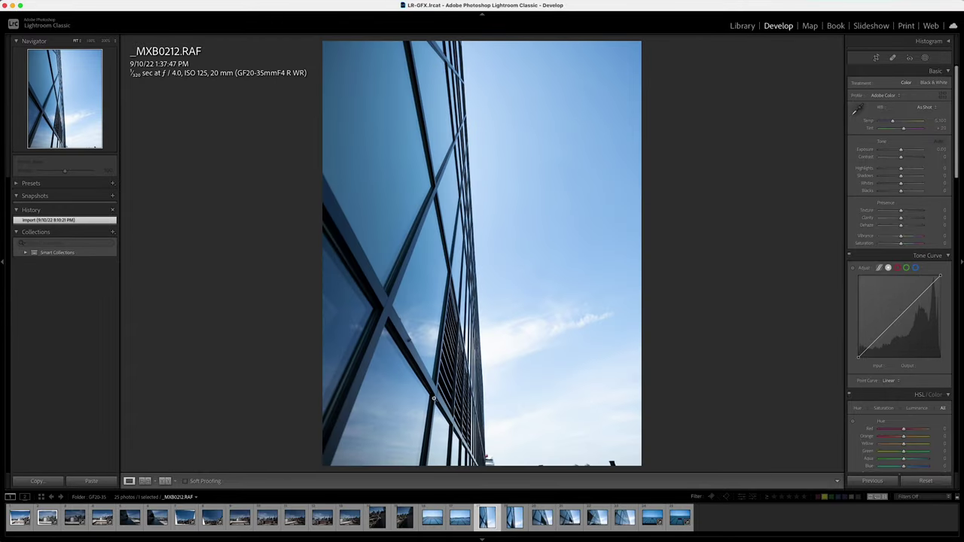
click(464, 424)
drag(477, 334, 259, 228)
drag(460, 303, 454, 151)
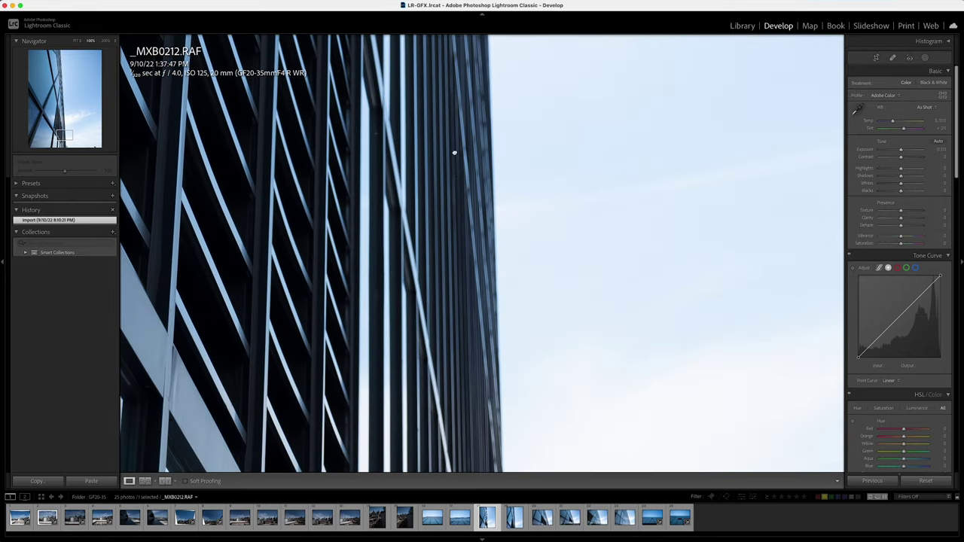
drag(547, 372, 581, 224)
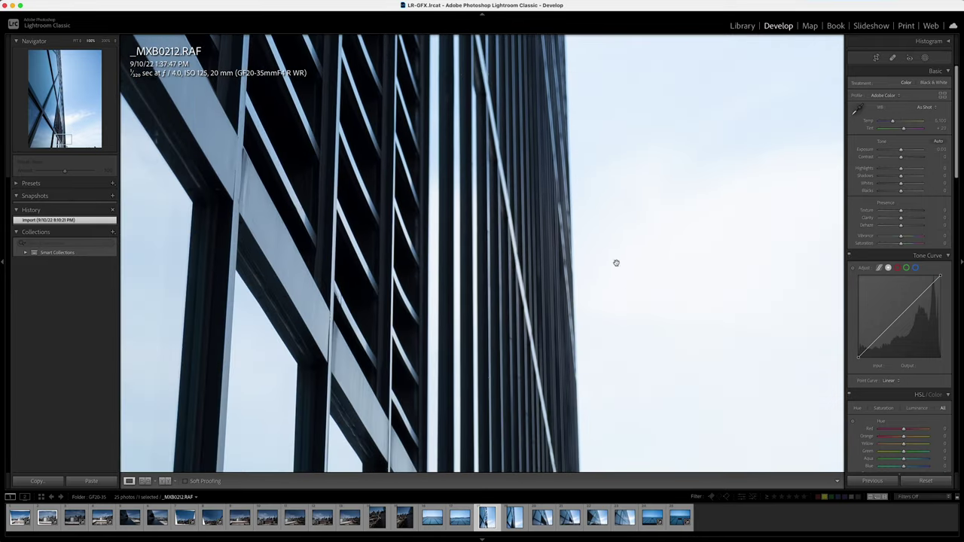
drag(441, 129, 502, 235)
click(503, 236)
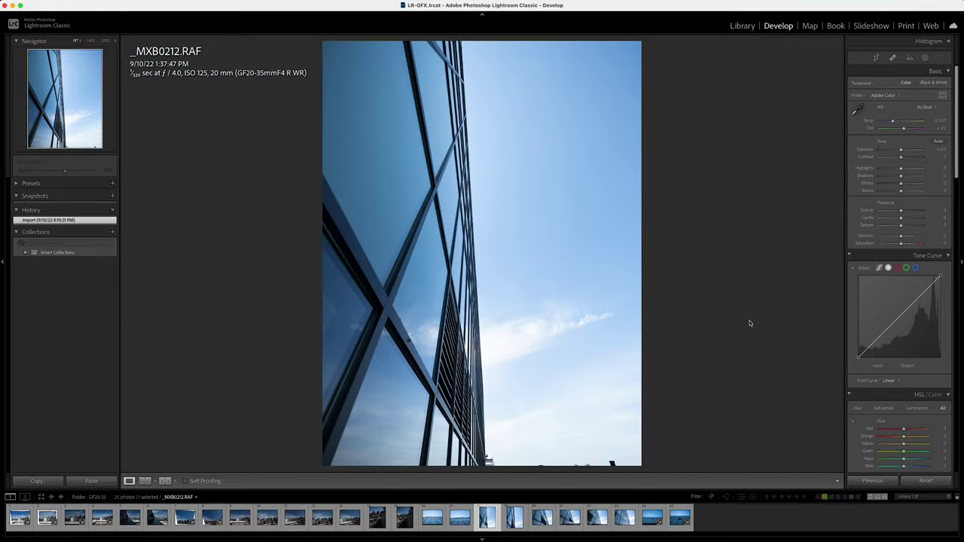
- Examine the insect on the diagonal frame and the crossing beams near the top of _MXB0212.RAF at 100% magnification
click(415, 343)
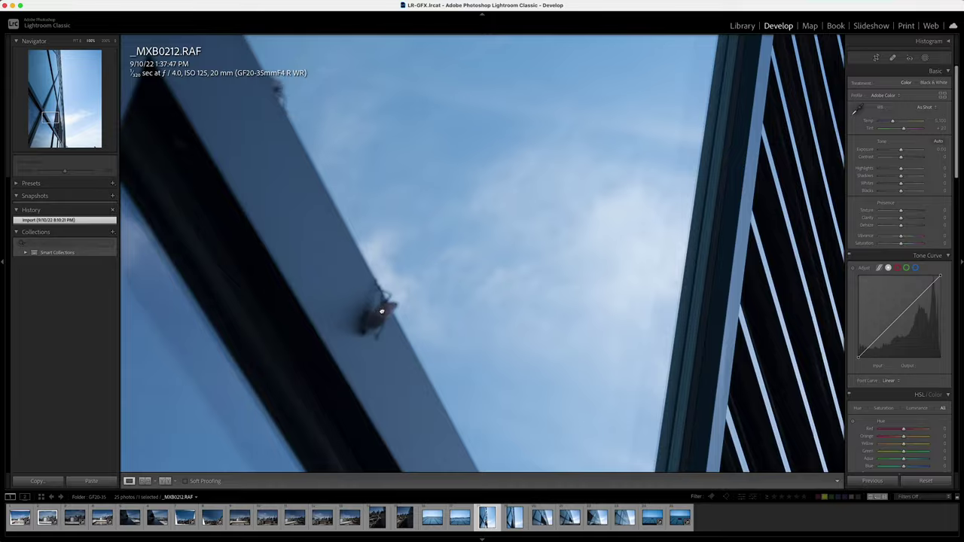
click(381, 312)
drag(455, 66, 419, 239)
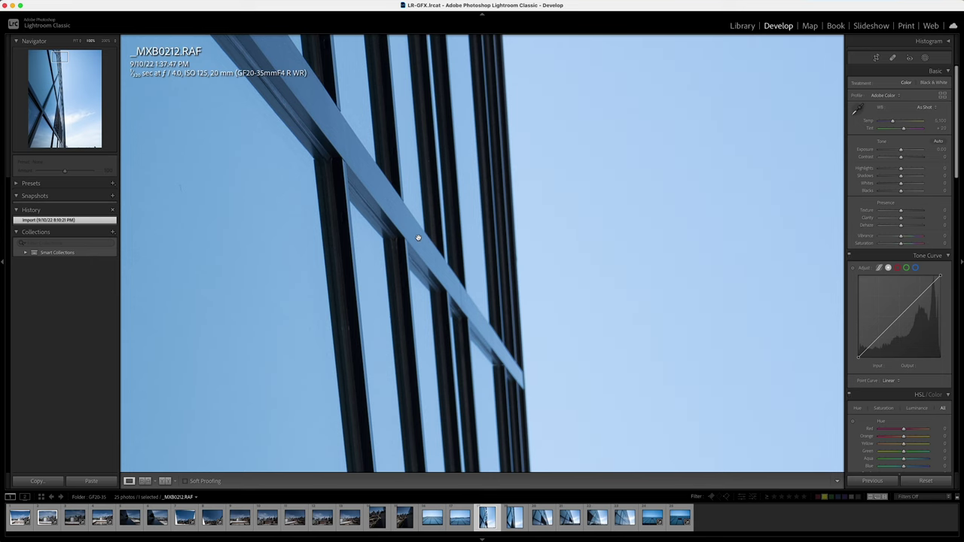
drag(413, 217, 388, 196)
click(388, 196)
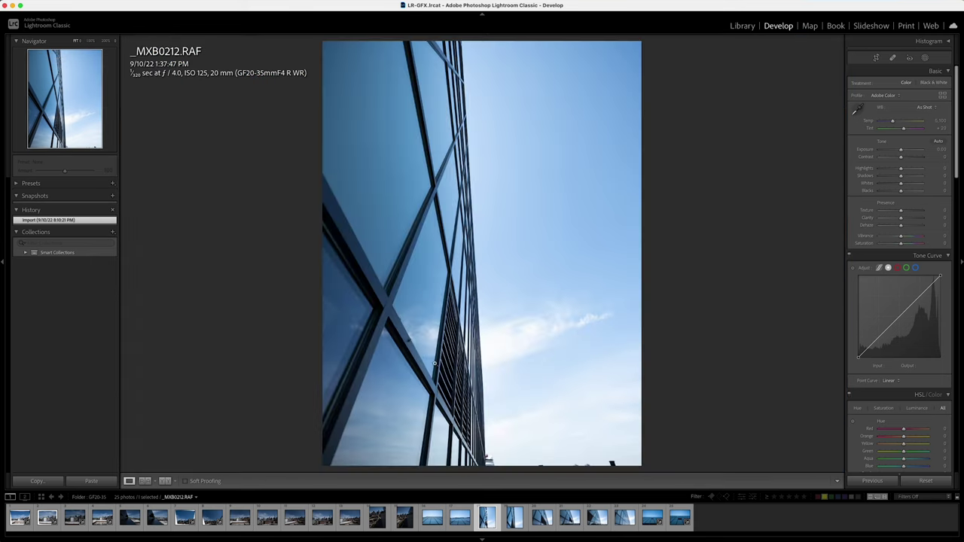
- Open the 35 mm f/4.0 photo _MXB0213.RAF and examine the receding building edge down to the photo's bottom at 100% magnification
click(512, 518)
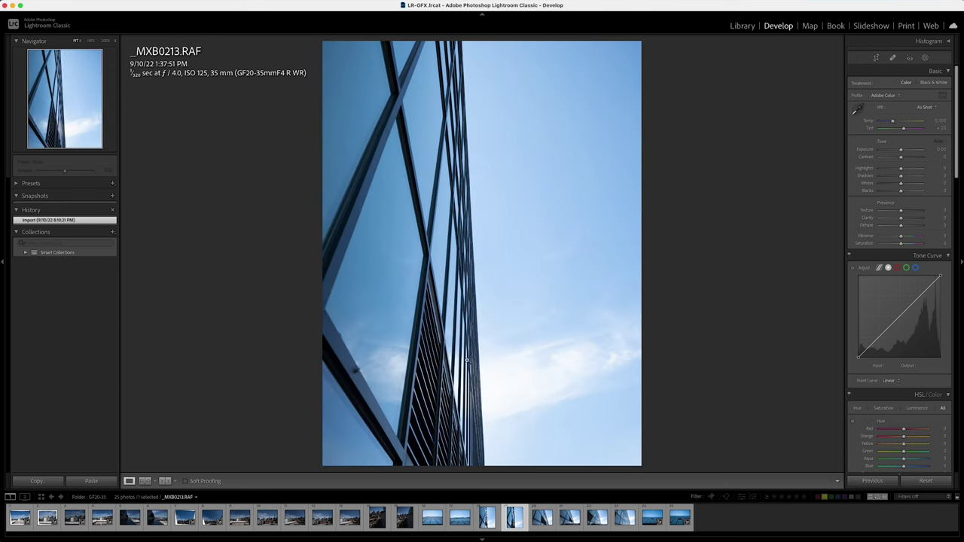
click(467, 361)
drag(430, 394, 345, 159)
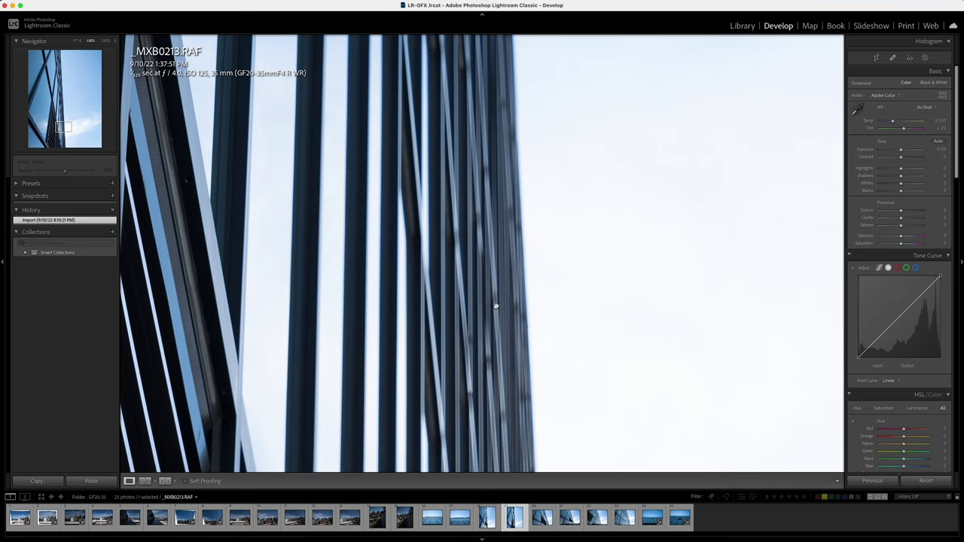
drag(469, 401, 461, 156)
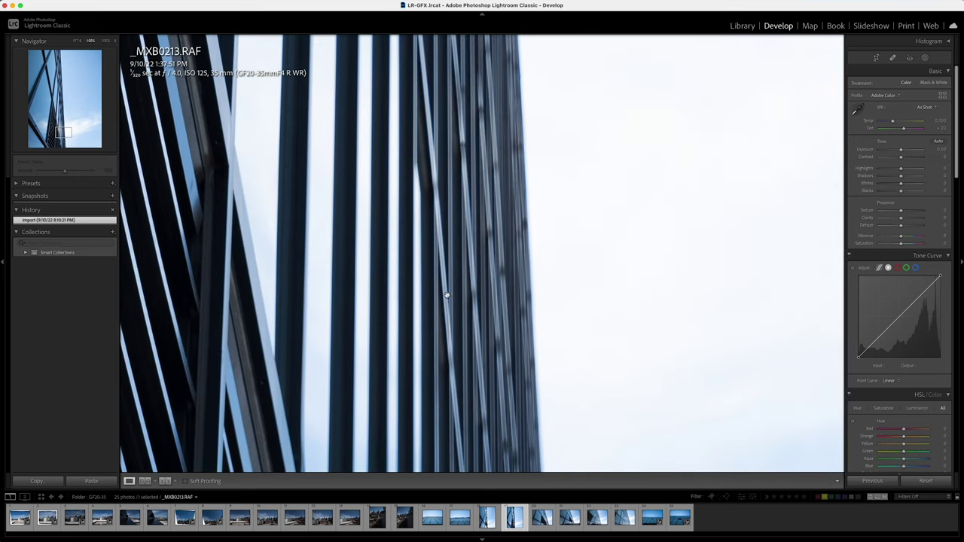
drag(493, 379, 413, 114)
drag(486, 282, 504, 214)
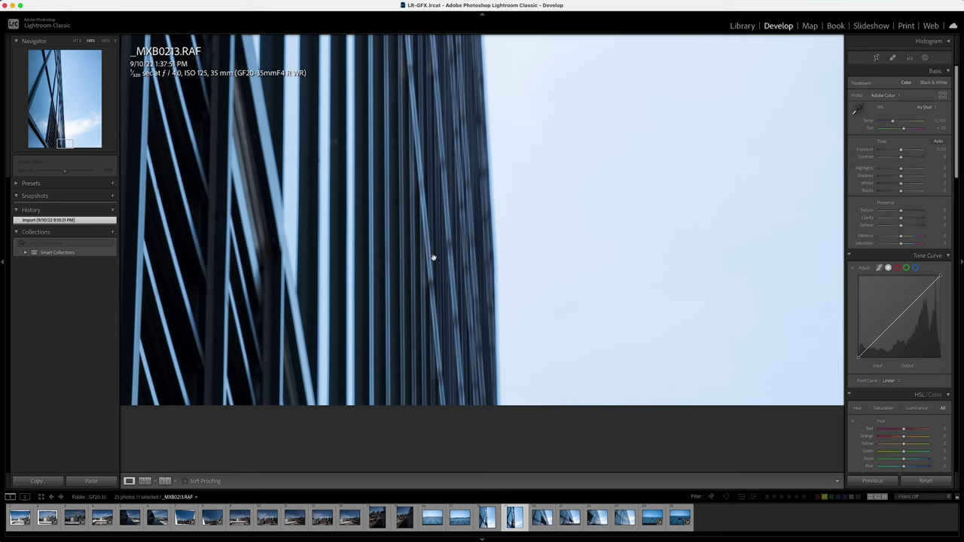
drag(308, 125, 386, 153)
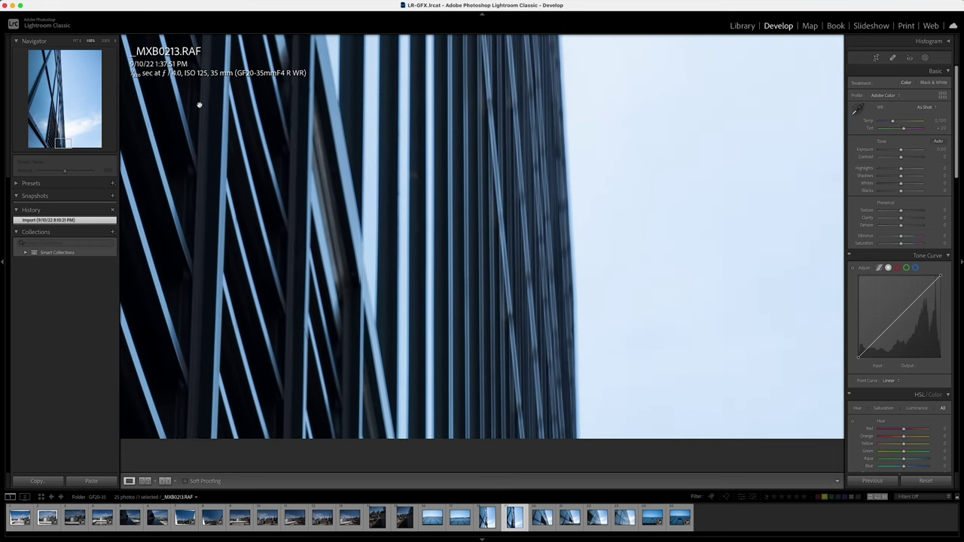
click(306, 261)
- Examine the upper crossing frames and the louvres of _MXB0213.RAF at 100% magnification
click(372, 136)
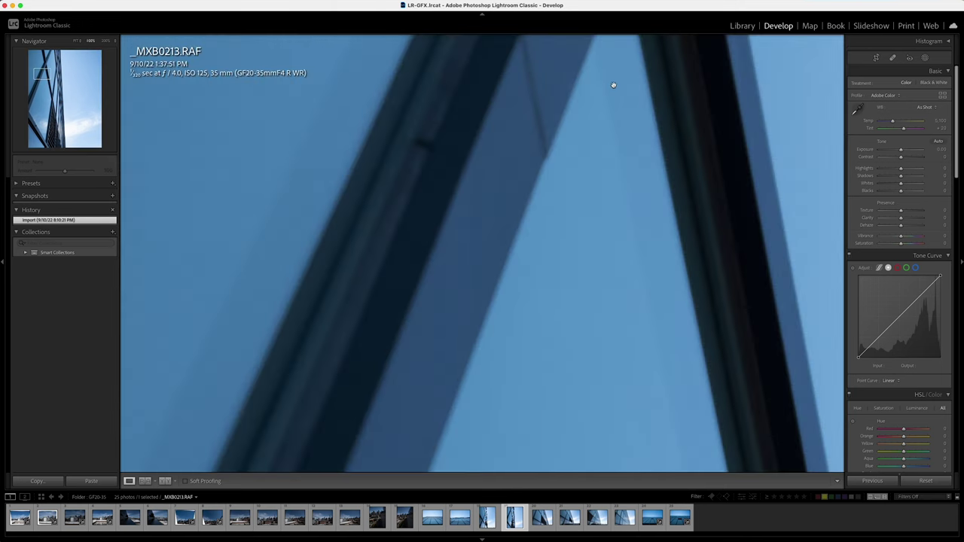
click(568, 305)
drag(440, 338, 502, 170)
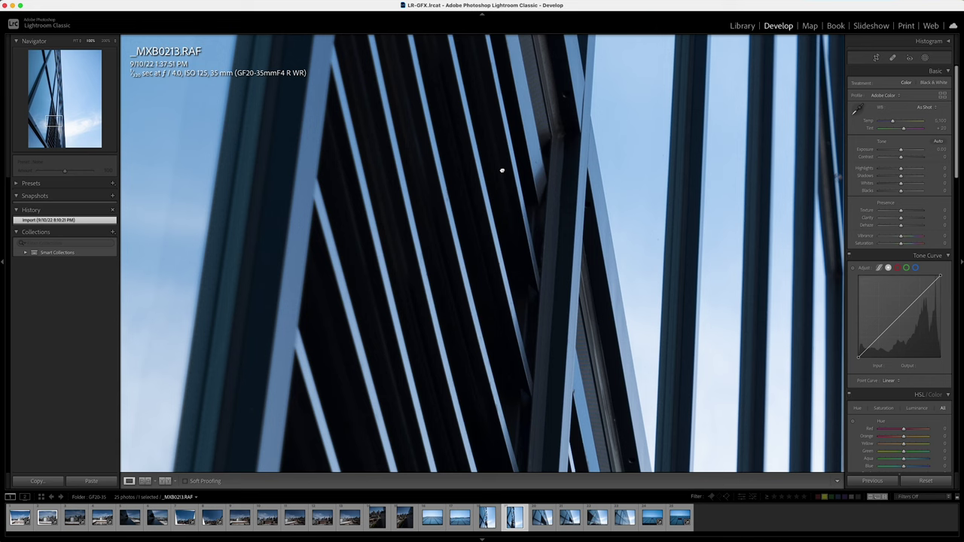
click(455, 217)
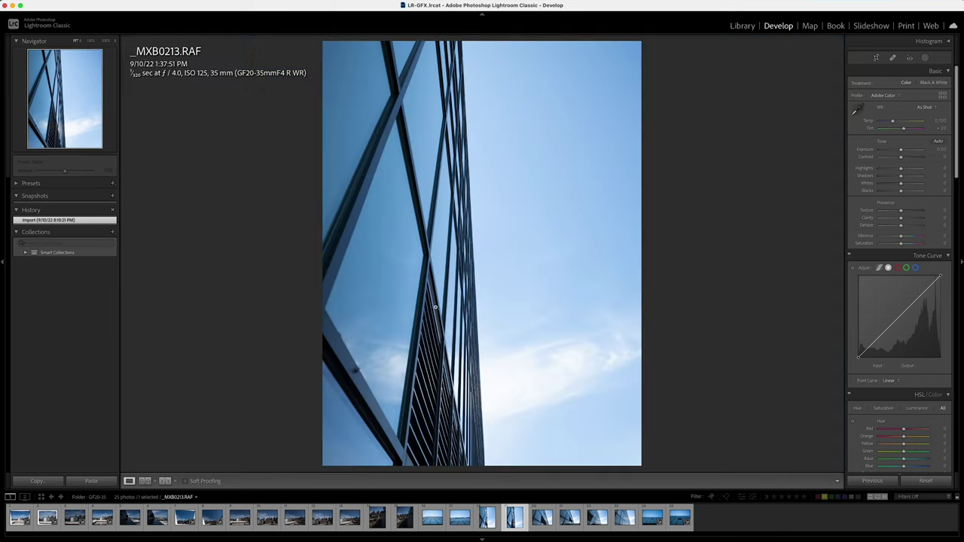
- Browse past _MXB0214.RAF to the 20 mm f/4.0 photo _MXB0215.RAF and examine its louvres at 100% magnification
click(544, 520)
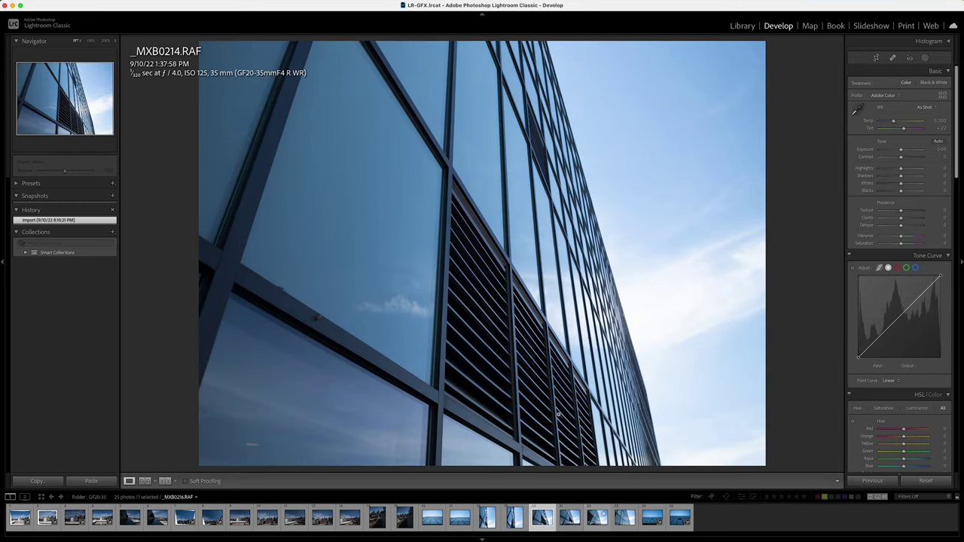
click(570, 520)
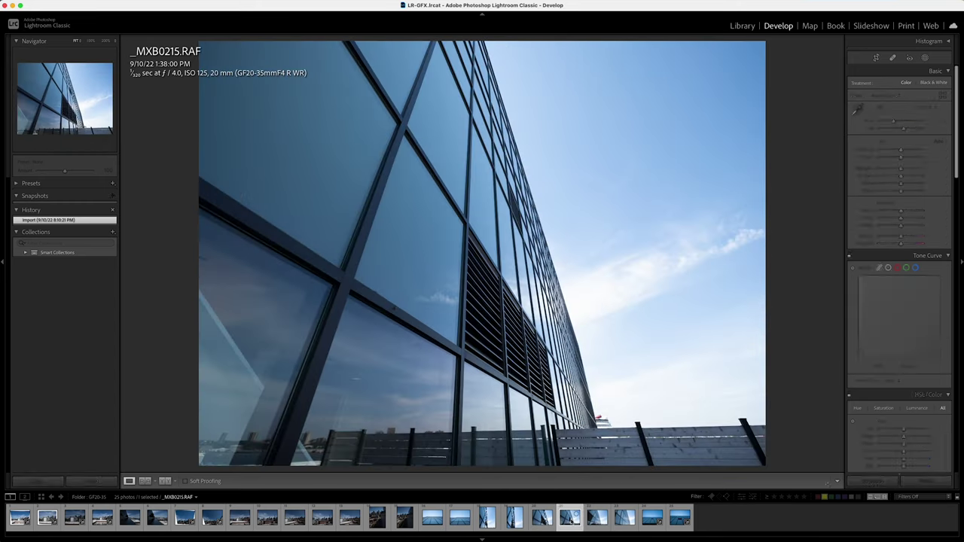
click(515, 356)
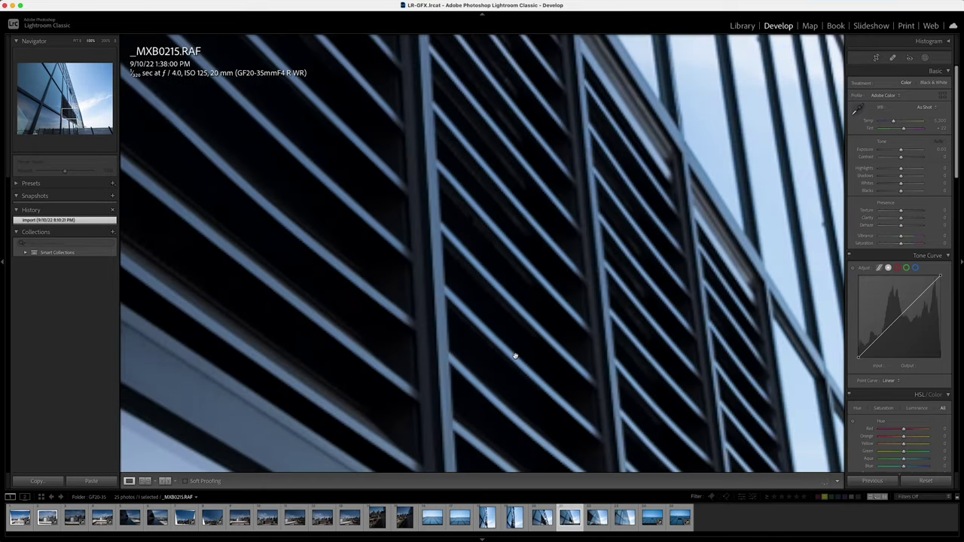
drag(513, 355, 547, 155)
click(538, 200)
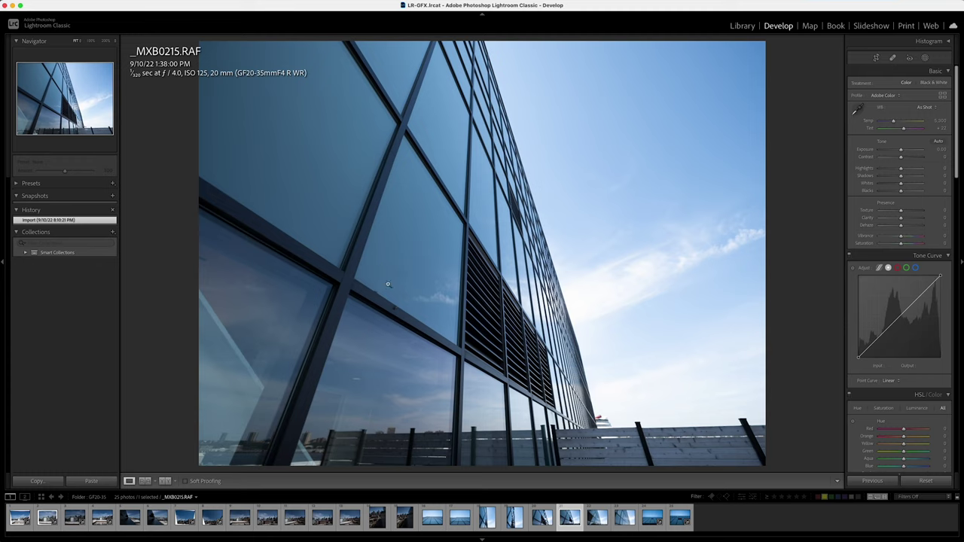
- Examine the upper receding facade of _MXB0215.RAF at 100% magnification and bring its Detail sharpening settings into view
click(509, 167)
drag(681, 337, 450, 59)
drag(453, 285, 408, 289)
scroll(918, 412, down, 20)
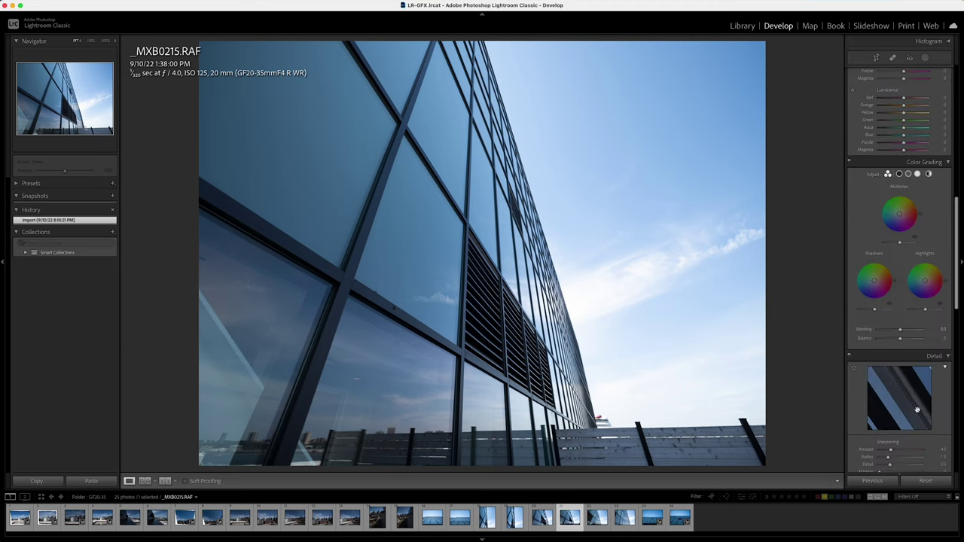